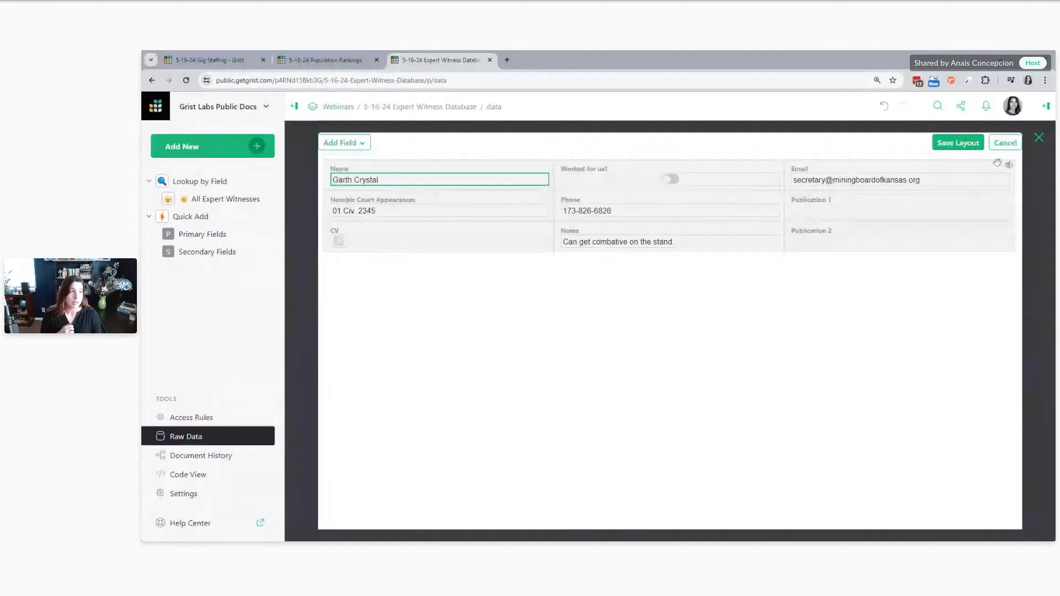
# Discard the card layout edit and view the record card of row 4 in All Expert Witnesses
pyautogui.click(1004, 142)
pyautogui.click(221, 198)
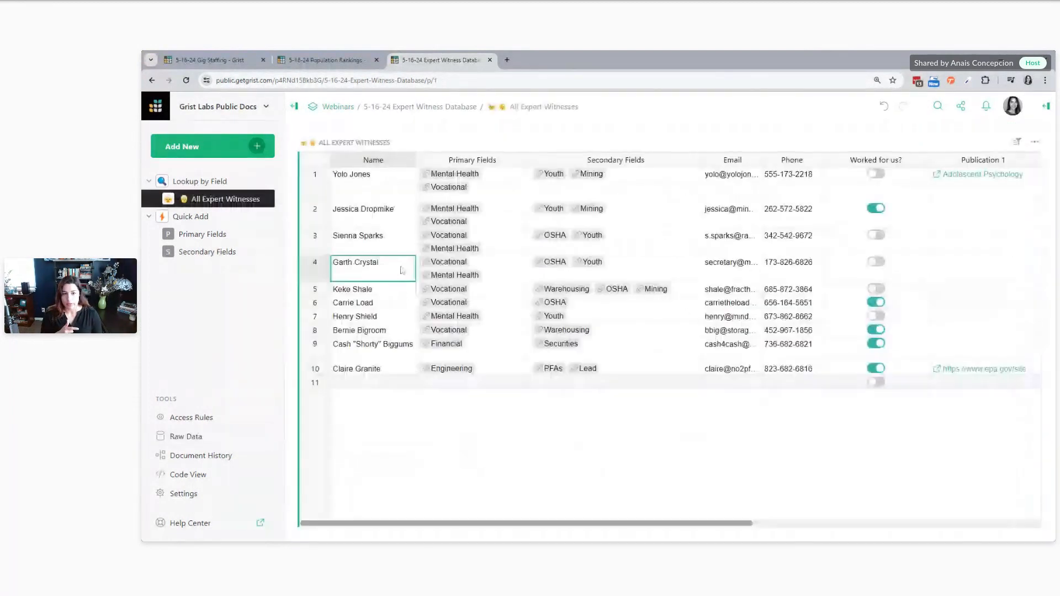
pyautogui.press('space')
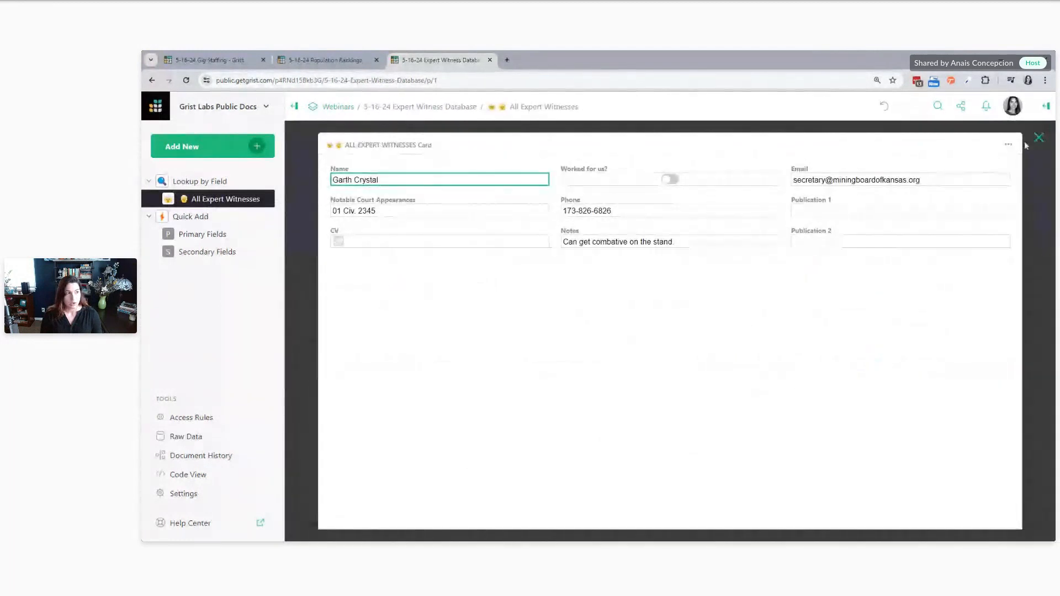
pyautogui.press('Escape')
pyautogui.click(325, 262)
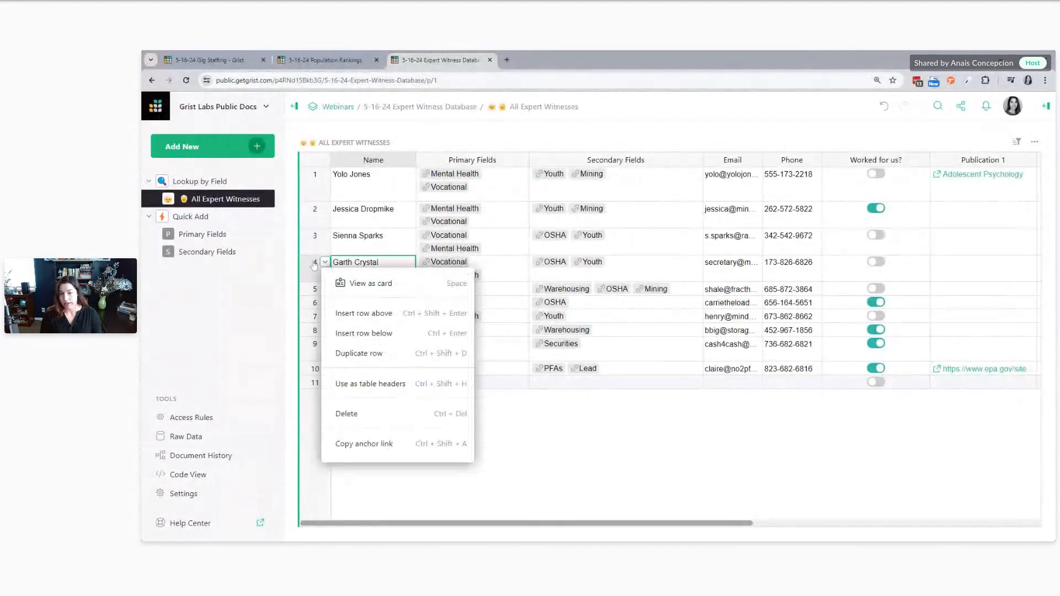
pyautogui.click(363, 284)
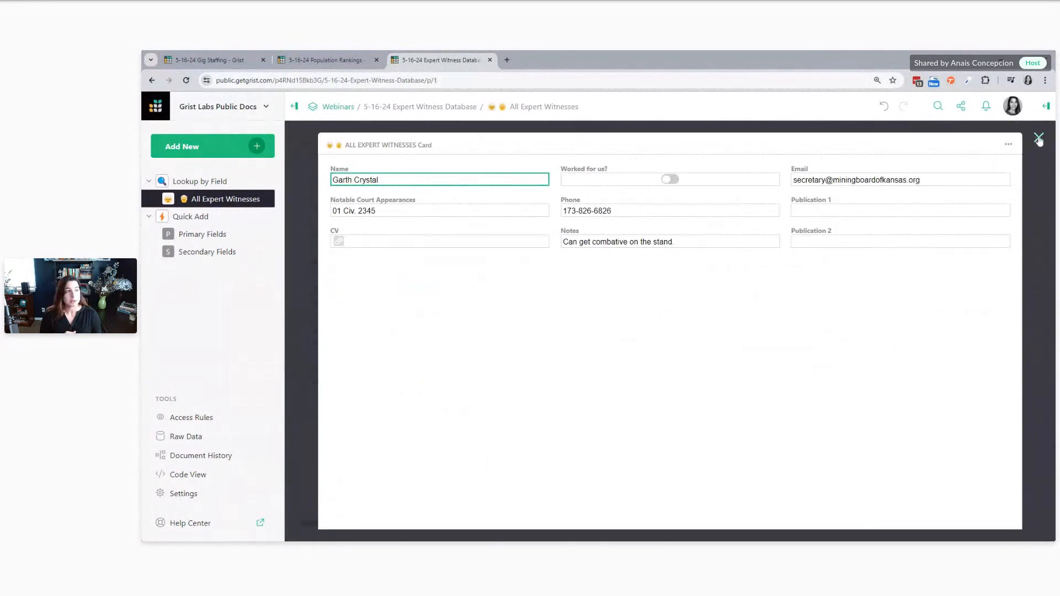
pyautogui.press('Escape')
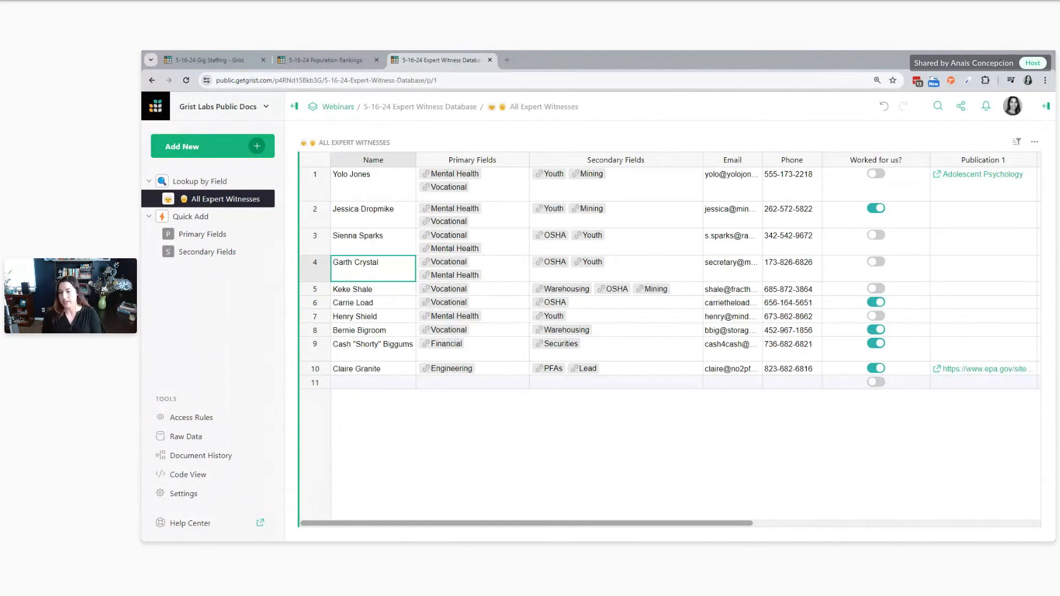
# Look over the document's raw data tables and return to the All Expert Witnesses page
pyautogui.click(186, 436)
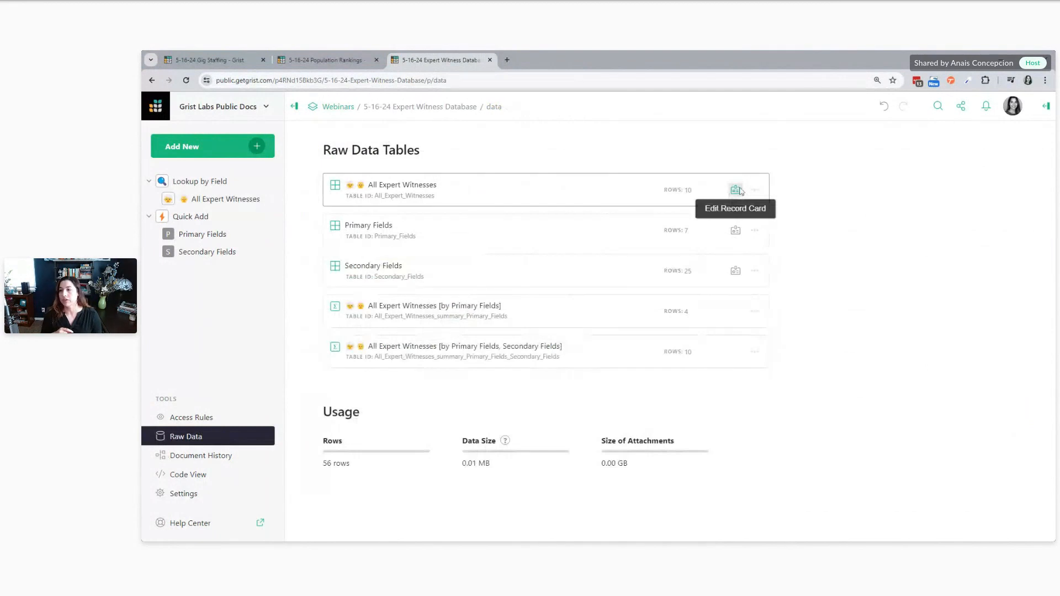
pyautogui.click(222, 198)
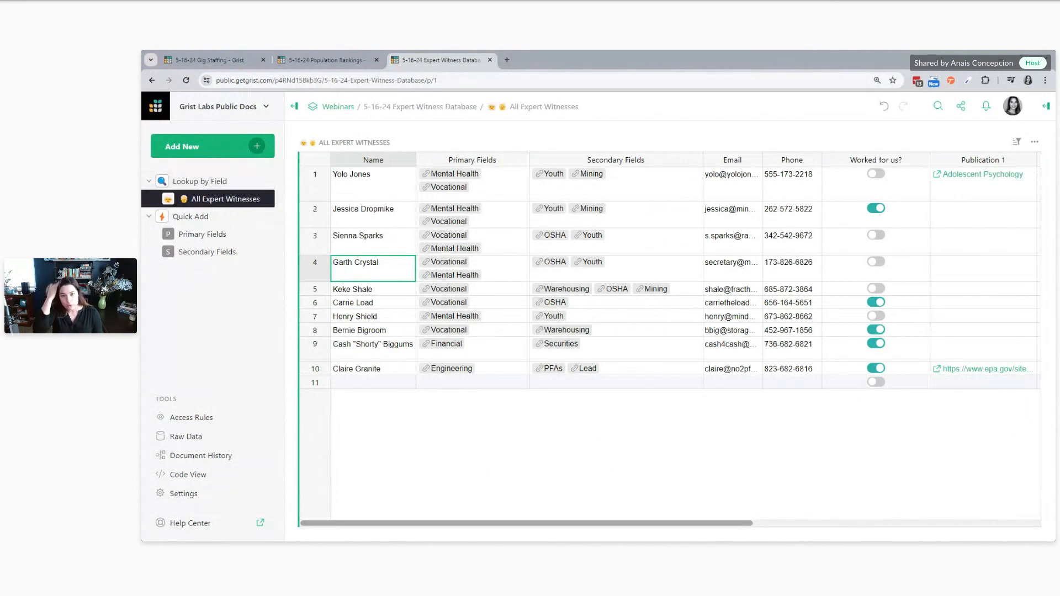
# In the Gig Staffing document, add a Fly Rig role to the Staffing table for the 04 Jul 2024 show
pyautogui.click(234, 59)
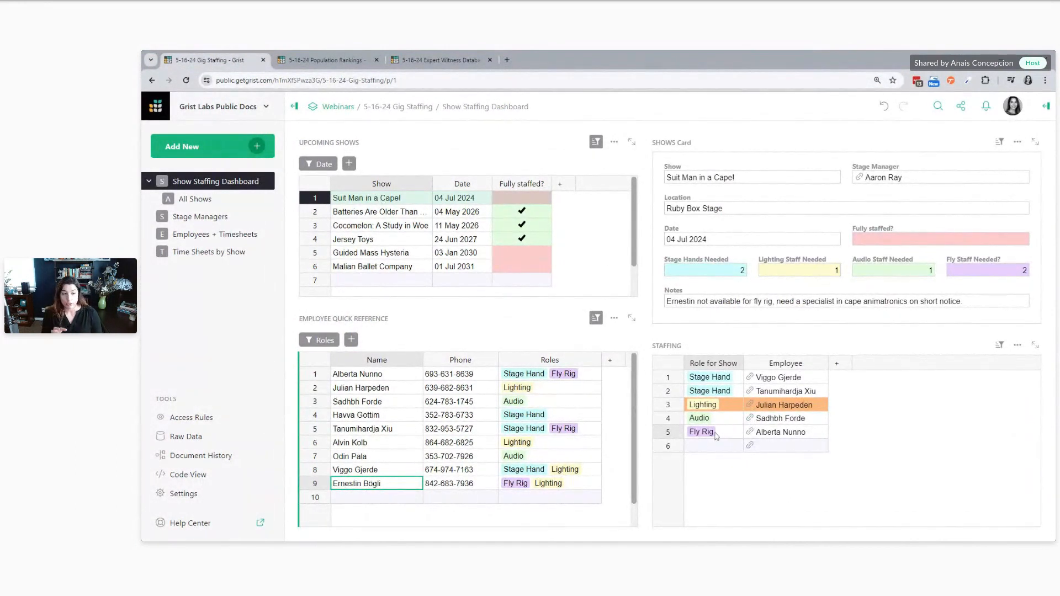
pyautogui.click(778, 448)
pyautogui.click(718, 449)
pyautogui.doubleClick(718, 451)
pyautogui.click(715, 430)
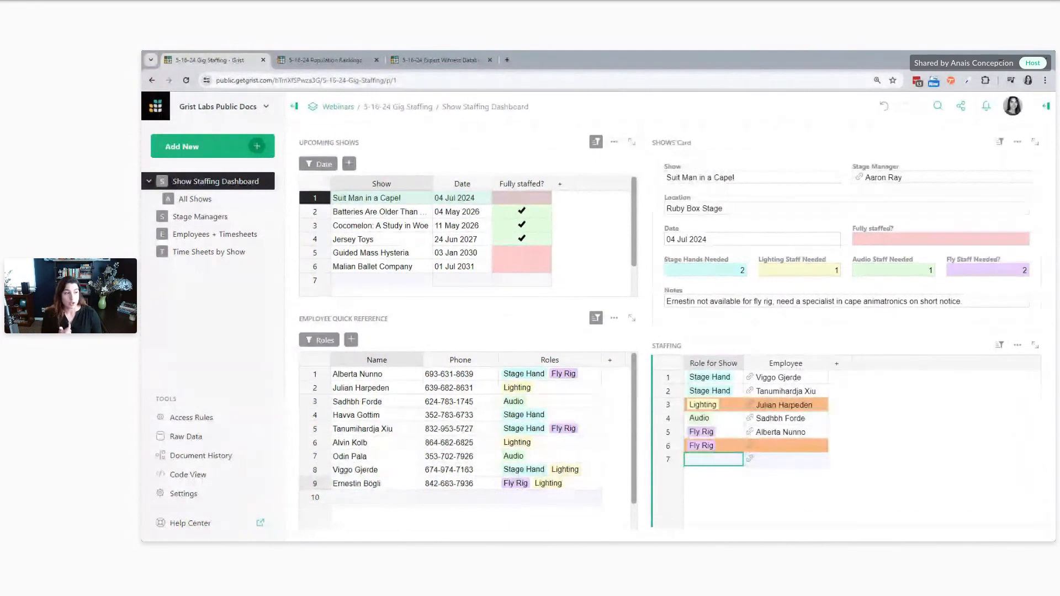
pyautogui.click(796, 146)
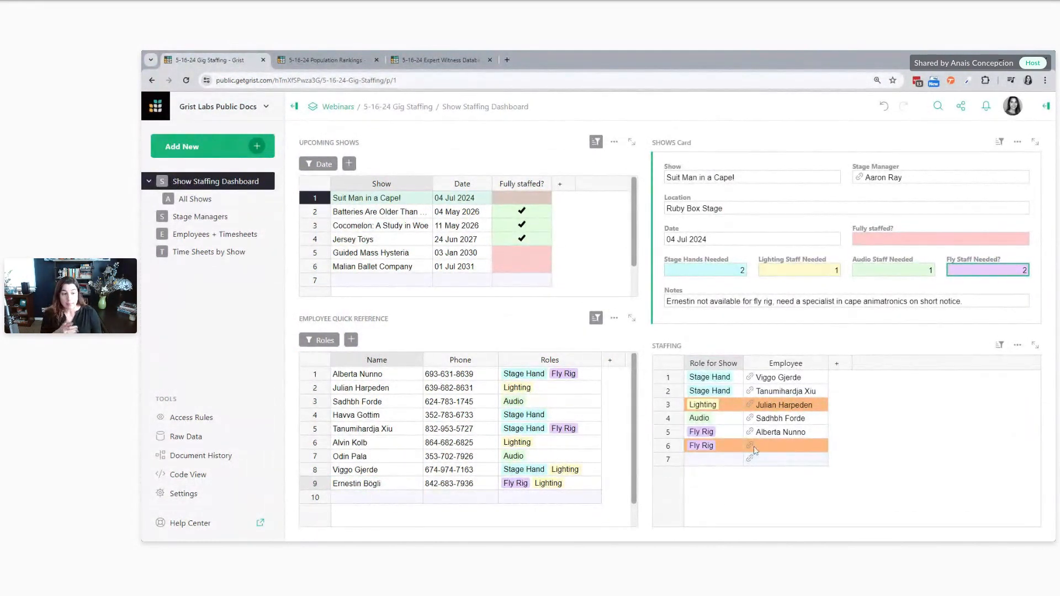
# Try to add another role row to the show's Staffing table
pyautogui.doubleClick(712, 460)
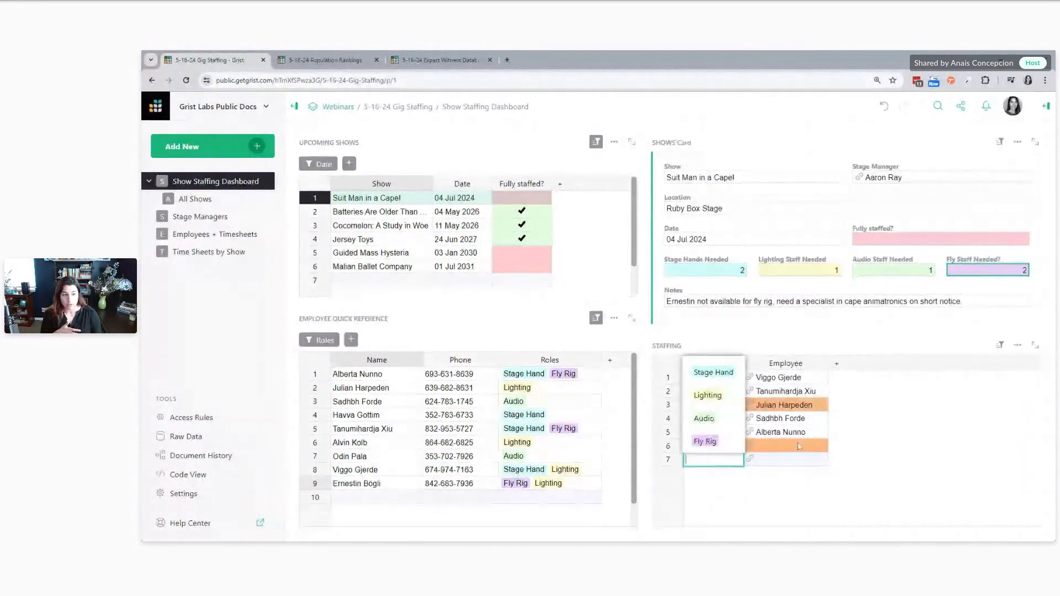
pyautogui.click(716, 394)
# List the employee choices for the unfilled Fly Rig row and check in Employee Quick Reference who has the Fly Rig role
pyautogui.doubleClick(787, 459)
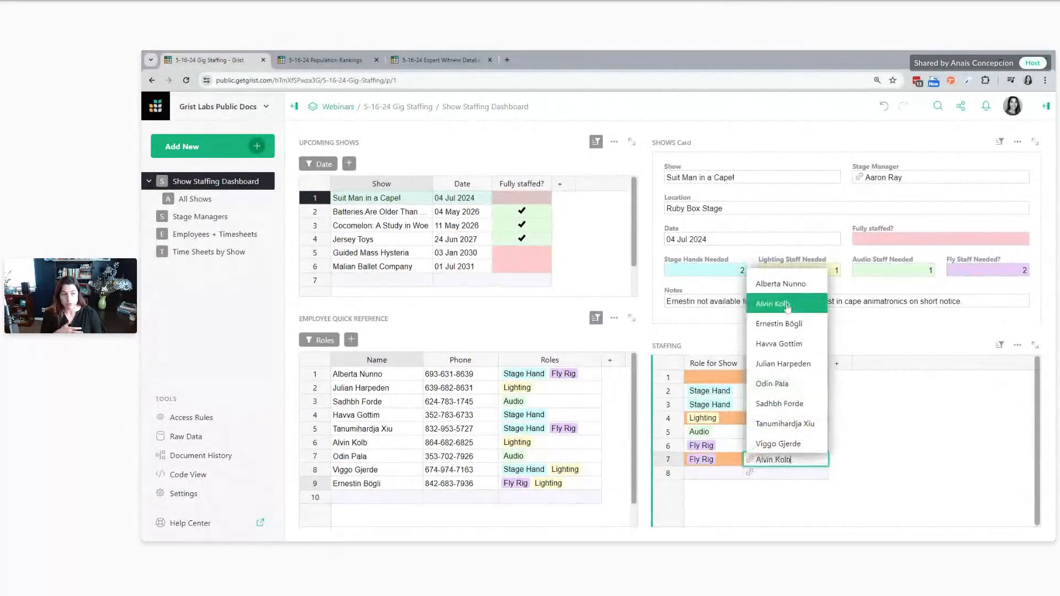
pyautogui.click(561, 399)
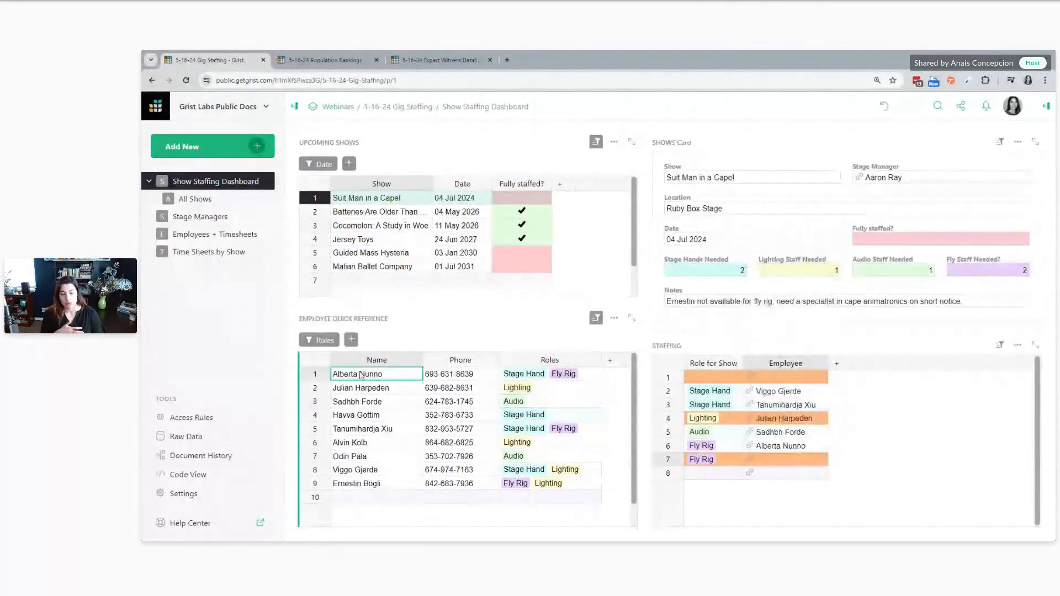
pyautogui.click(566, 428)
pyautogui.click(519, 488)
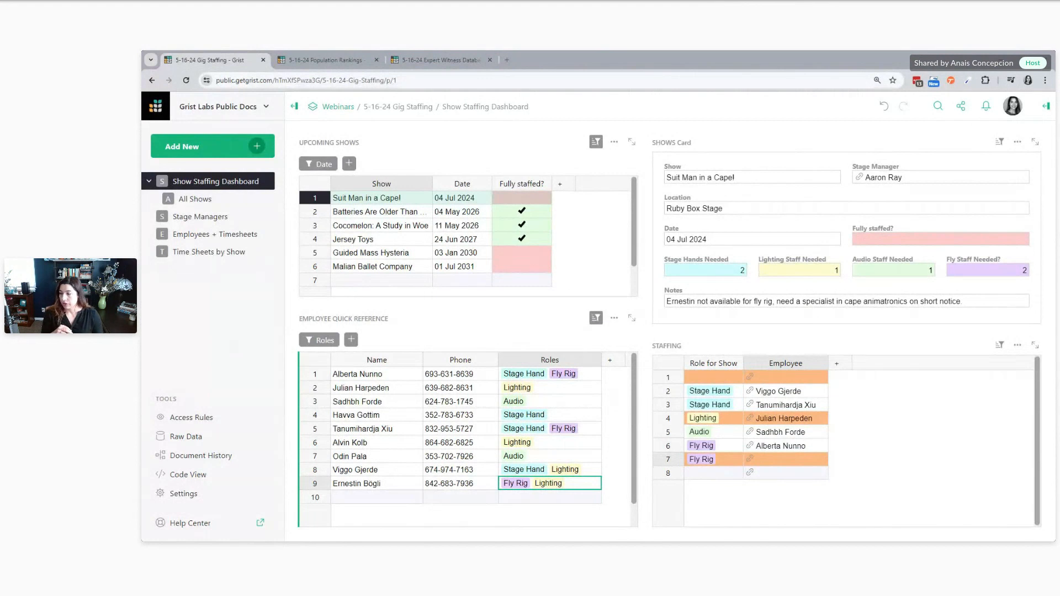
# Delete the blank first row from the Staffing table and select the empty employee cell of the second Fly Rig row
pyautogui.click(694, 382)
pyautogui.rightClick(694, 382)
pyautogui.click(701, 319)
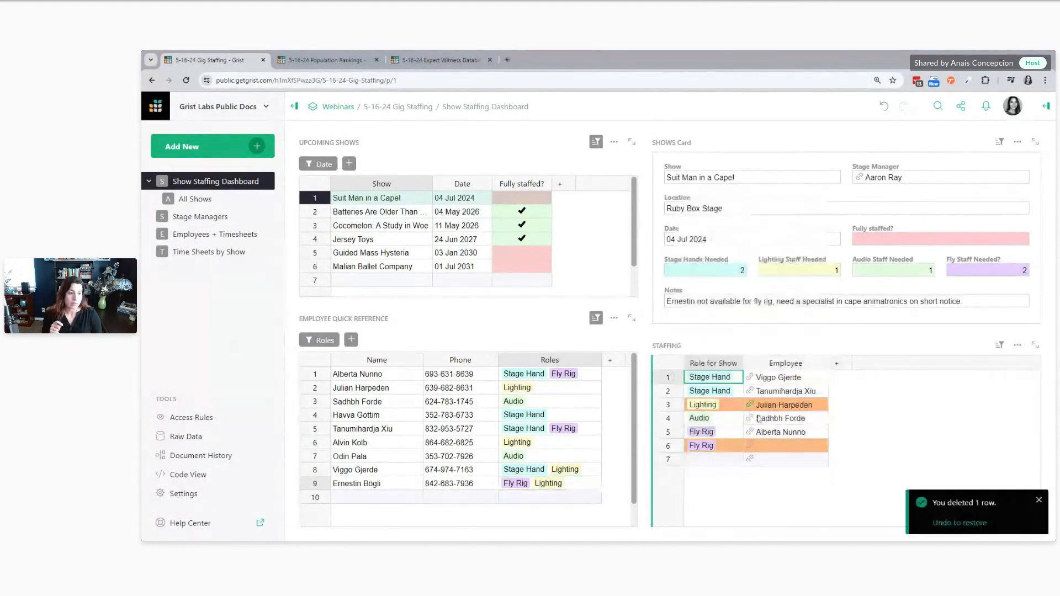
pyautogui.click(769, 447)
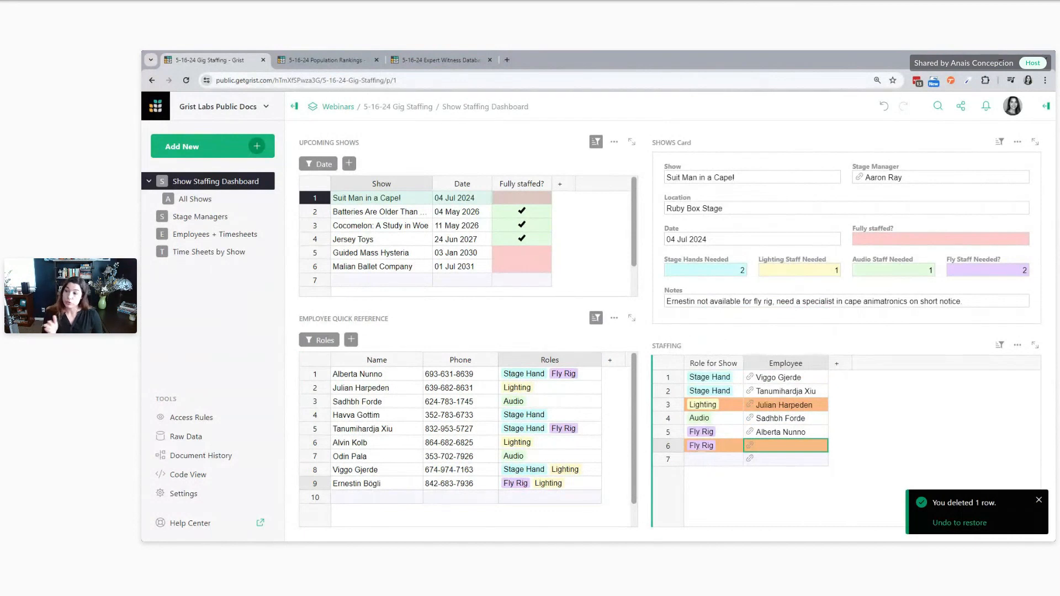
# Switch to the Population Rankings document and look through its country and city records from the table's end to its start
pyautogui.click(313, 57)
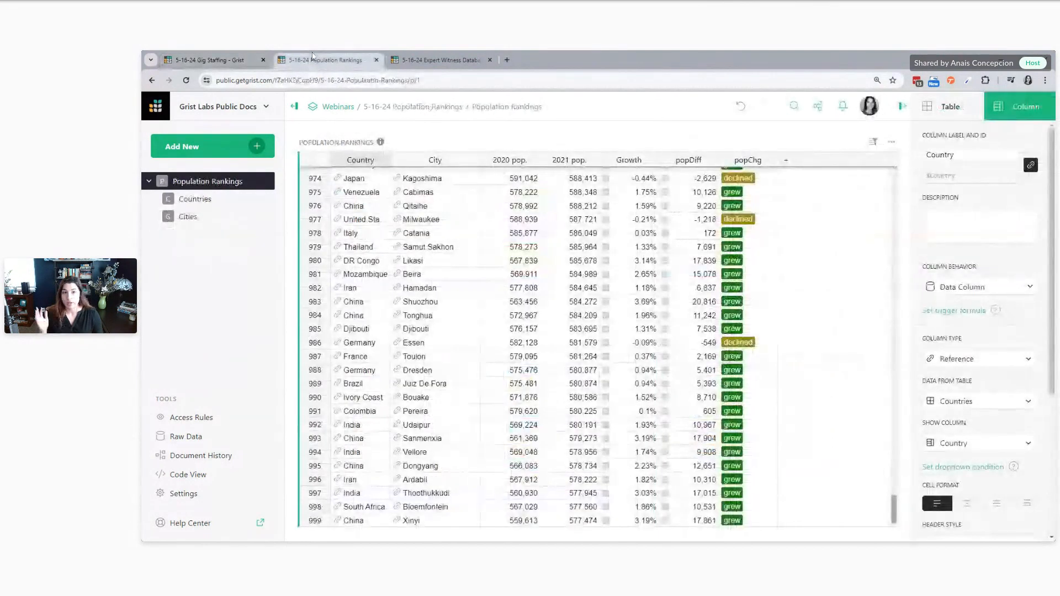
pyautogui.scroll(10, 485, 315)
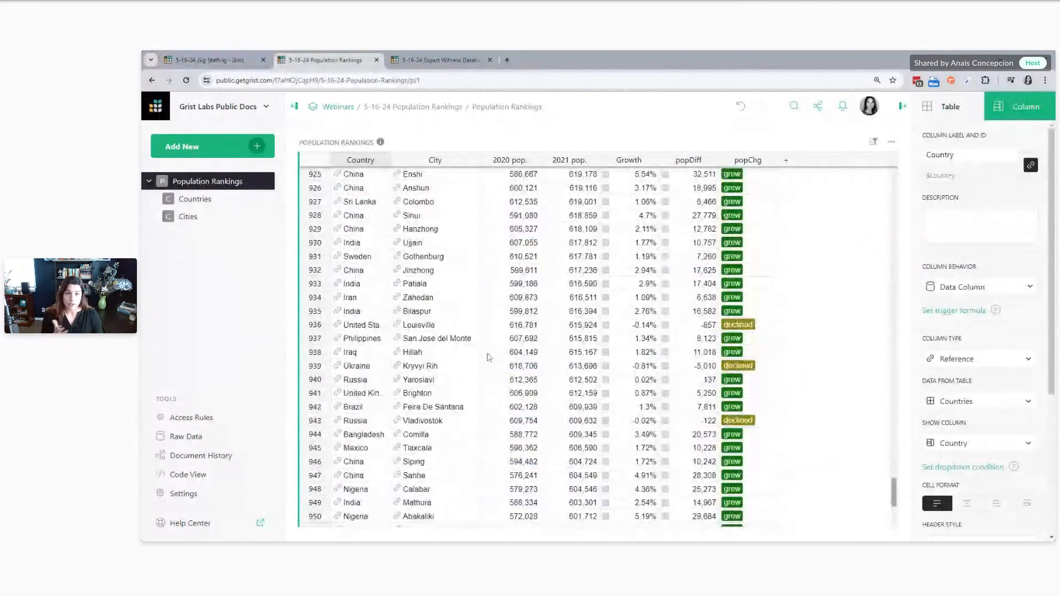
pyautogui.scroll(12, 488, 358)
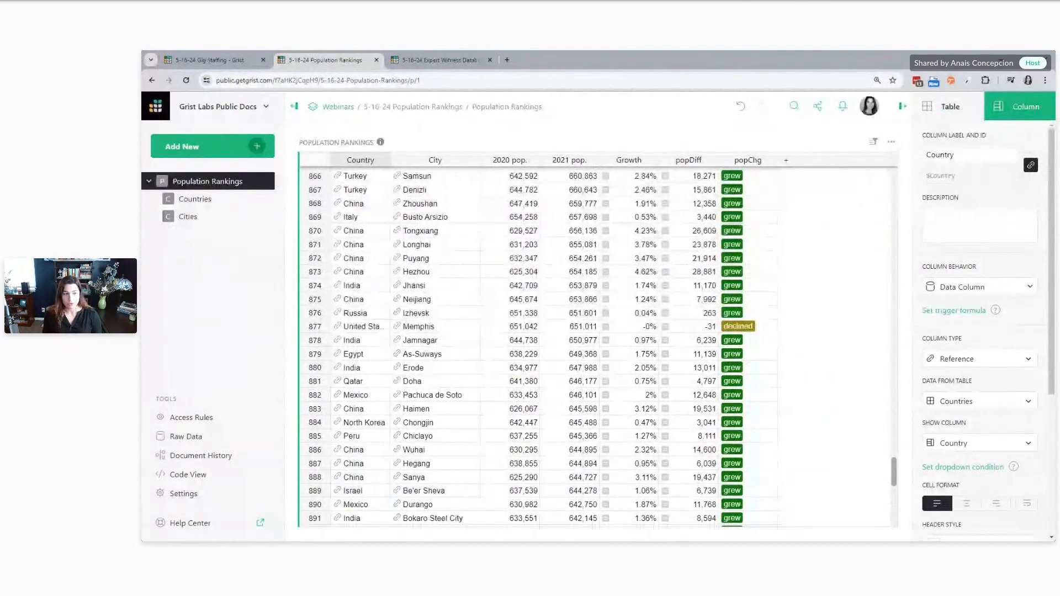
pyautogui.scroll(-1, 821, 459)
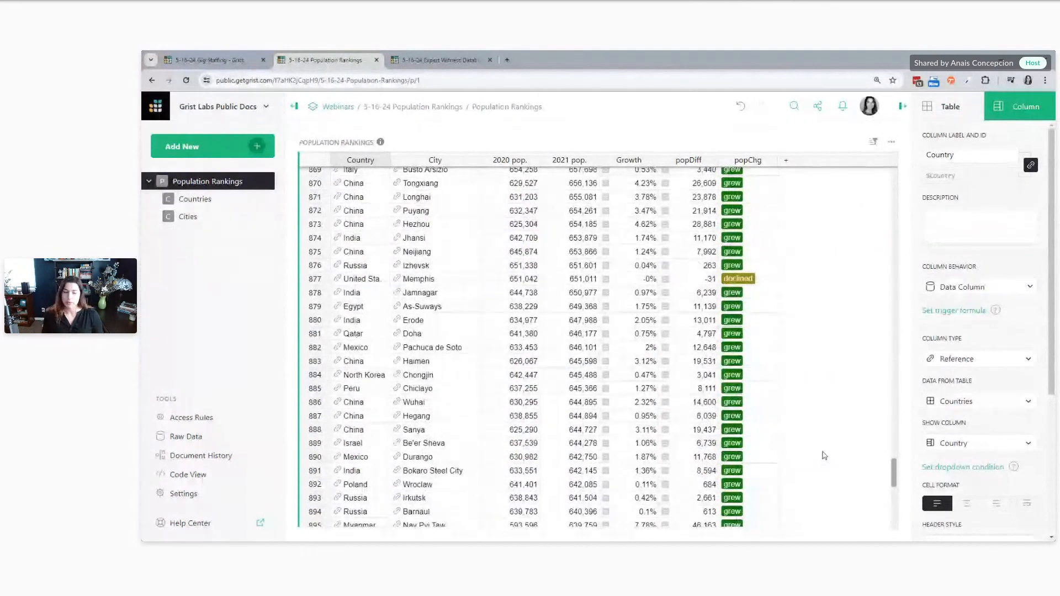
pyautogui.click(452, 348)
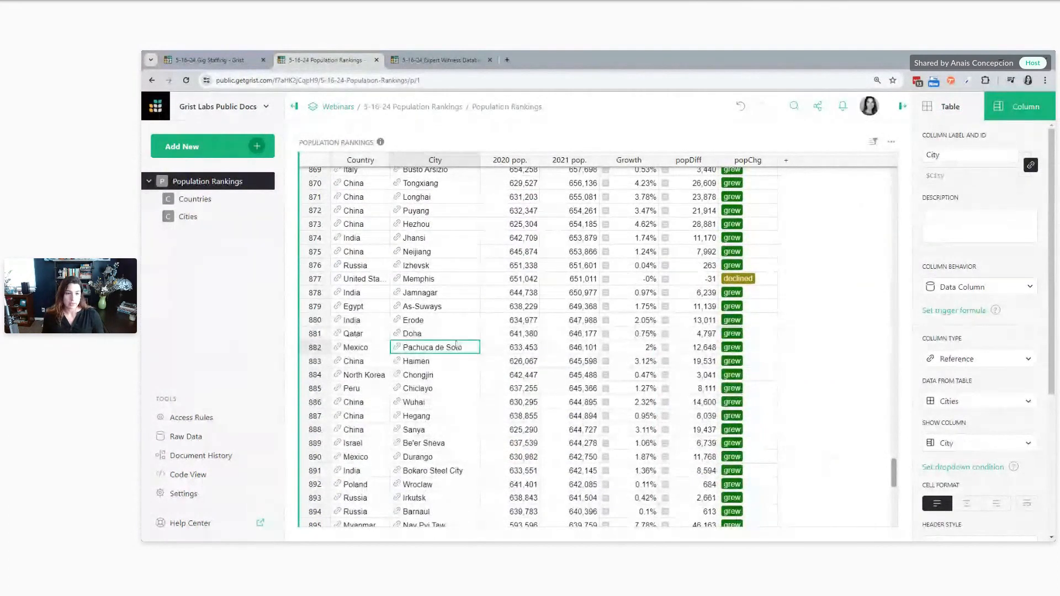
pyautogui.hotkey('ctrl', 'Down')
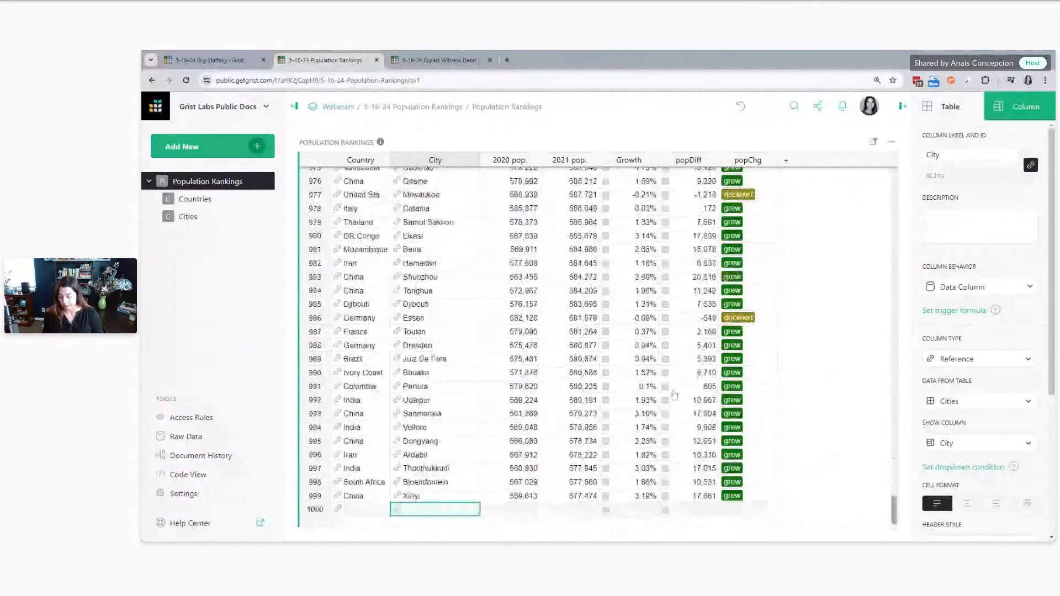
pyautogui.hotkey('ctrl', 'Up')
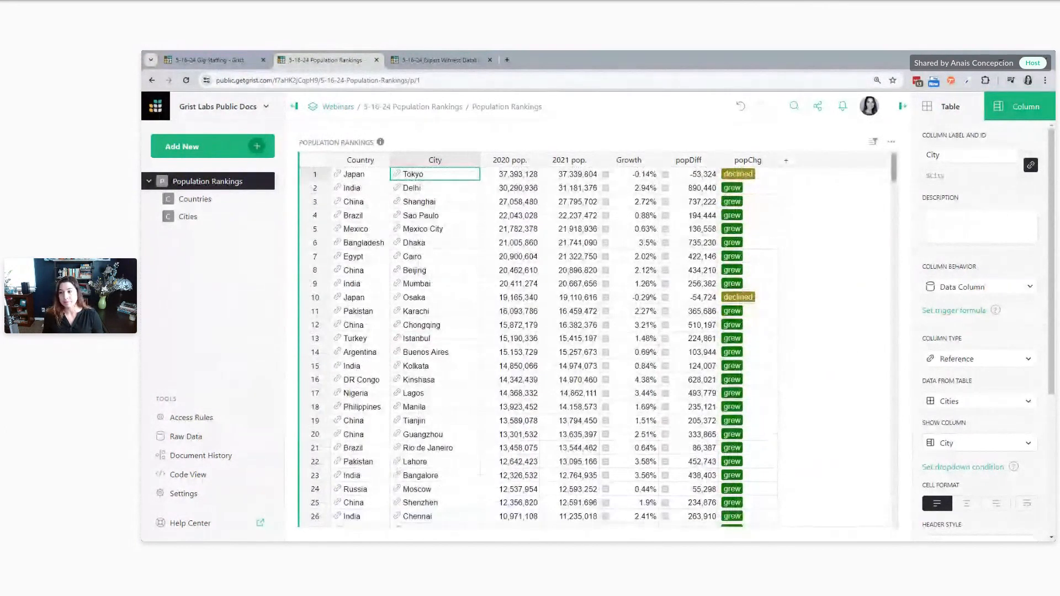
# Add a new record at the end of Population Rankings with Costa Rica as its country
pyautogui.hotkey('ctrl', 'Down')
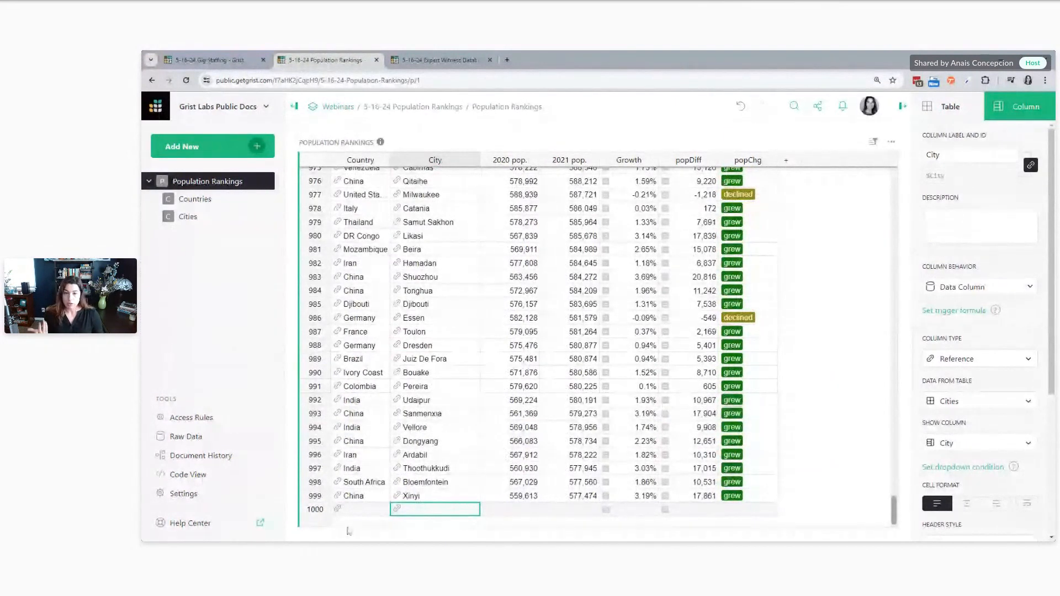
pyautogui.click(351, 510)
pyautogui.doubleClick(351, 513)
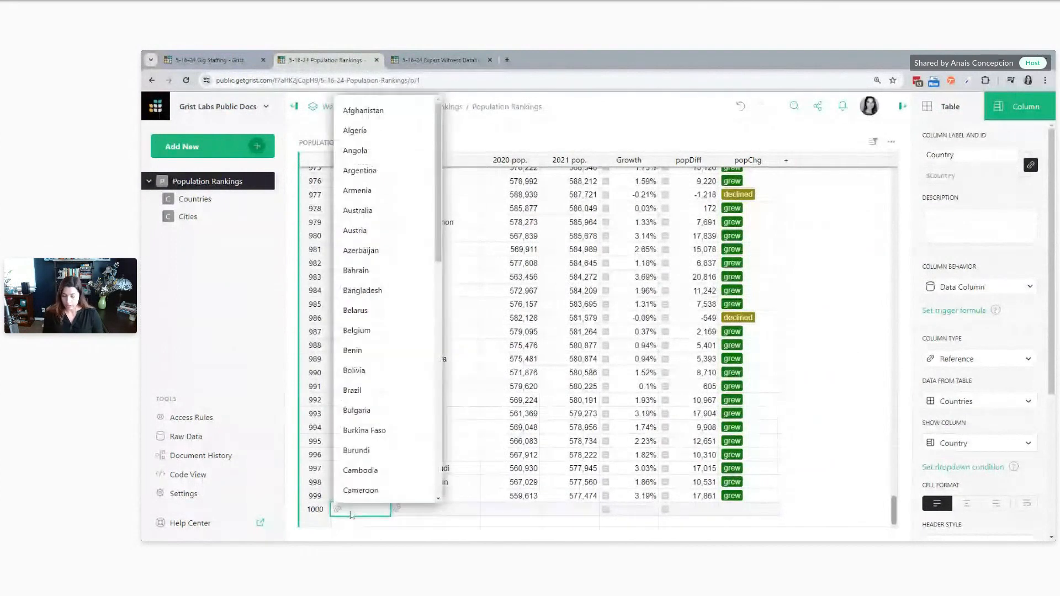
pyautogui.write('cost')
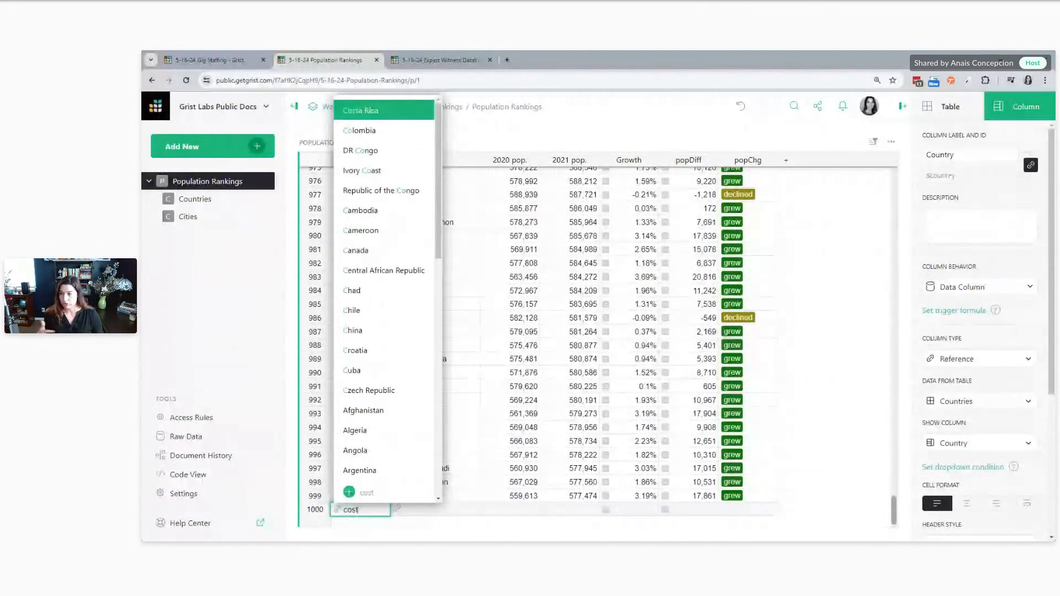
pyautogui.press('Escape')
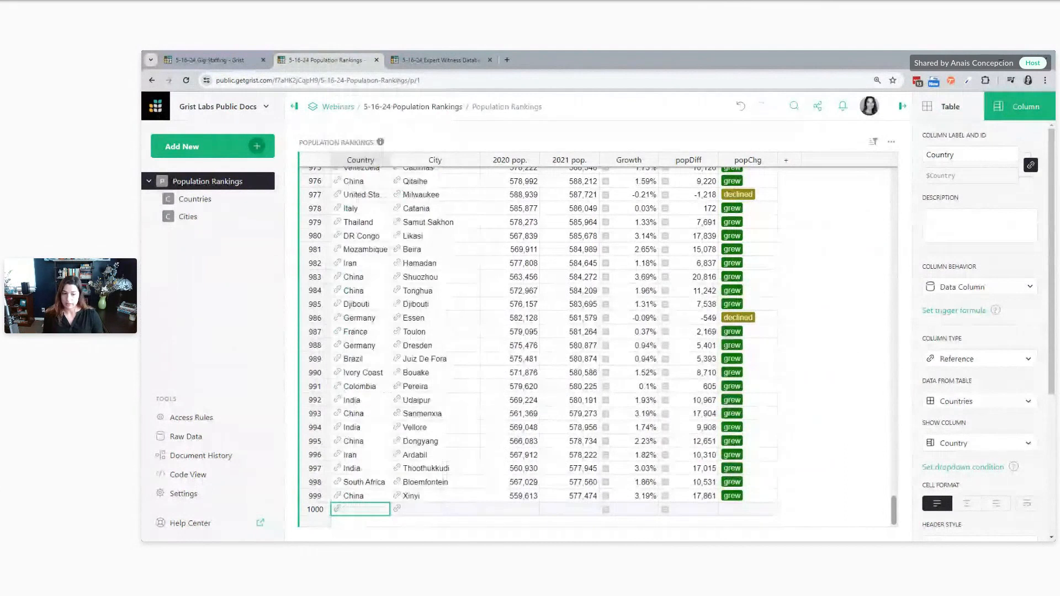
# Search the city choices of the Costa Rica record for "san jos", compare the San Jose suggestions, and discard the entry
pyautogui.click(411, 514)
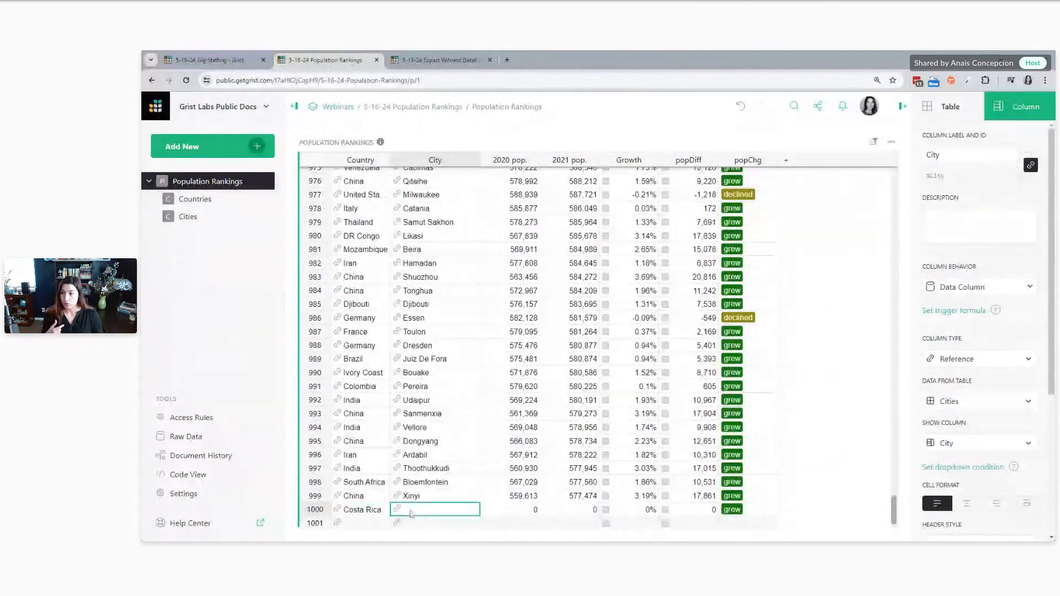
pyautogui.press('Return')
pyautogui.write('san ')
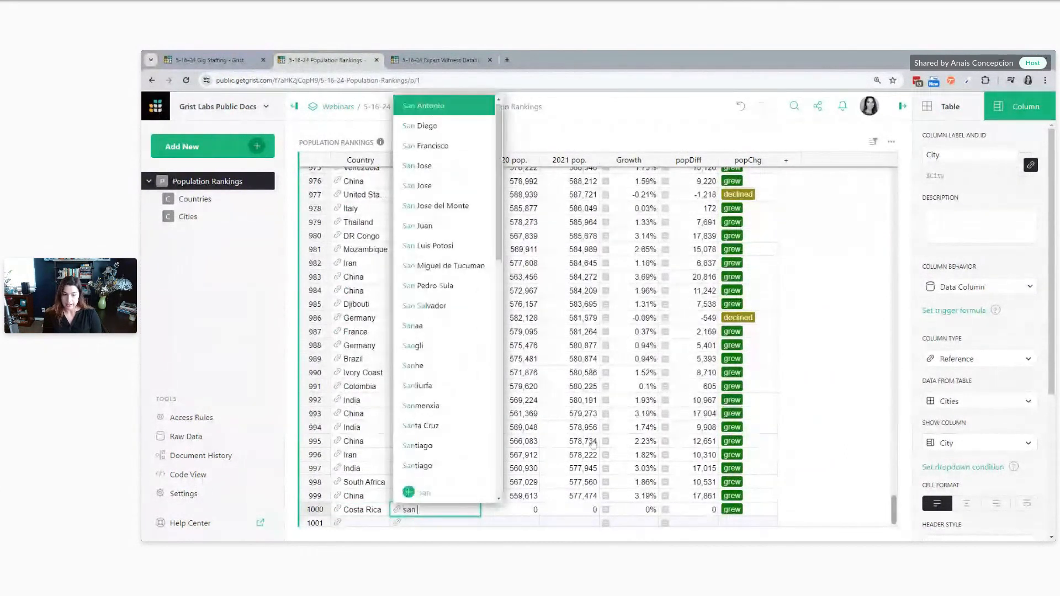
pyautogui.write('jos')
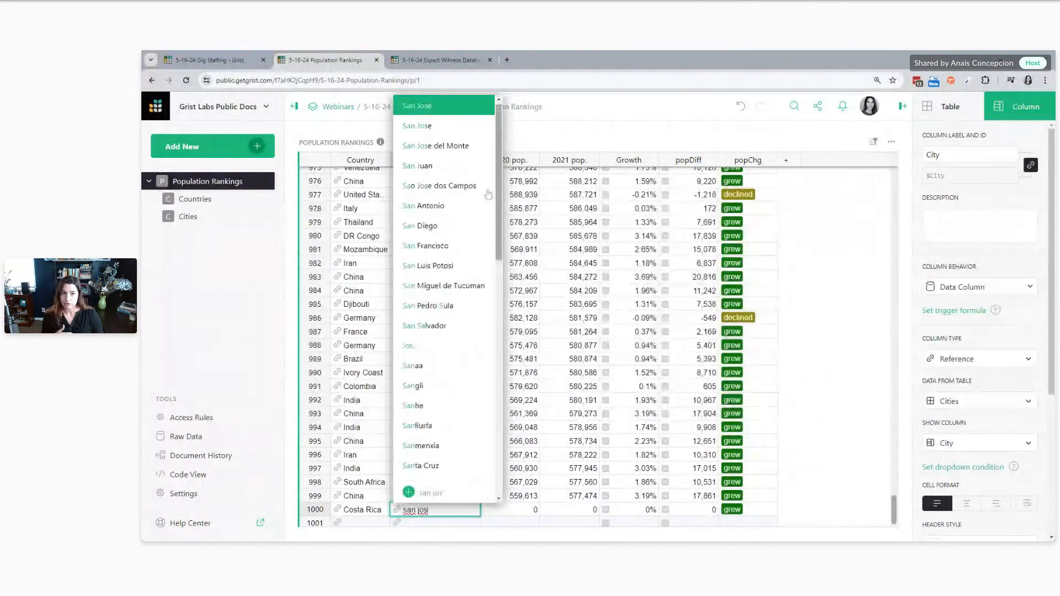
pyautogui.press('Down')
pyautogui.press('Down')
pyautogui.press('Up')
pyautogui.press('Up')
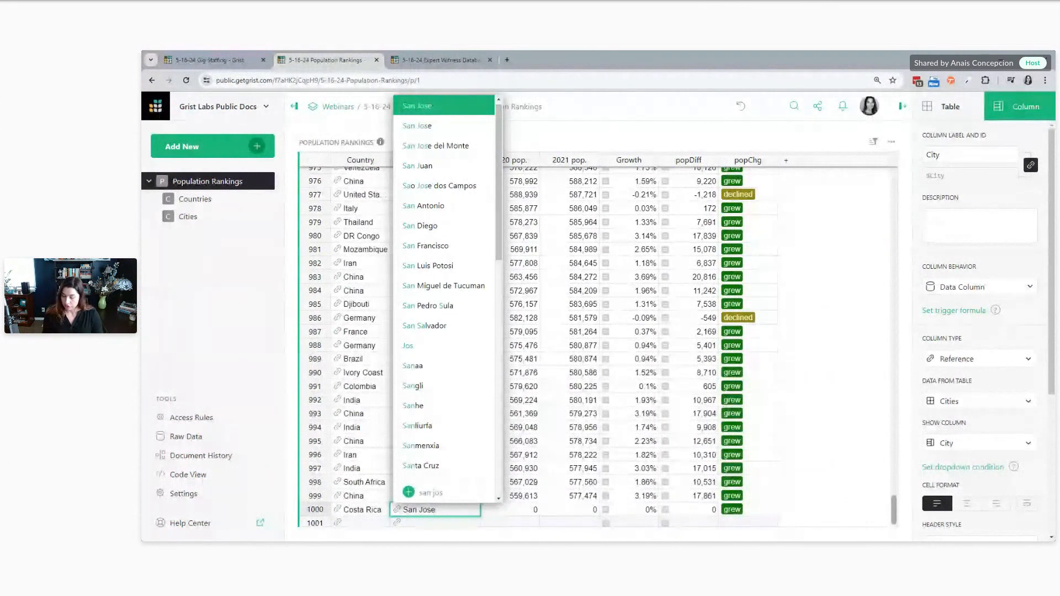
pyautogui.press('Escape')
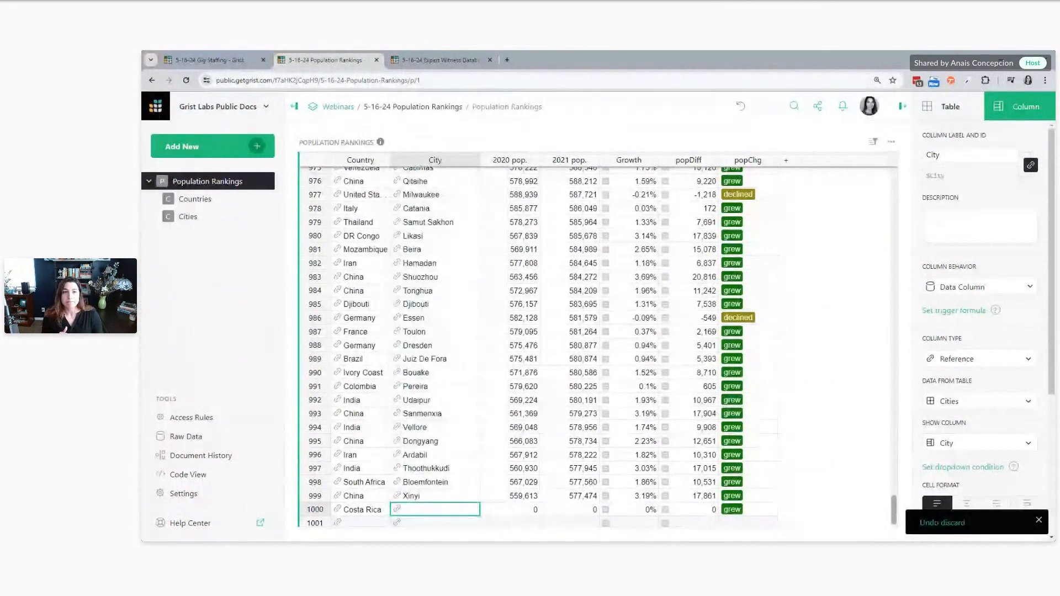
# Switch to the Expert Witness Database document and add a new record with Financial as its primary field
pyautogui.click(437, 61)
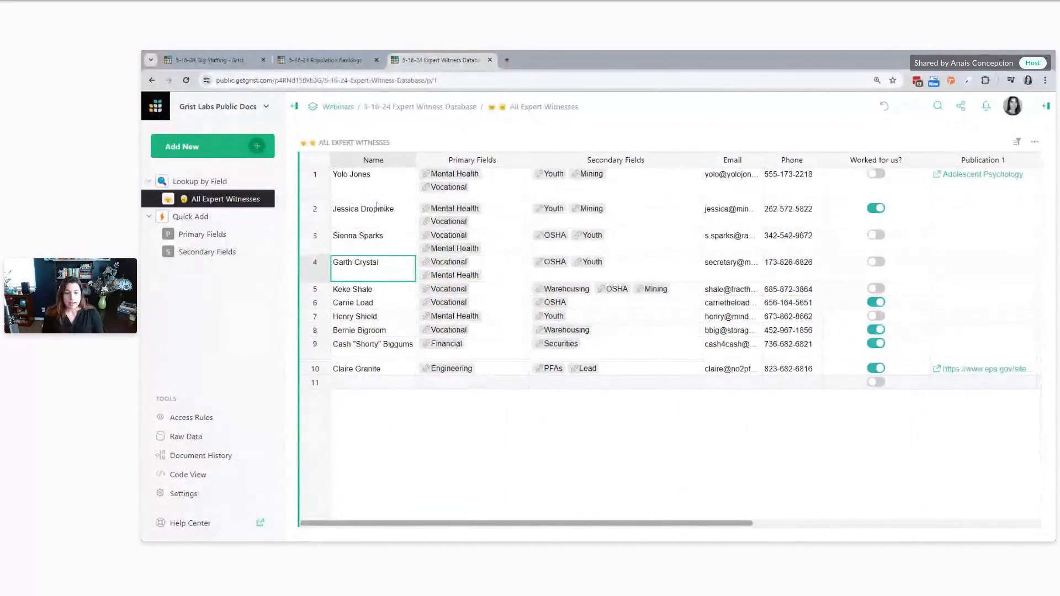
pyautogui.click(447, 384)
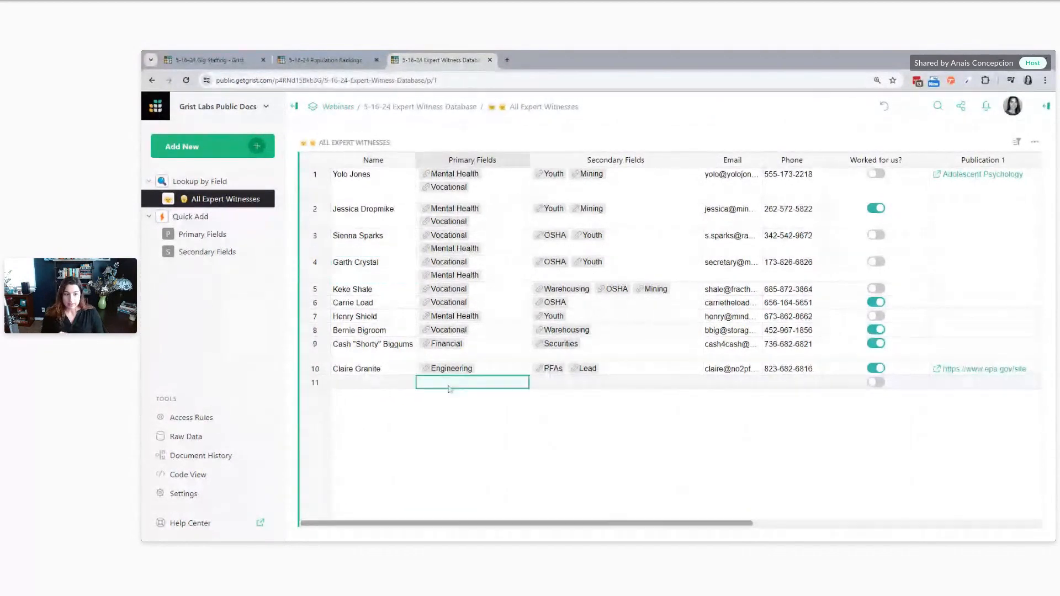
pyautogui.doubleClick(494, 386)
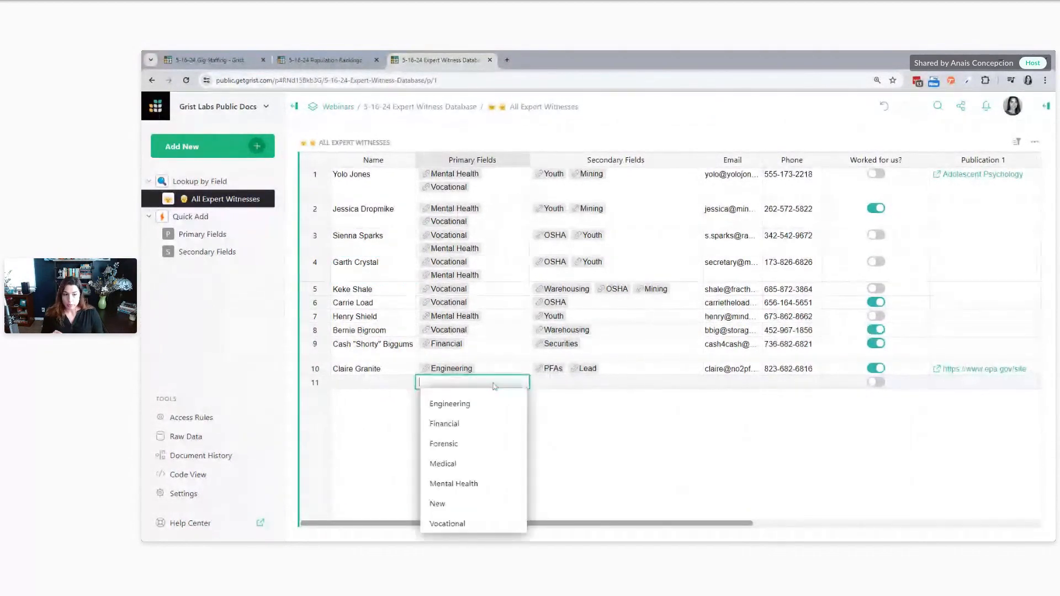
pyautogui.click(487, 422)
pyautogui.press('Return')
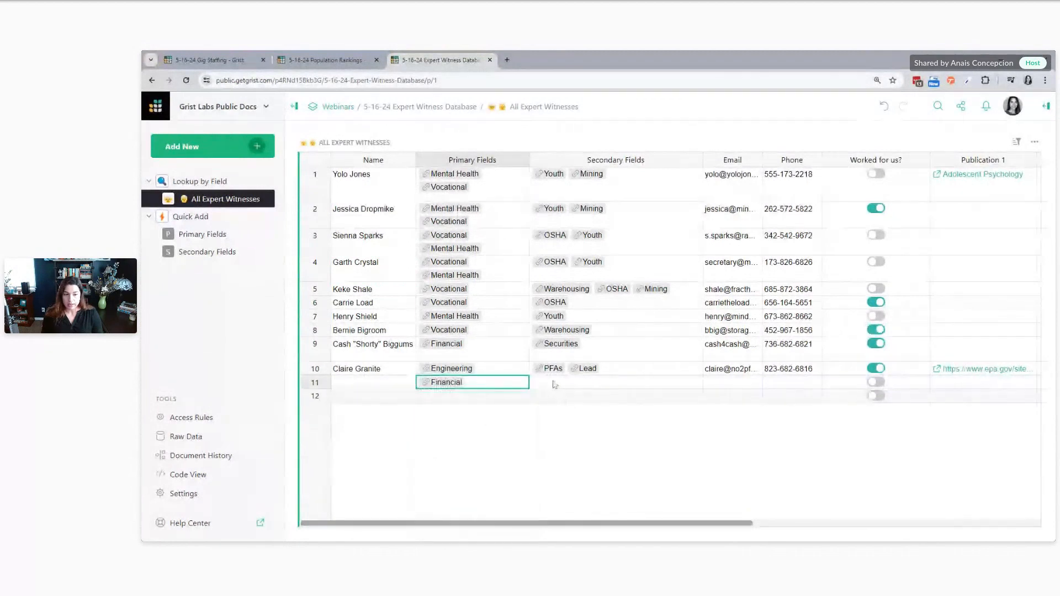
# Look through the secondary field choices offered for the new Financial record and leave the cell empty
pyautogui.click(553, 385)
pyautogui.doubleClick(554, 384)
pyautogui.scroll(-5, 611, 457)
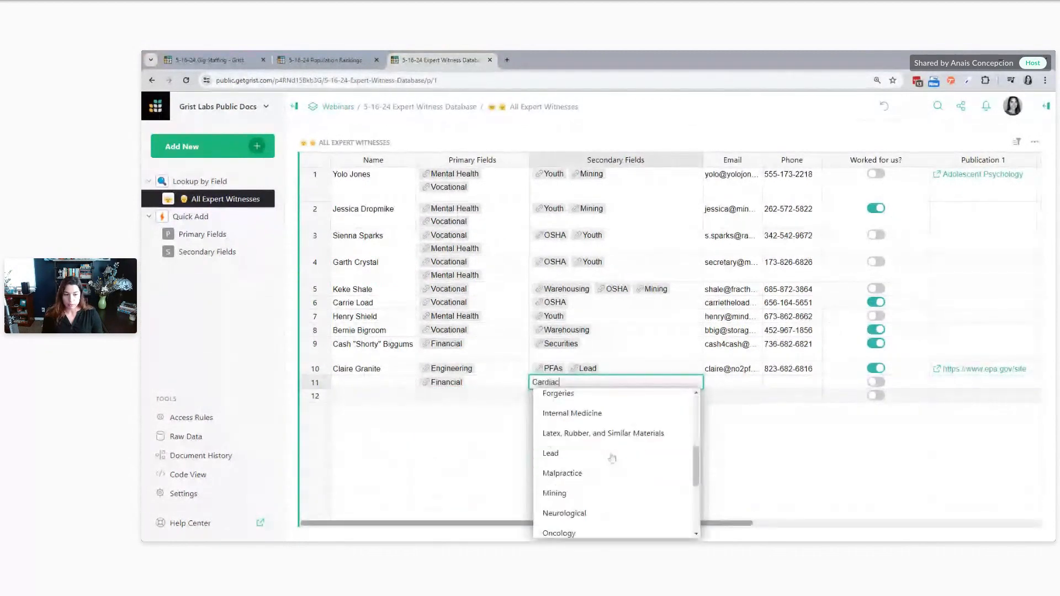
pyautogui.scroll(-1, 612, 457)
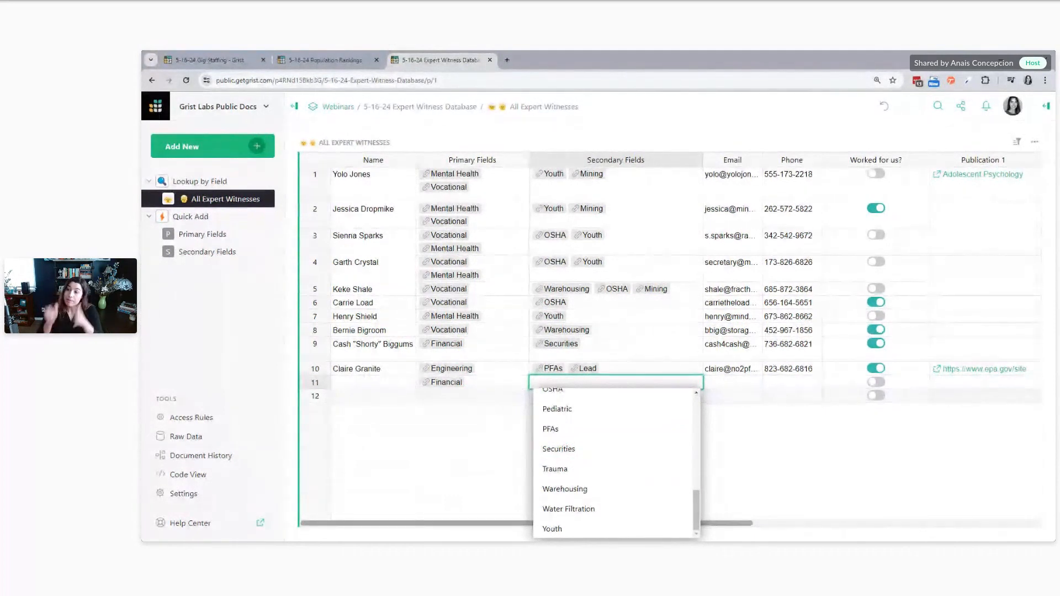
pyautogui.press('Escape')
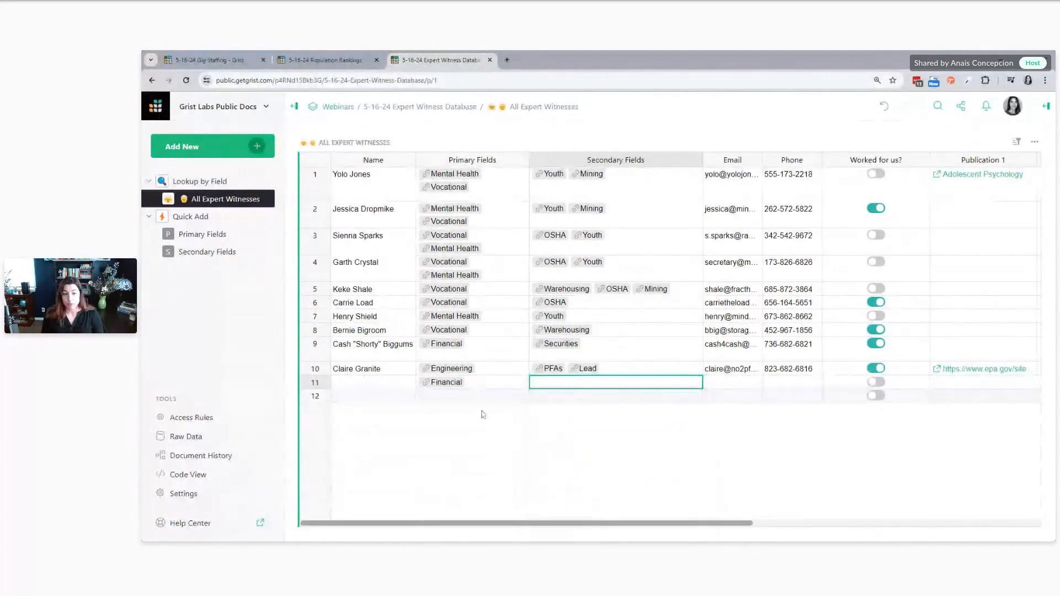
pyautogui.click(481, 386)
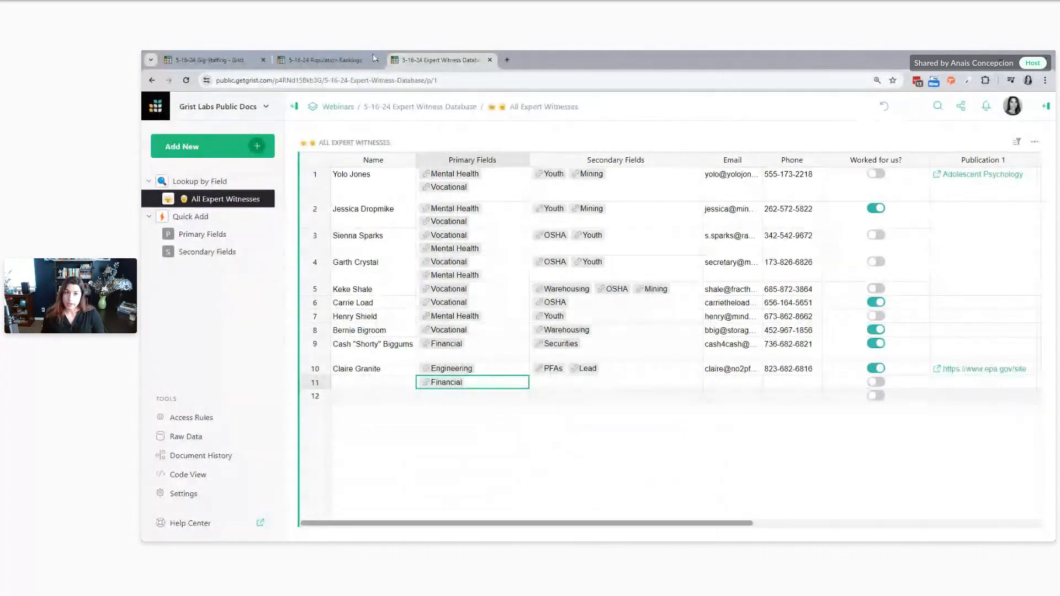
# Return to the Population Rankings document, search the Costa Rica record's city choices for "san j" and discard the entry
pyautogui.click(337, 62)
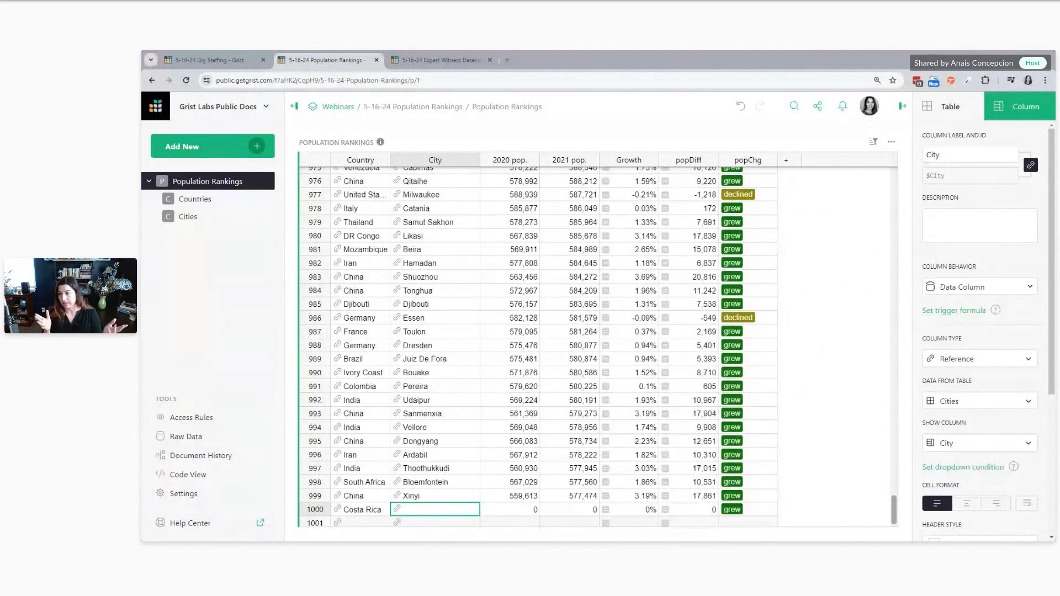
pyautogui.scroll(-3, 441, 386)
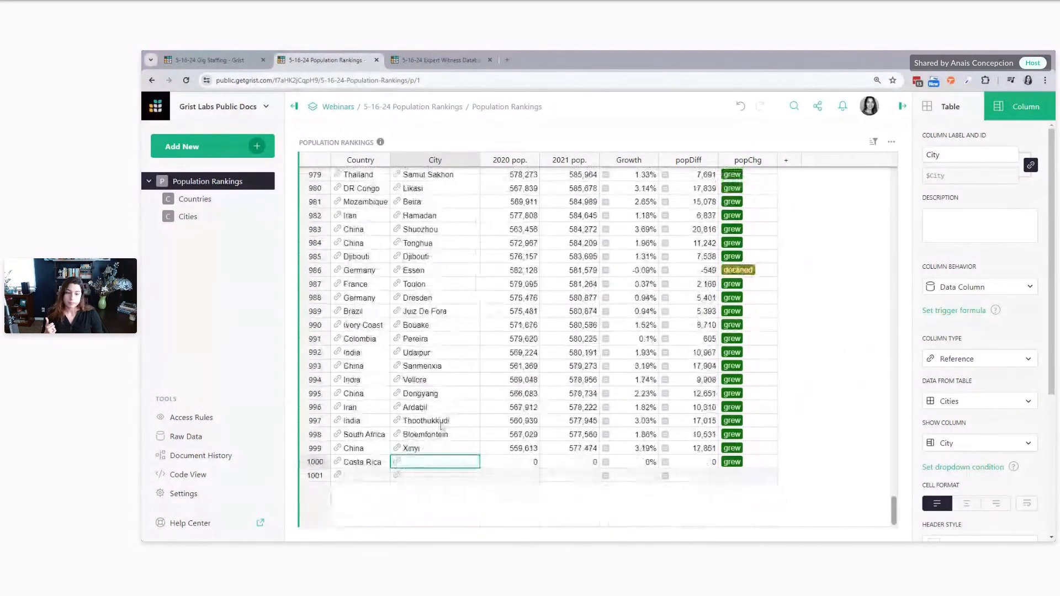
pyautogui.doubleClick(407, 460)
pyautogui.write('san j')
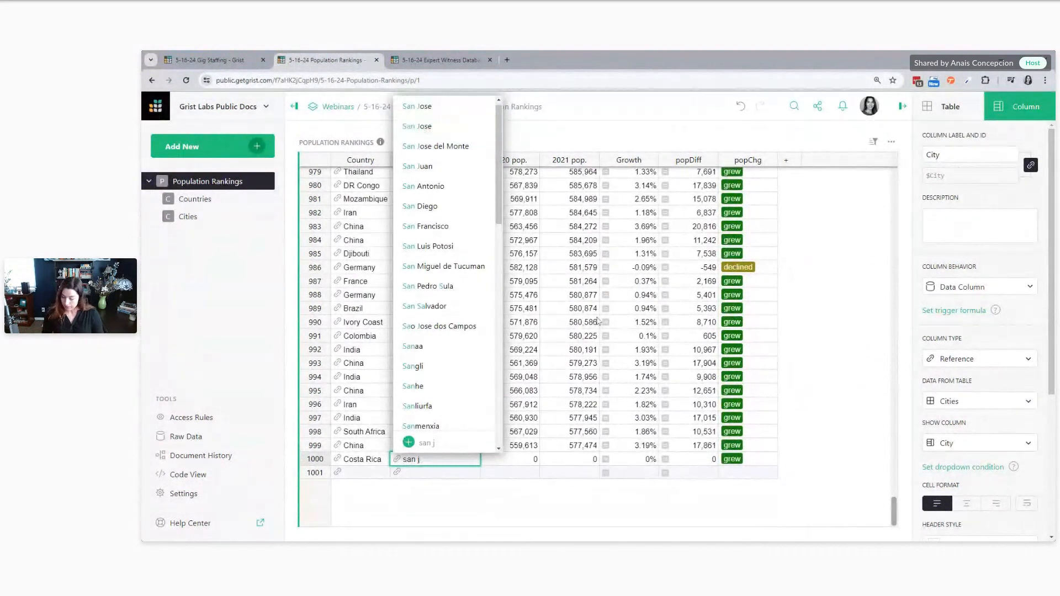
pyautogui.press('Escape')
pyautogui.click(434, 351)
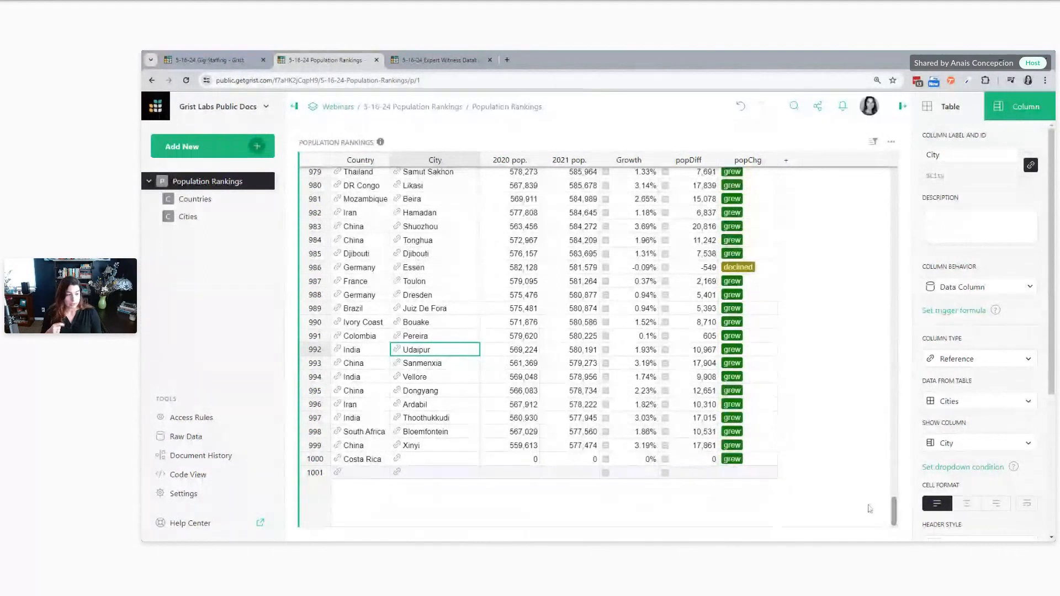
# Go to the first record of Population Rankings and select its city cell
pyautogui.click(496, 380)
pyautogui.hotkey('ctrl', 'Up')
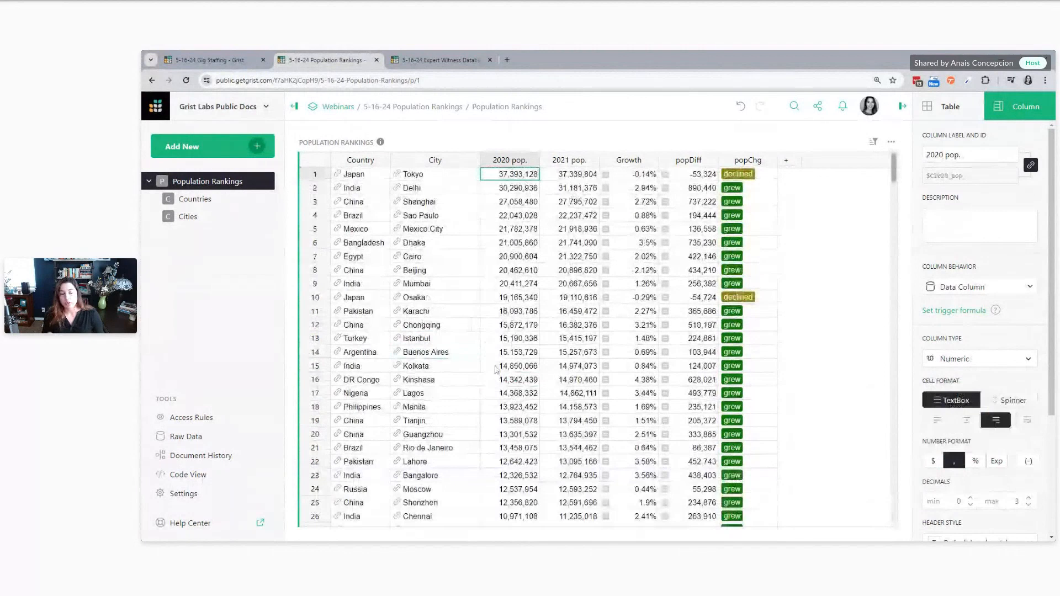
pyautogui.press('Left')
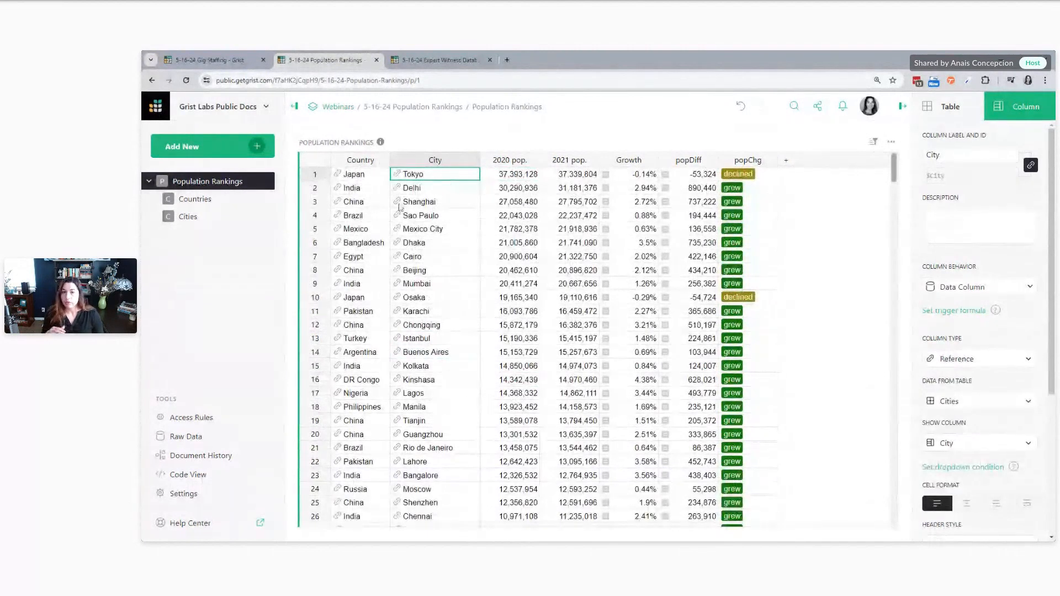
# Find the Tokyo record among Japan's entries in the Cities table, and return to the Population Rankings page
pyautogui.click(196, 220)
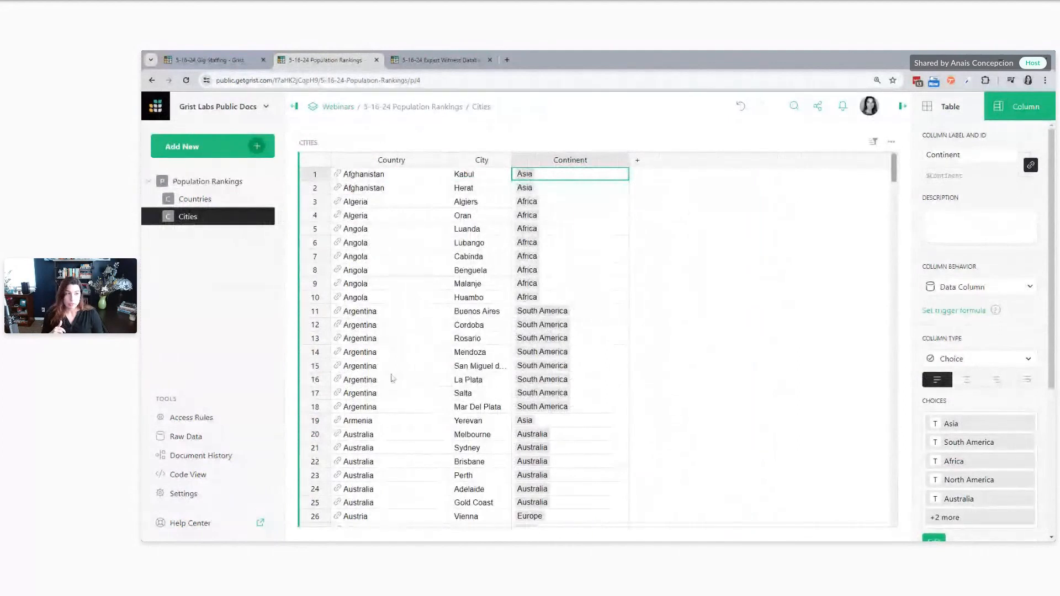
pyautogui.scroll(-8, 897, 260)
pyautogui.moveTo(894, 183); pyautogui.dragTo(890, 394)
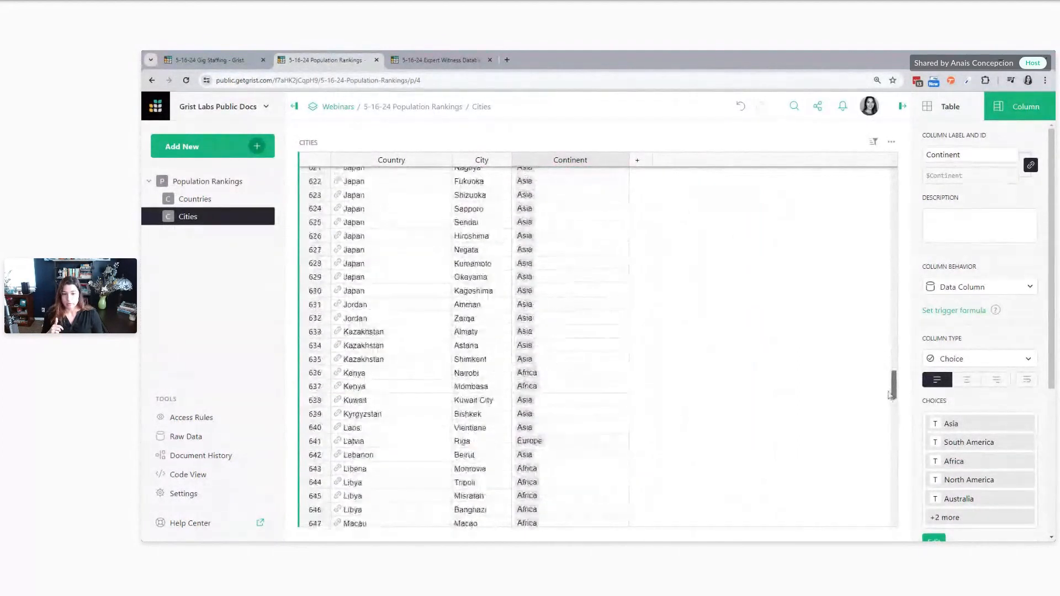
pyautogui.scroll(1, 386, 320)
pyautogui.click(384, 319)
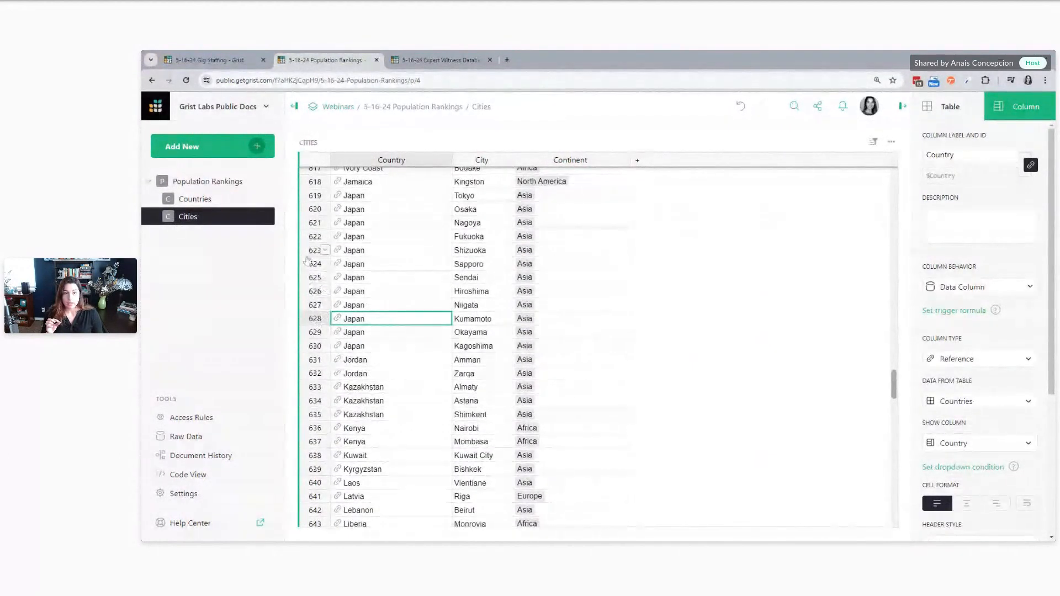
pyautogui.click(308, 198)
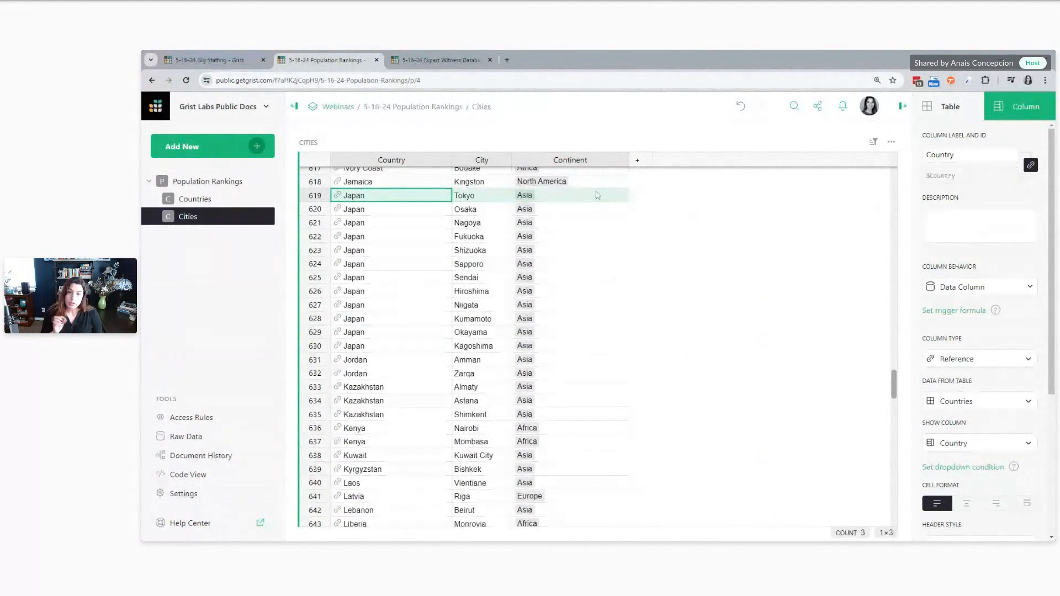
pyautogui.click(204, 183)
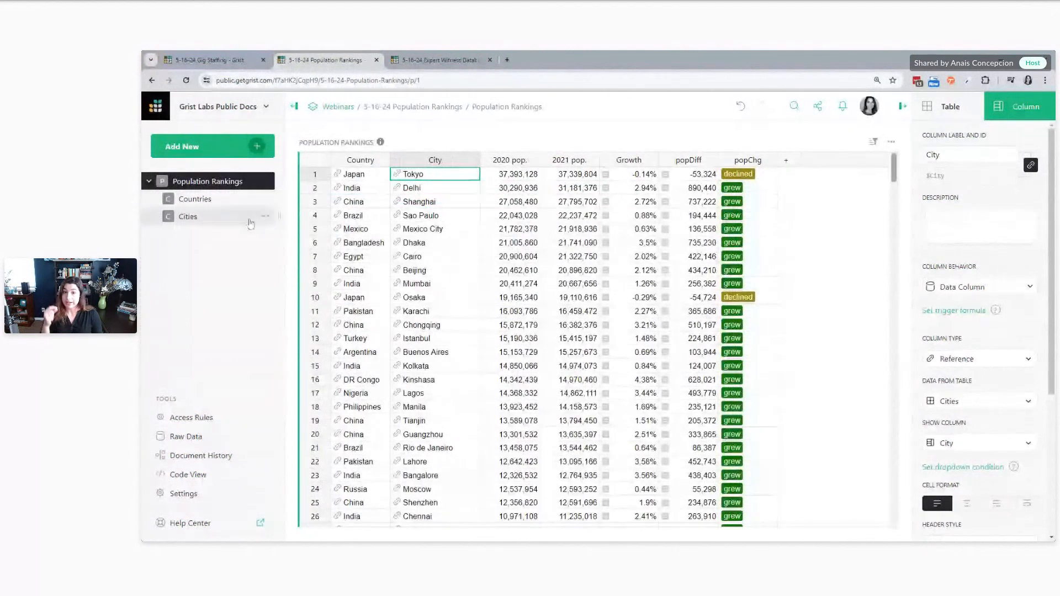
# Add a formula column to the Cities table with the formula $id
pyautogui.click(191, 221)
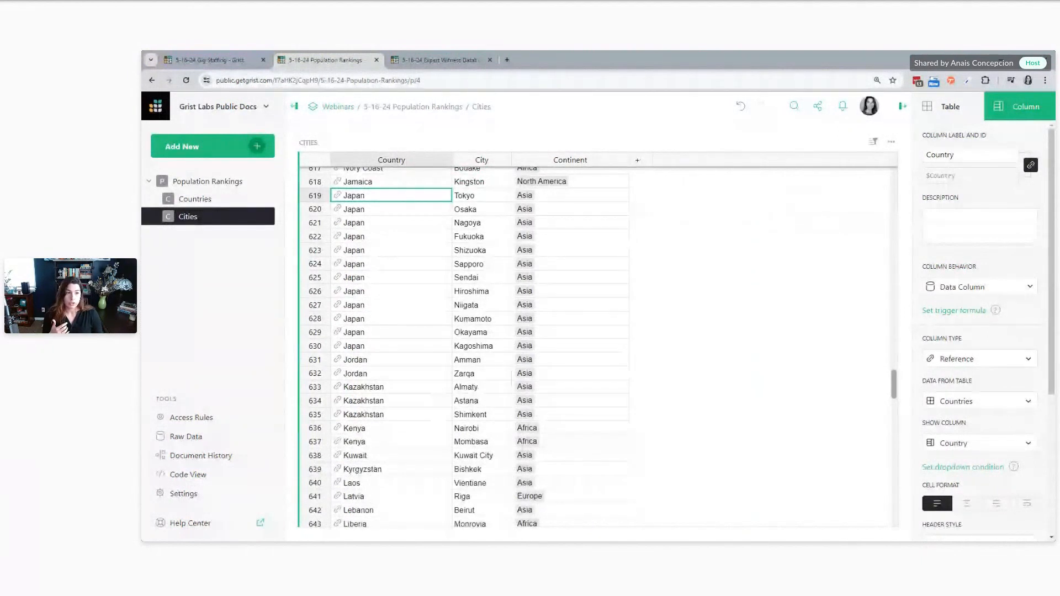
pyautogui.click(637, 160)
pyautogui.click(672, 229)
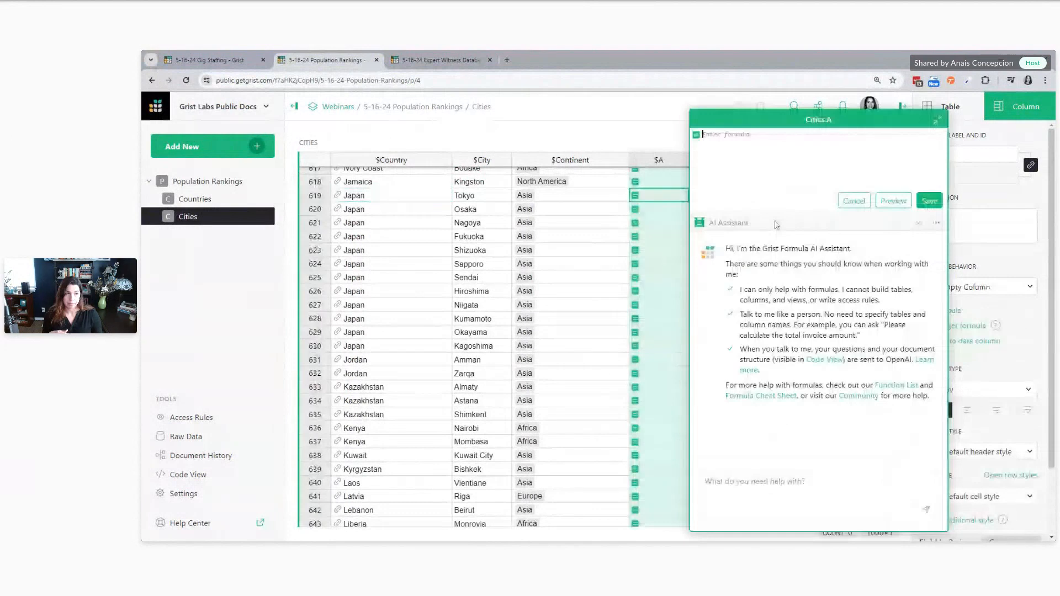
pyautogui.write('$id')
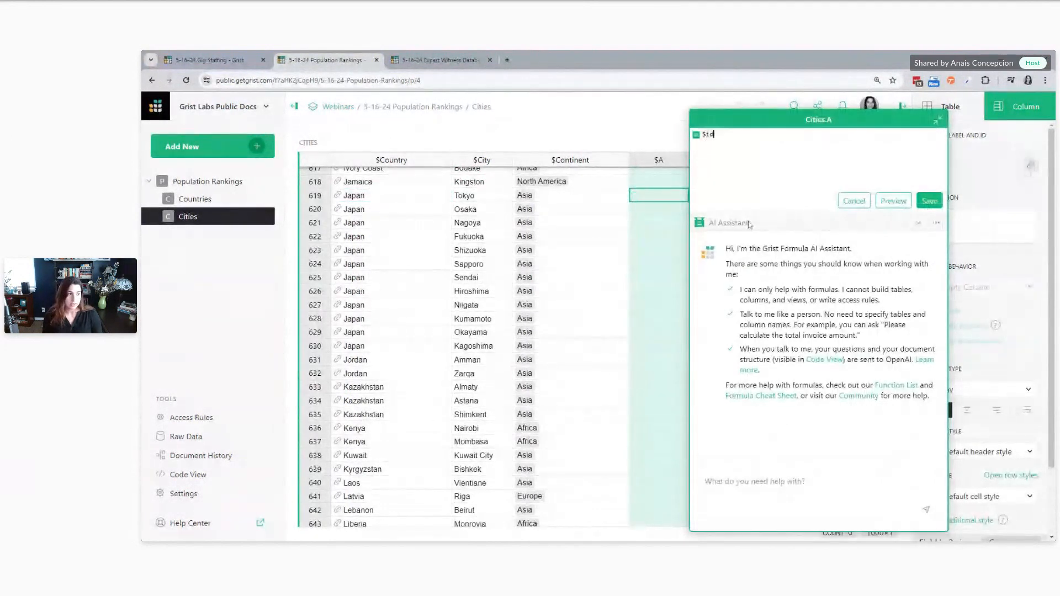
pyautogui.click(930, 201)
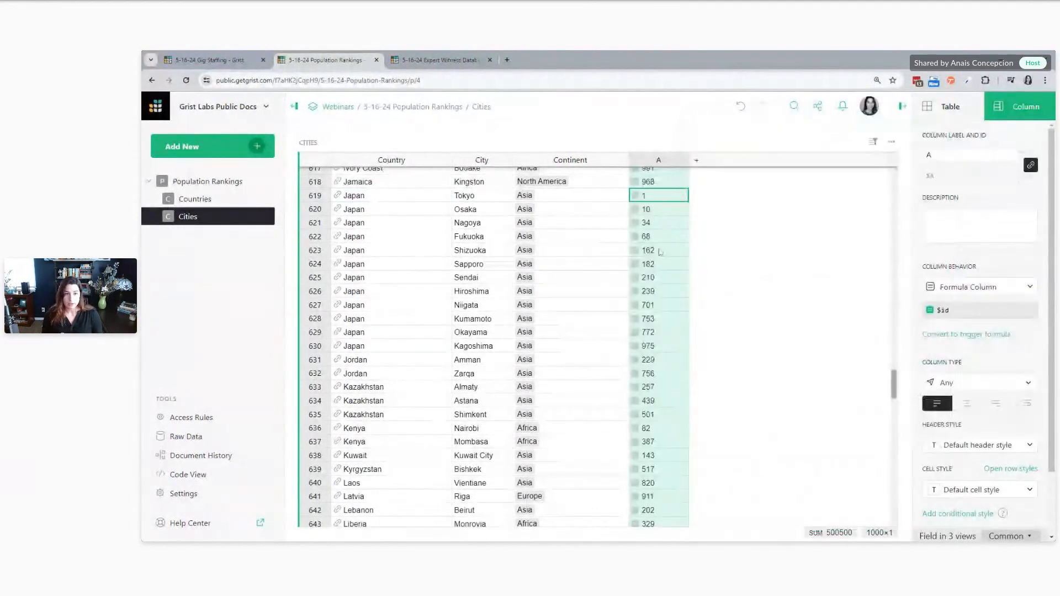
# Examine the row IDs in the new formula column, ending on Tokyo's
pyautogui.click(656, 401)
pyautogui.click(656, 306)
pyautogui.click(656, 261)
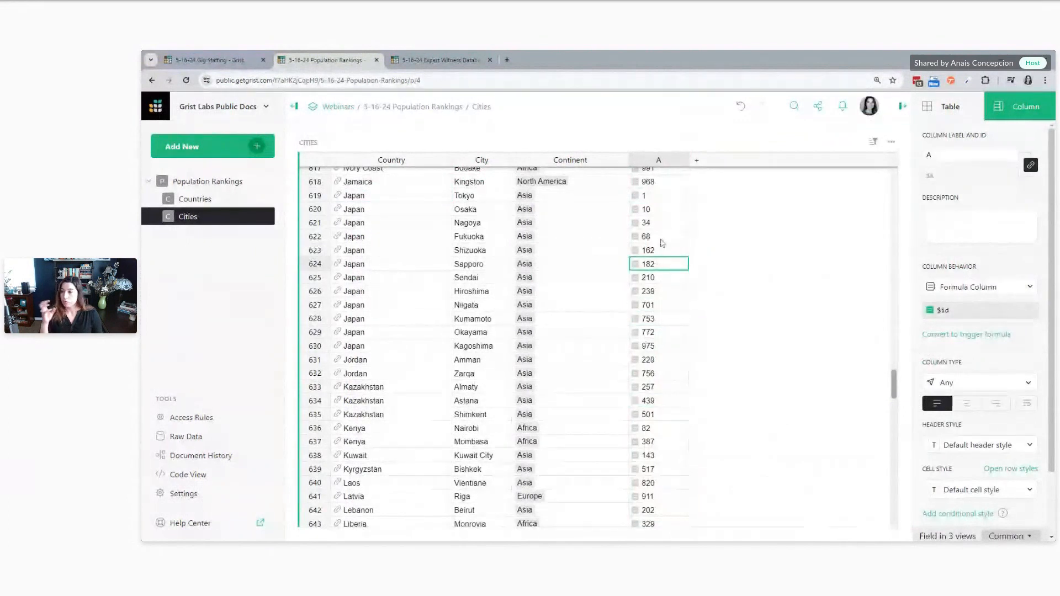
pyautogui.click(657, 195)
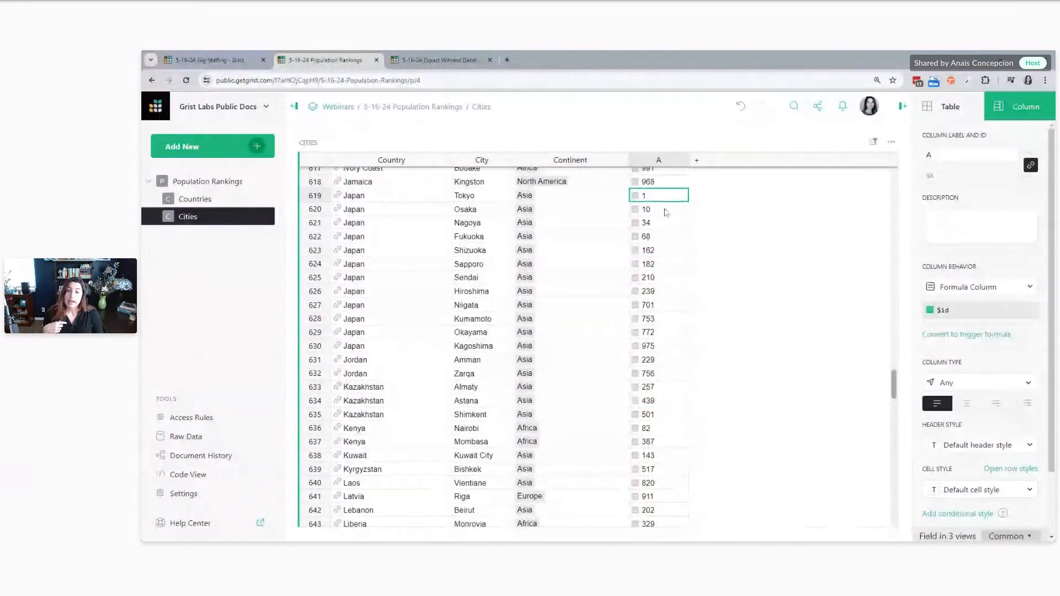
# Set the City reference column in Population Rankings to show the Row ID
pyautogui.click(223, 185)
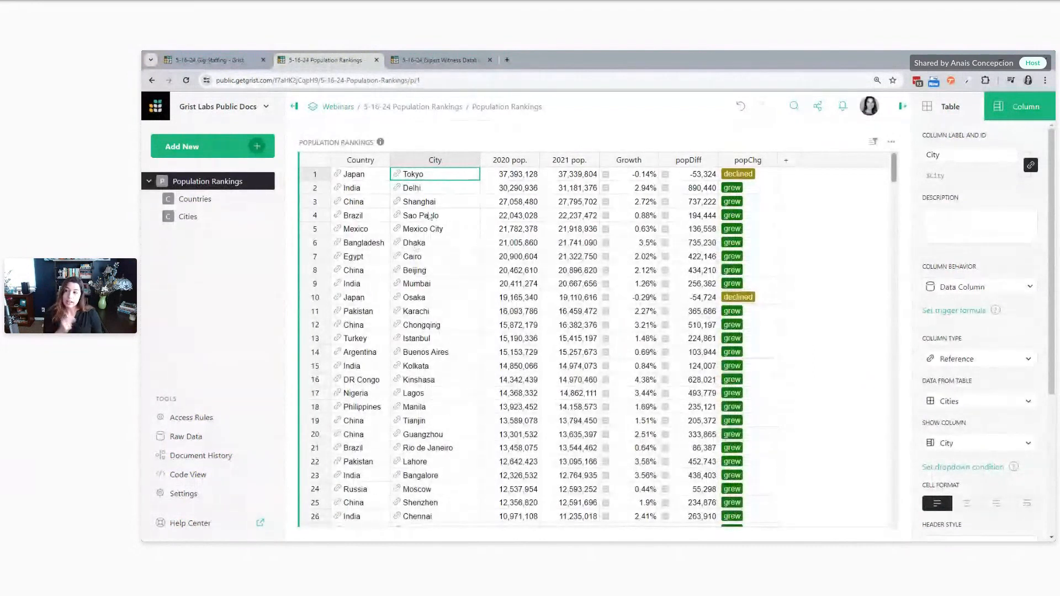
pyautogui.click(963, 443)
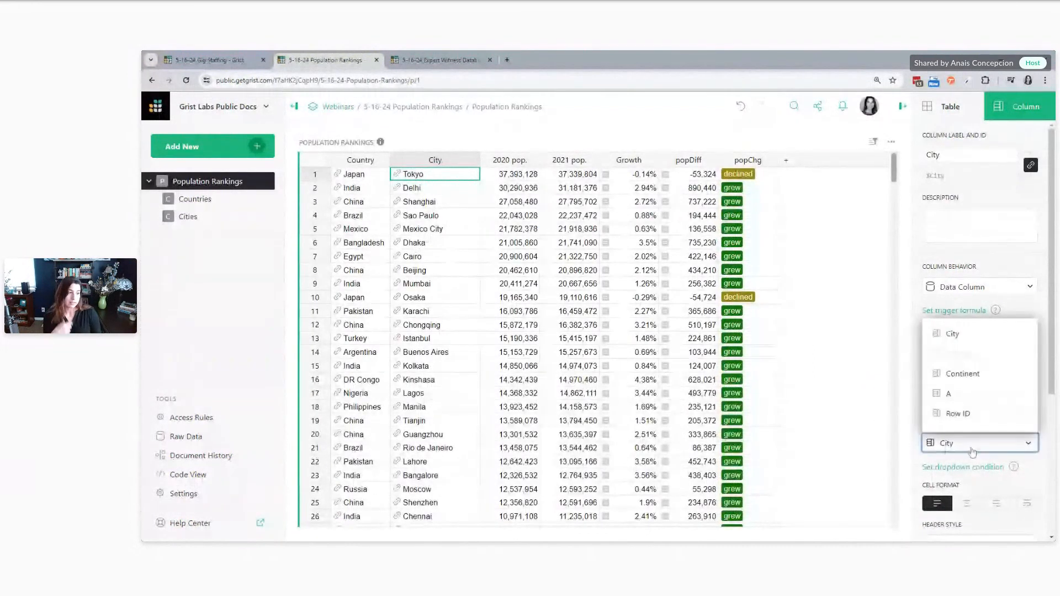
pyautogui.click(963, 422)
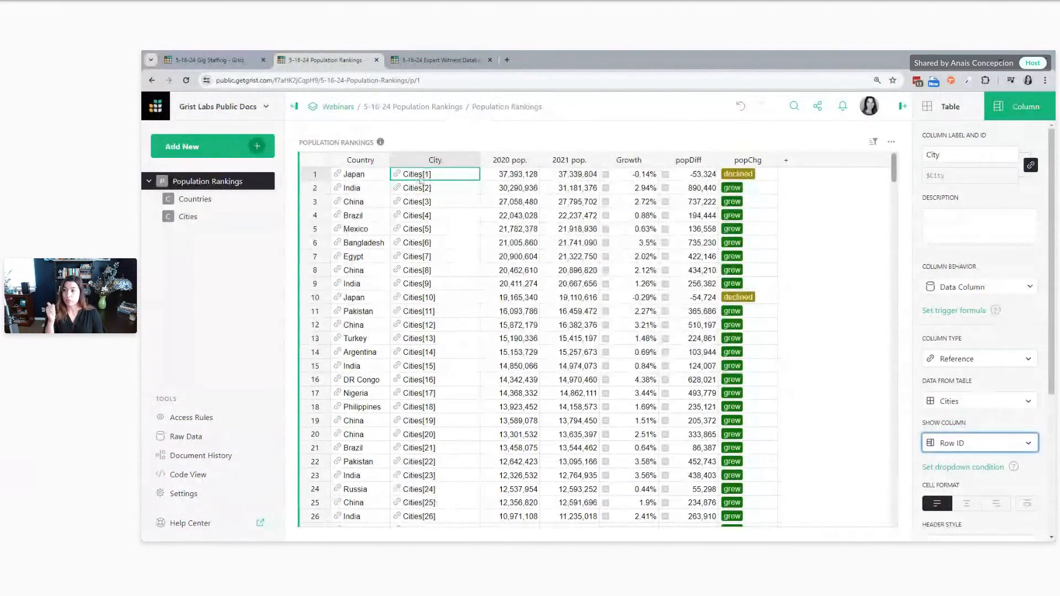
# Check Tokyo's row ID and full record in the Cities table against its reference in Population Rankings
pyautogui.click(204, 217)
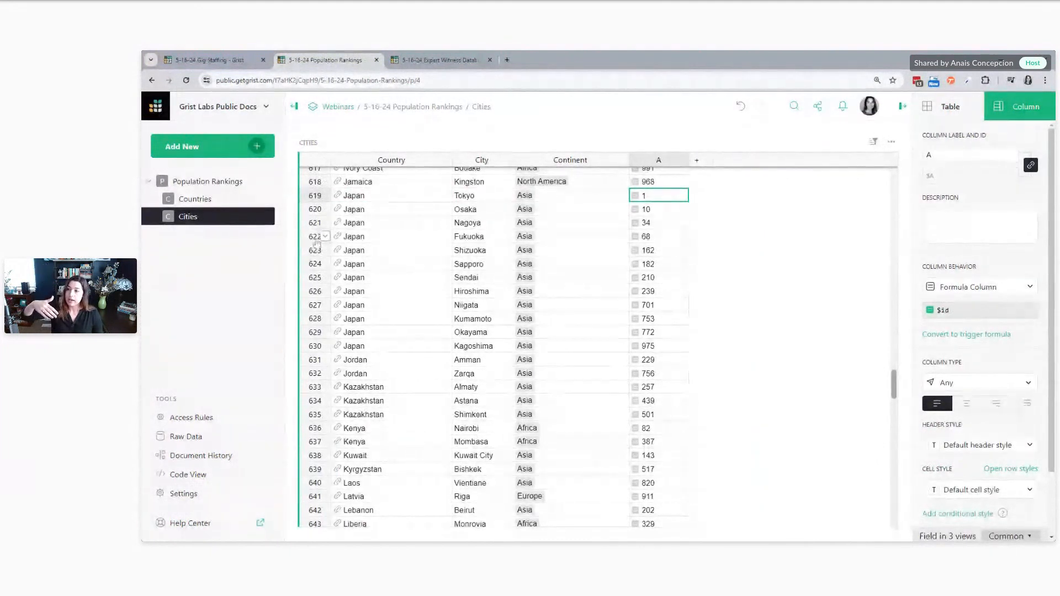
pyautogui.click(664, 208)
pyautogui.click(664, 198)
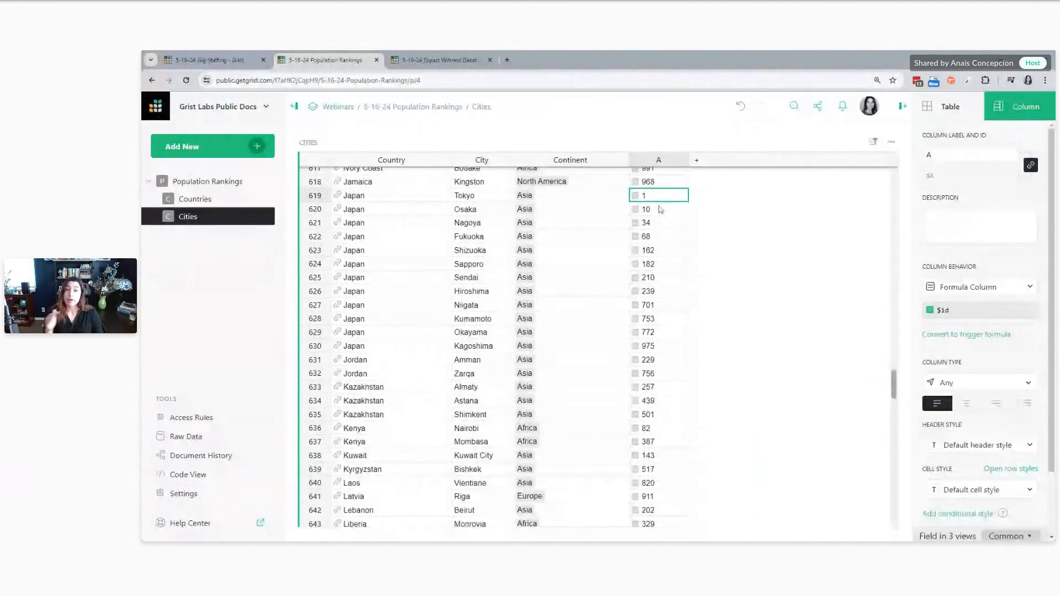
pyautogui.click(308, 200)
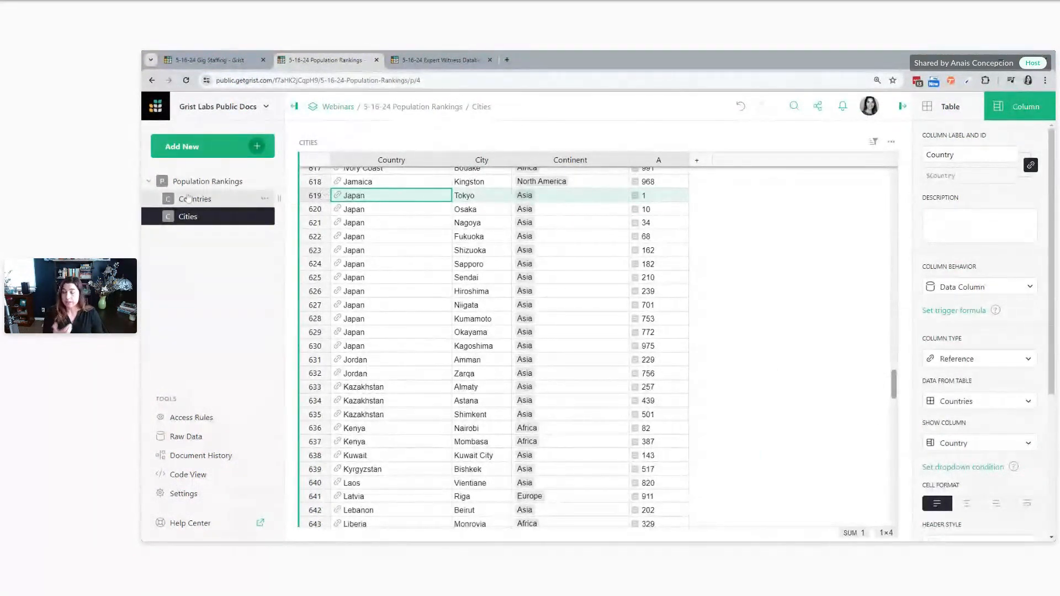
pyautogui.click(206, 181)
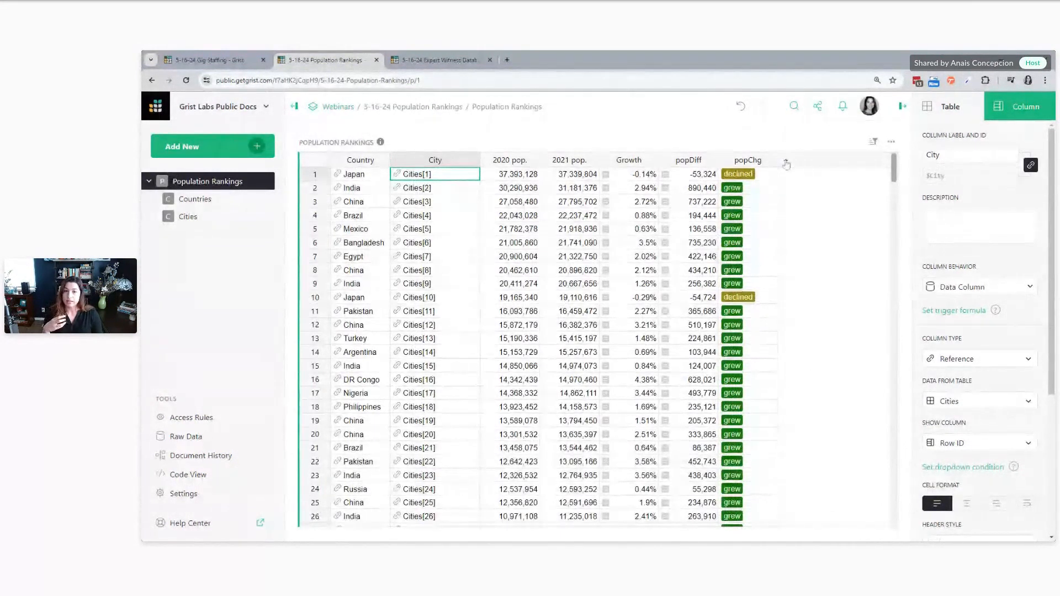
# Examine Osaka's full record in the Cities table and return to the Population Rankings page
pyautogui.click(230, 217)
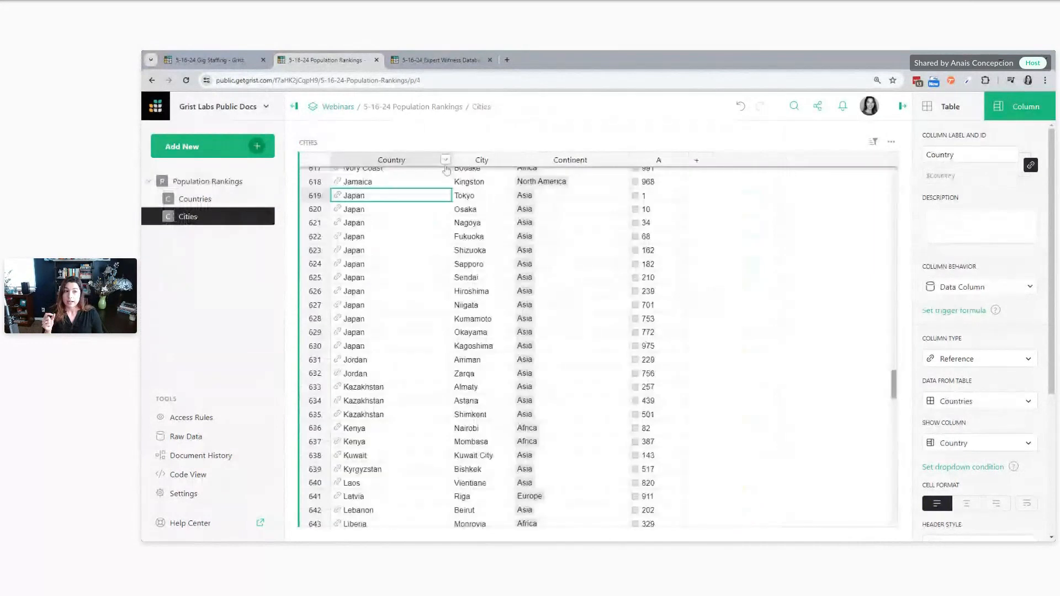
pyautogui.click(568, 209)
pyautogui.click(314, 209)
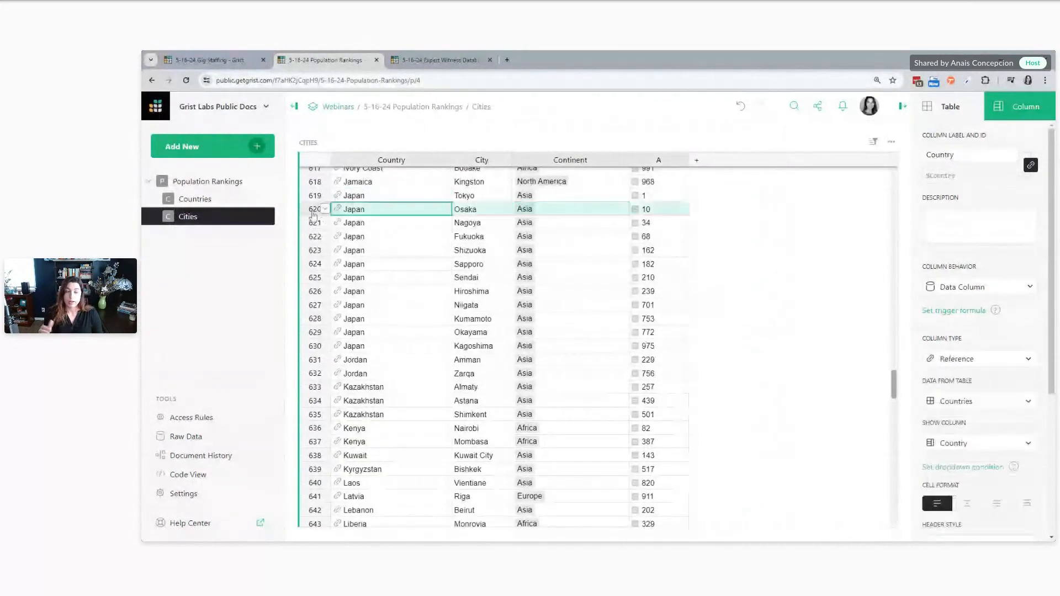
pyautogui.click(203, 186)
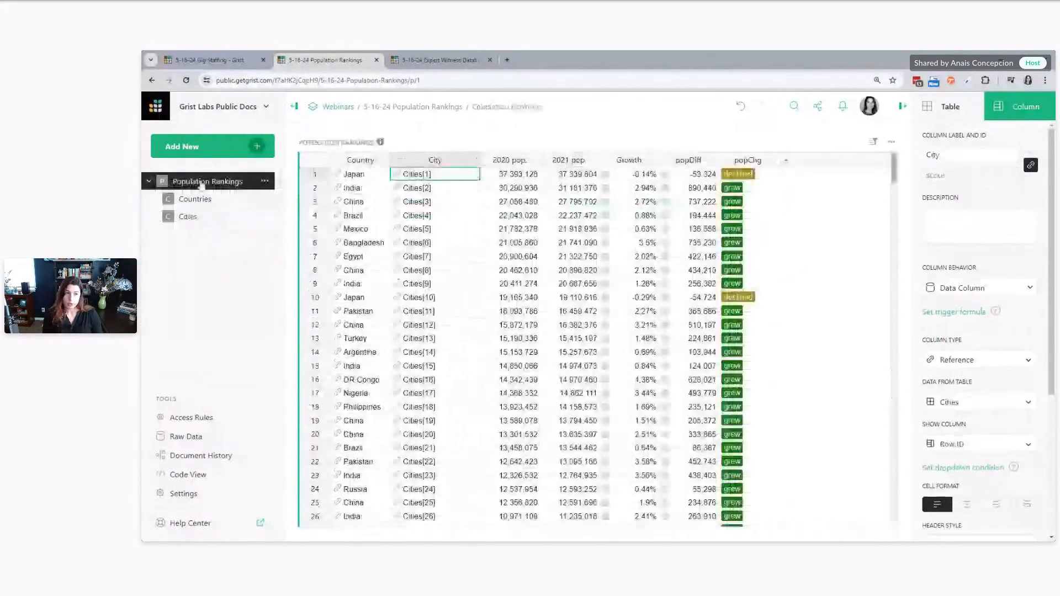
# Add a formula column to Population Rankings that returns $City.Continent, and widen it to fit the continent names
pyautogui.click(788, 162)
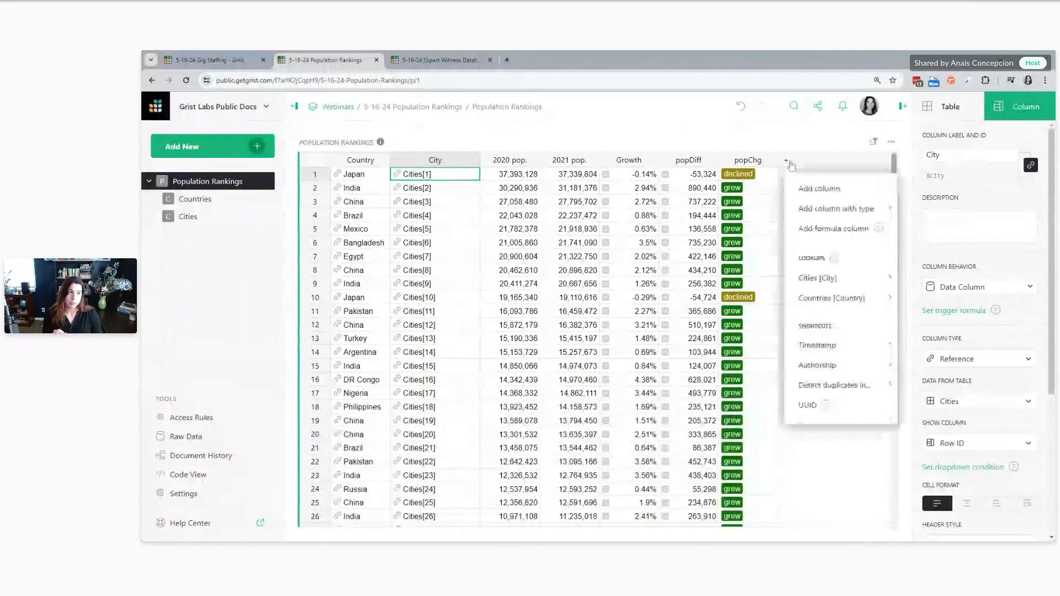
pyautogui.click(817, 228)
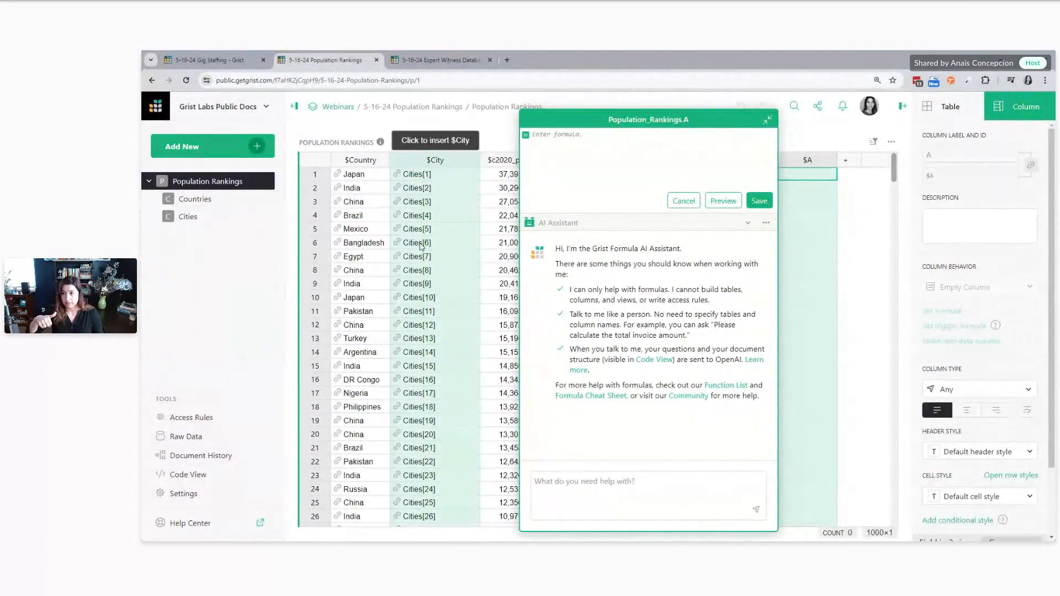
pyautogui.click(437, 165)
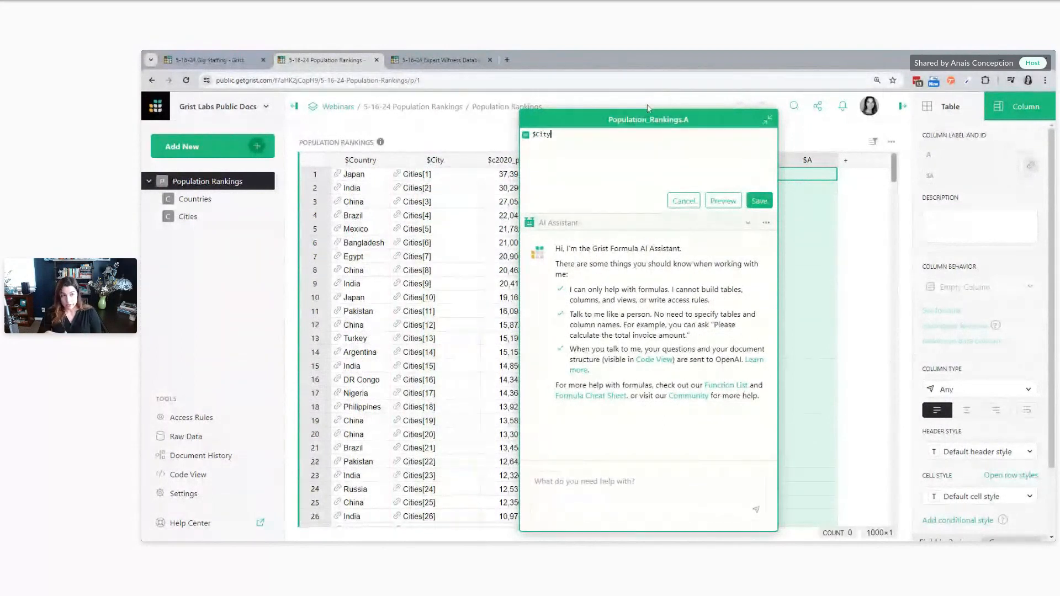
pyautogui.write('.')
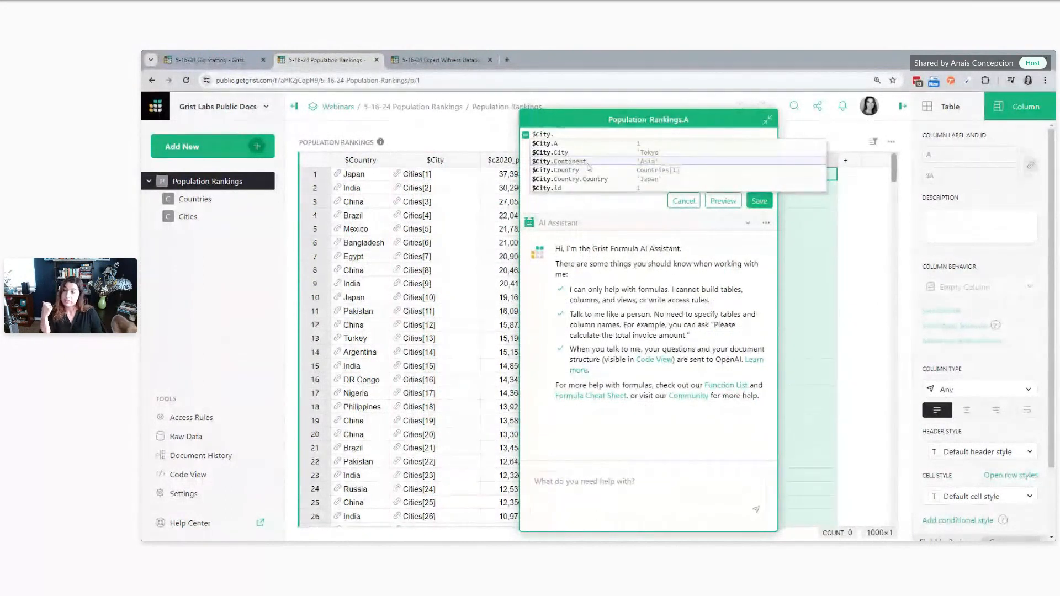
pyautogui.click(588, 163)
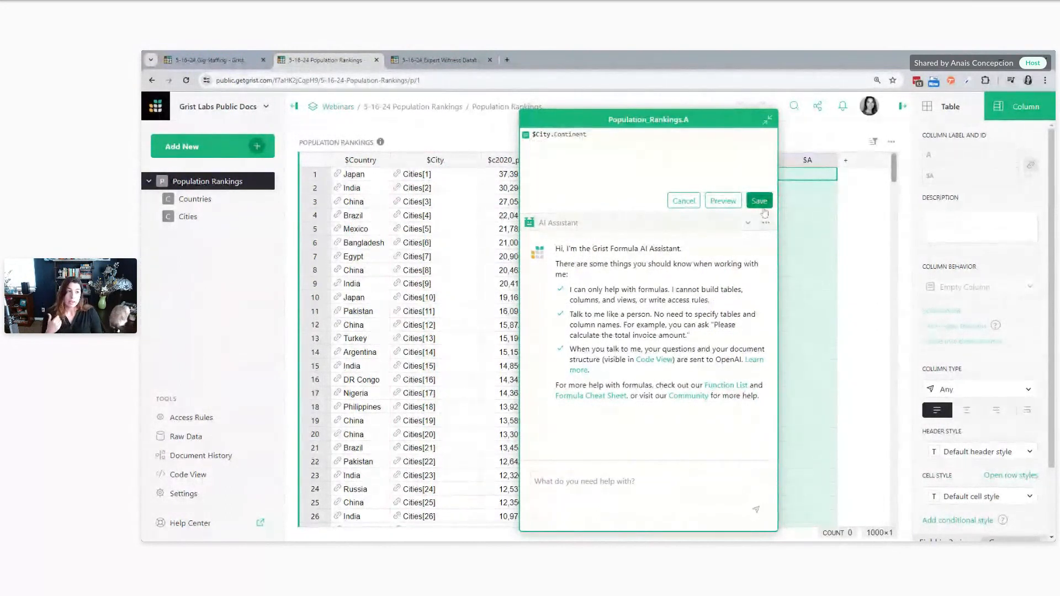
pyautogui.click(759, 201)
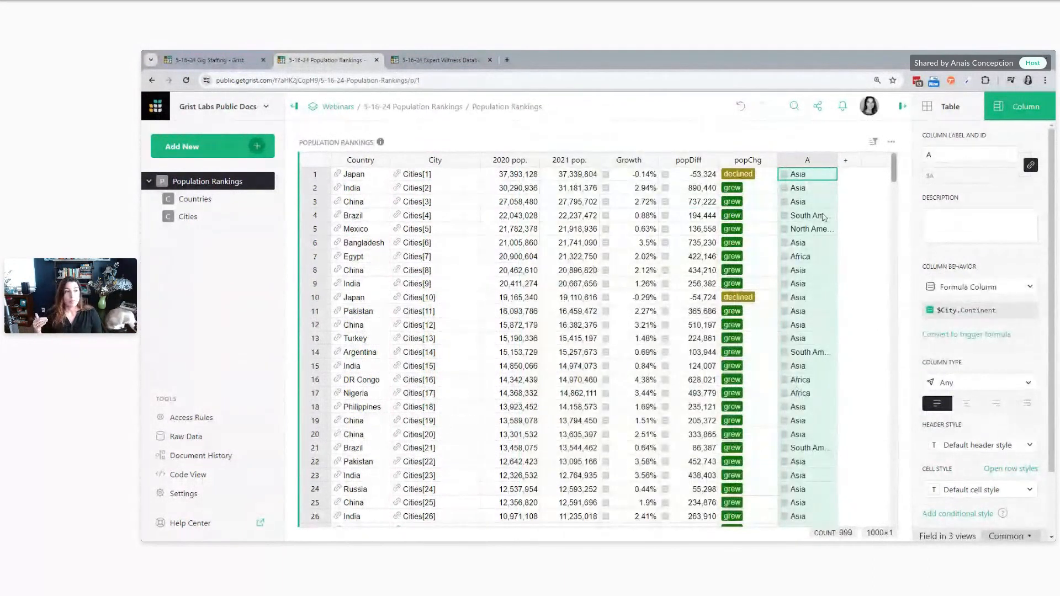
pyautogui.moveTo(838, 160); pyautogui.dragTo(890, 160)
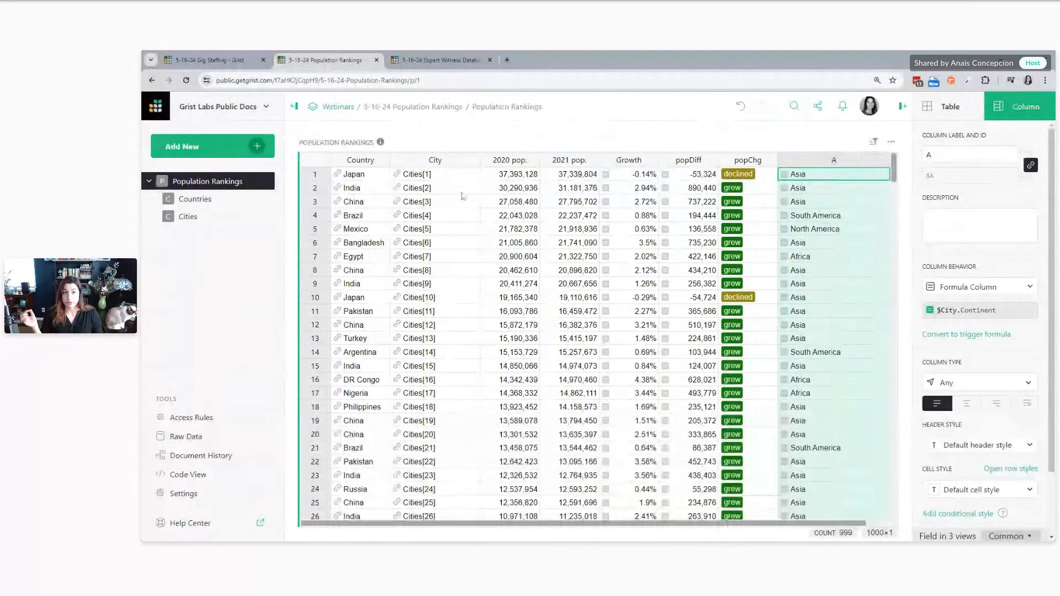
# Set the City reference column in Population Rankings to show the City name
pyautogui.click(437, 190)
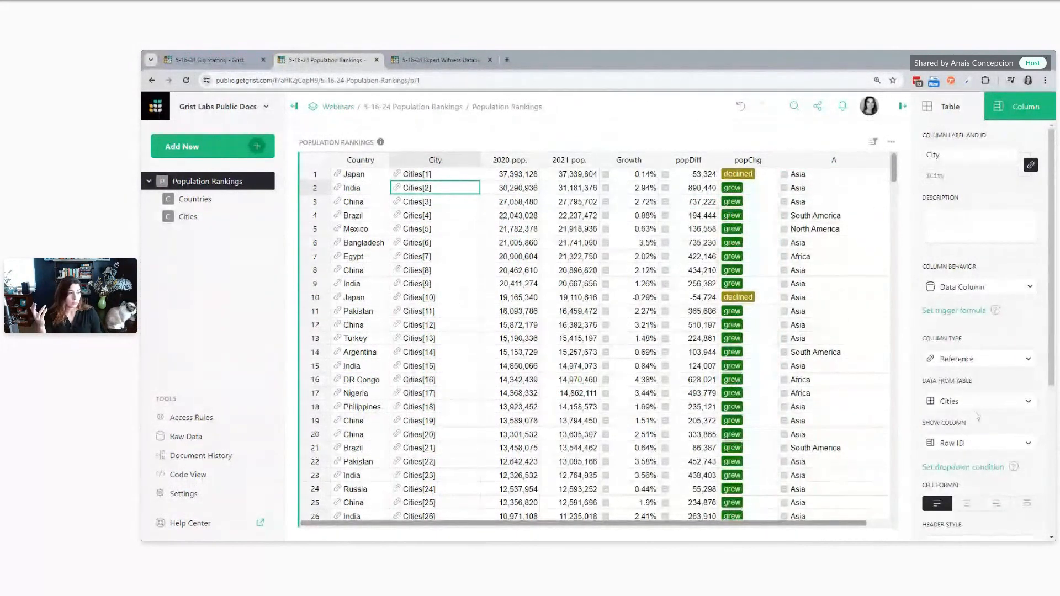
pyautogui.click(977, 443)
pyautogui.click(953, 333)
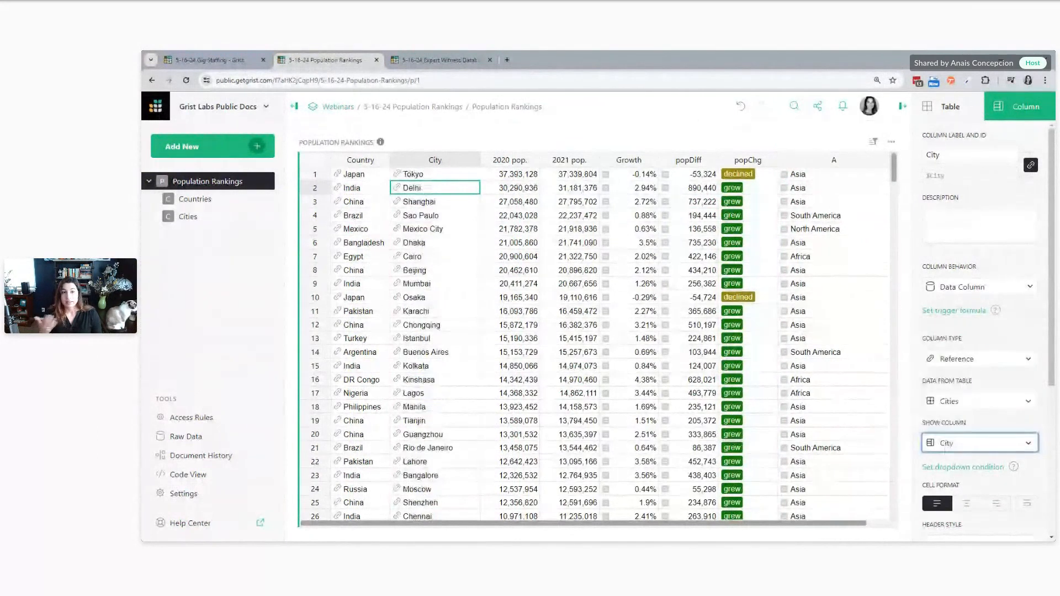
# Examine the cities and their continents down the Population Rankings table, briefly checking the Cities table as their source
pyautogui.click(830, 191)
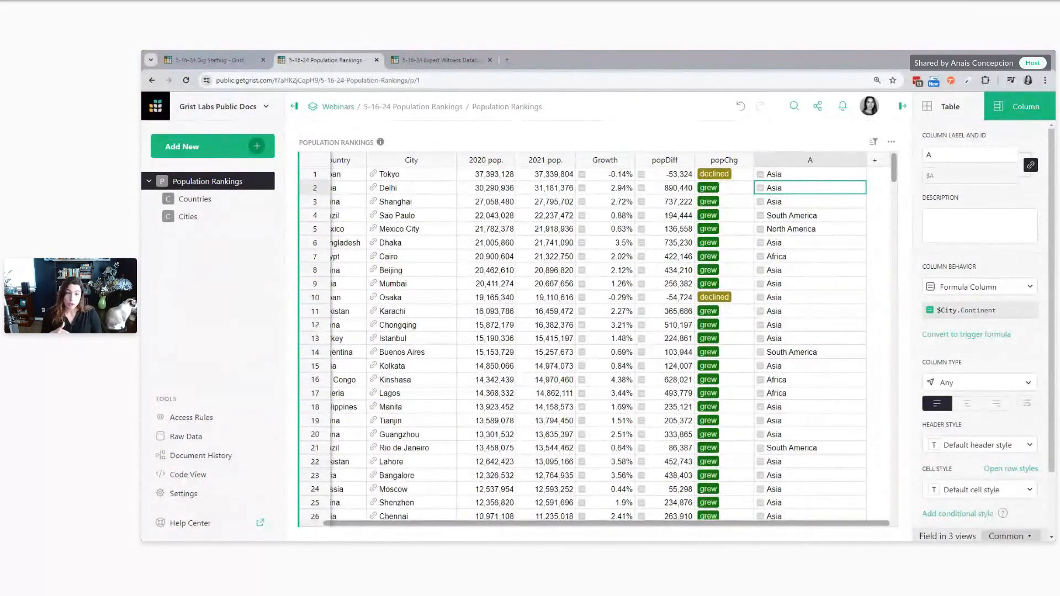
pyautogui.moveTo(463, 524); pyautogui.dragTo(397, 523)
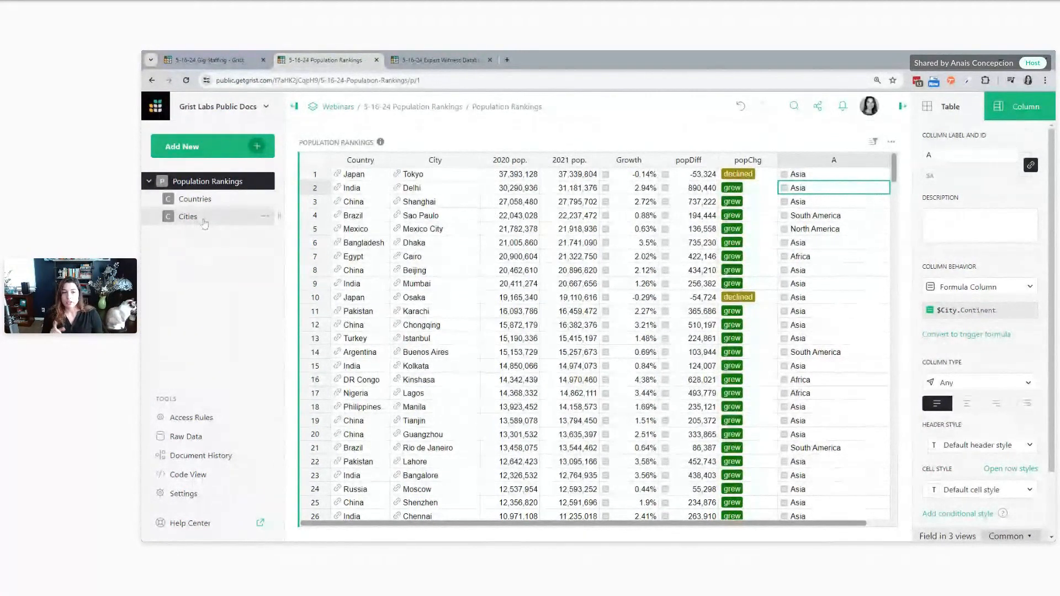
pyautogui.click(446, 298)
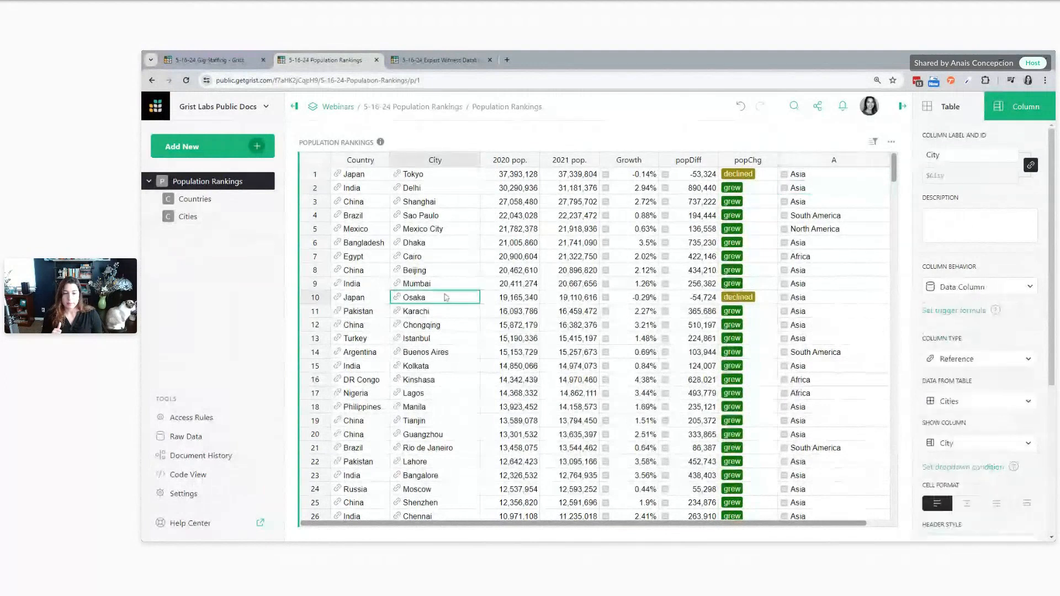
pyautogui.scroll(-5, 446, 298)
pyautogui.click(467, 314)
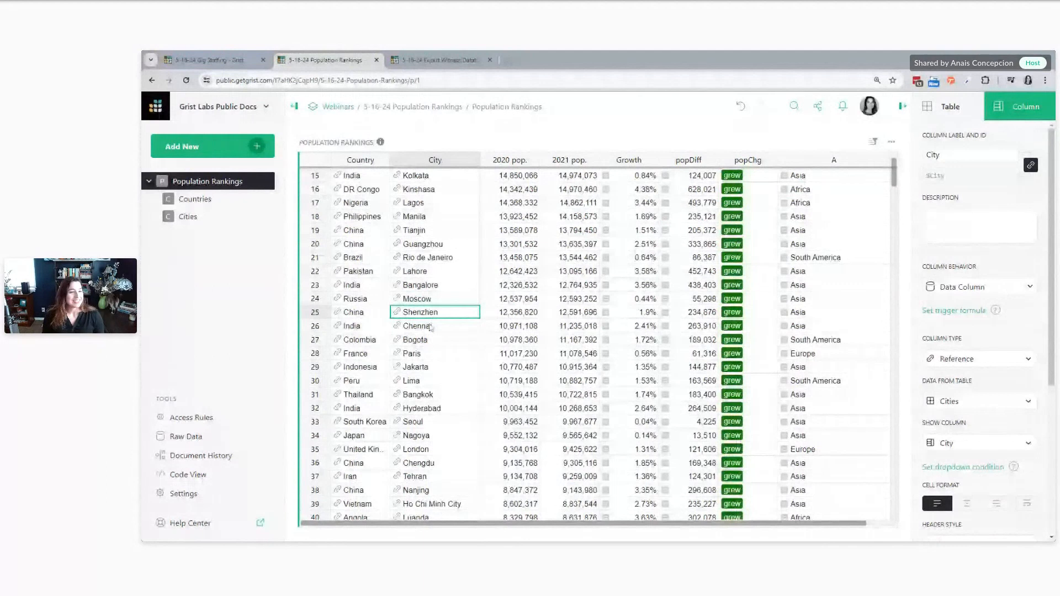
pyautogui.scroll(5, 430, 329)
pyautogui.scroll(2, 439, 351)
pyautogui.scroll(-2, 439, 352)
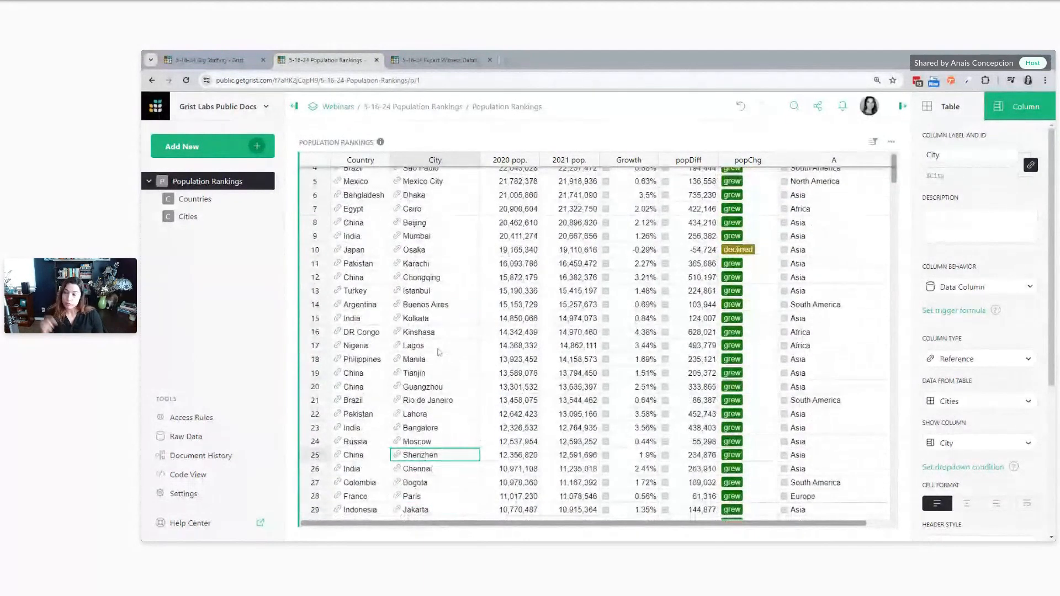
pyautogui.scroll(-15, 439, 352)
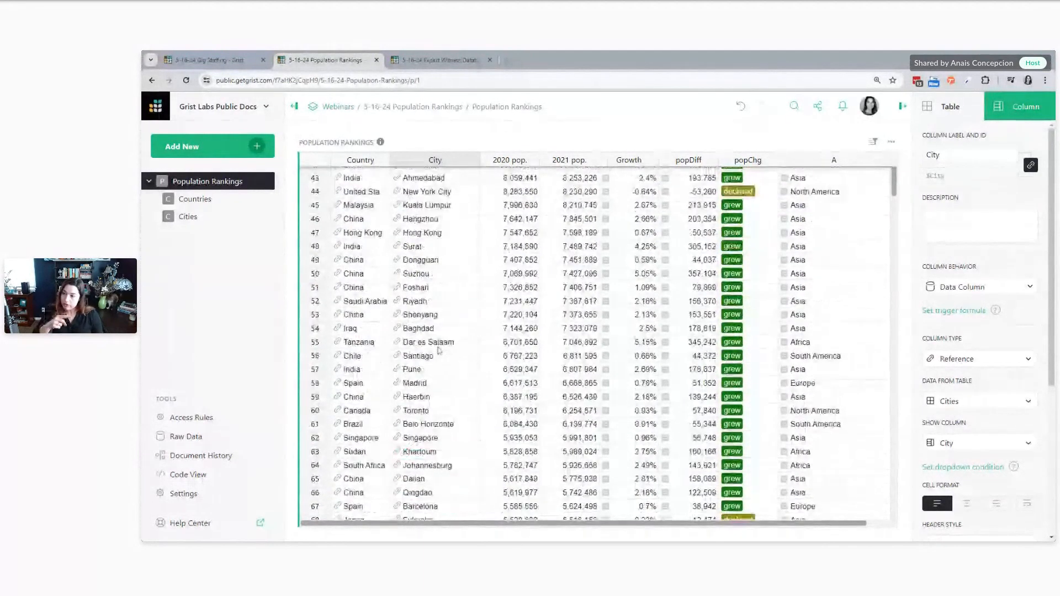
pyautogui.click(855, 265)
pyautogui.click(187, 217)
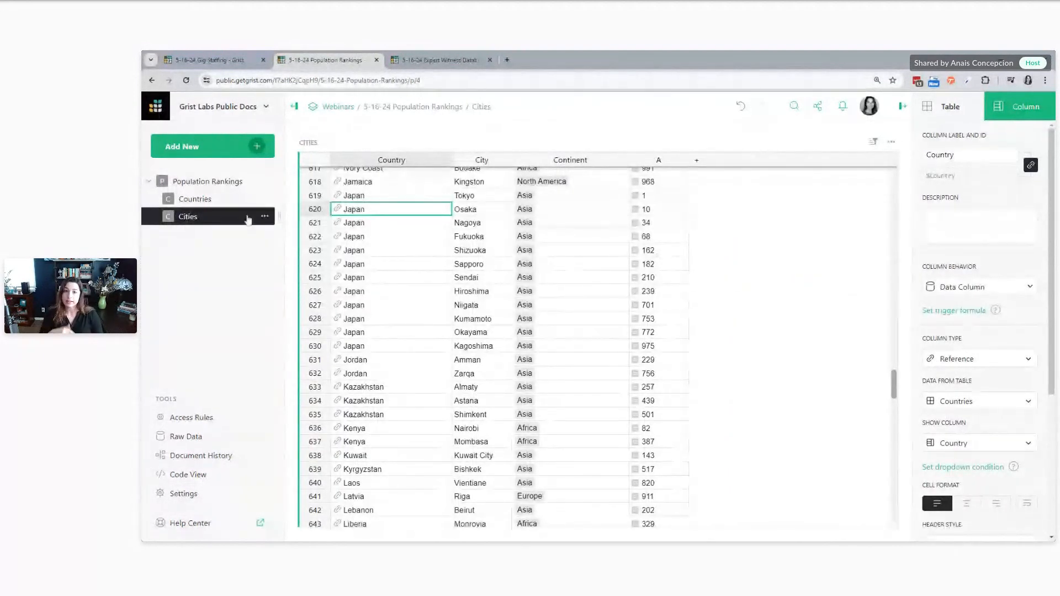
pyautogui.click(220, 185)
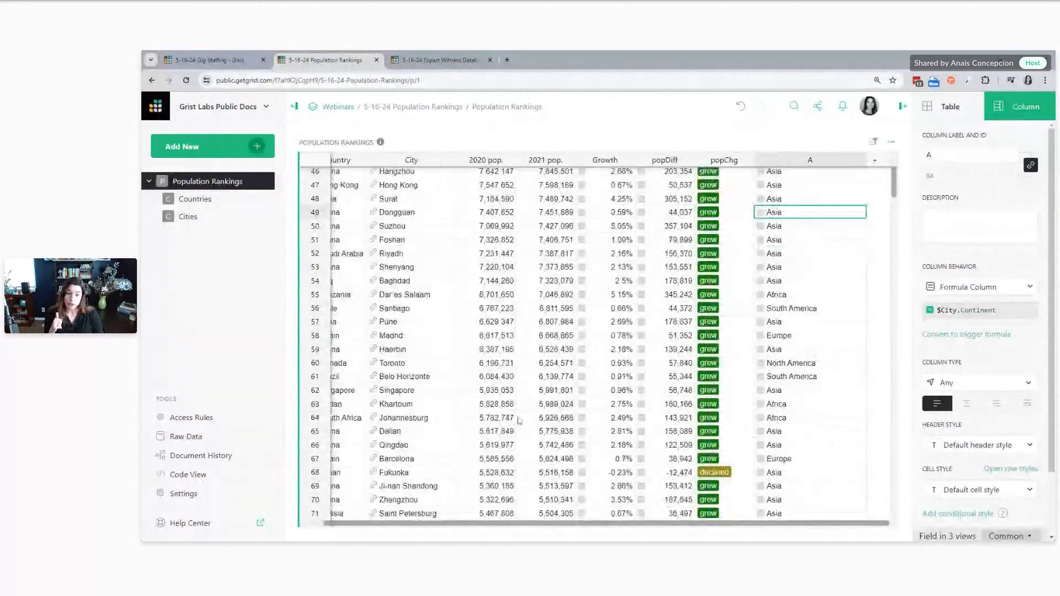
# Review the unfiltered City choices for the Costa Rica row at the end of Population Rankings, leaving the cell empty
pyautogui.scroll(-5, 518, 421)
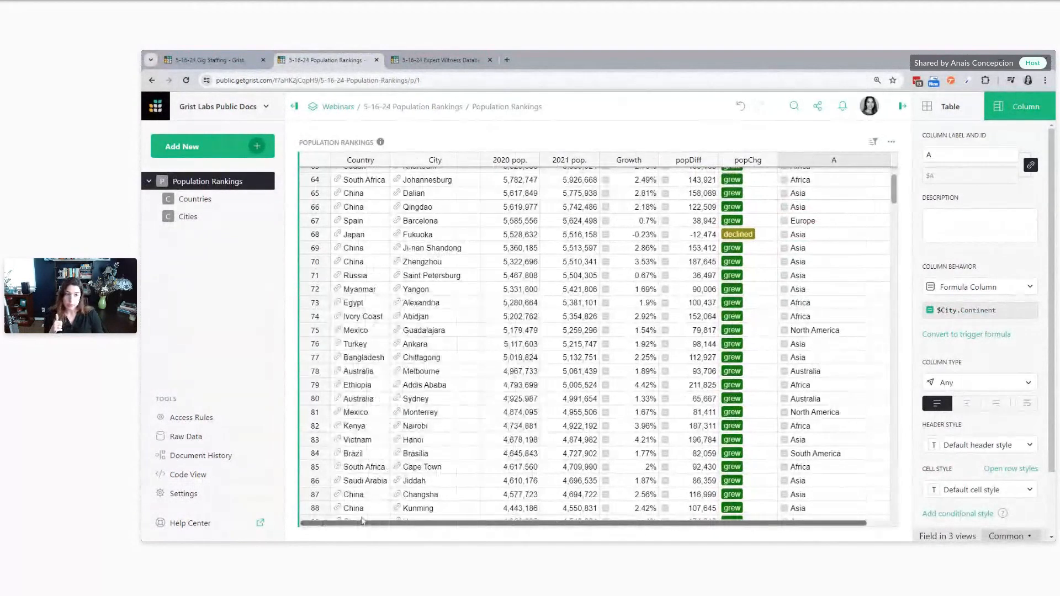
pyautogui.click(516, 337)
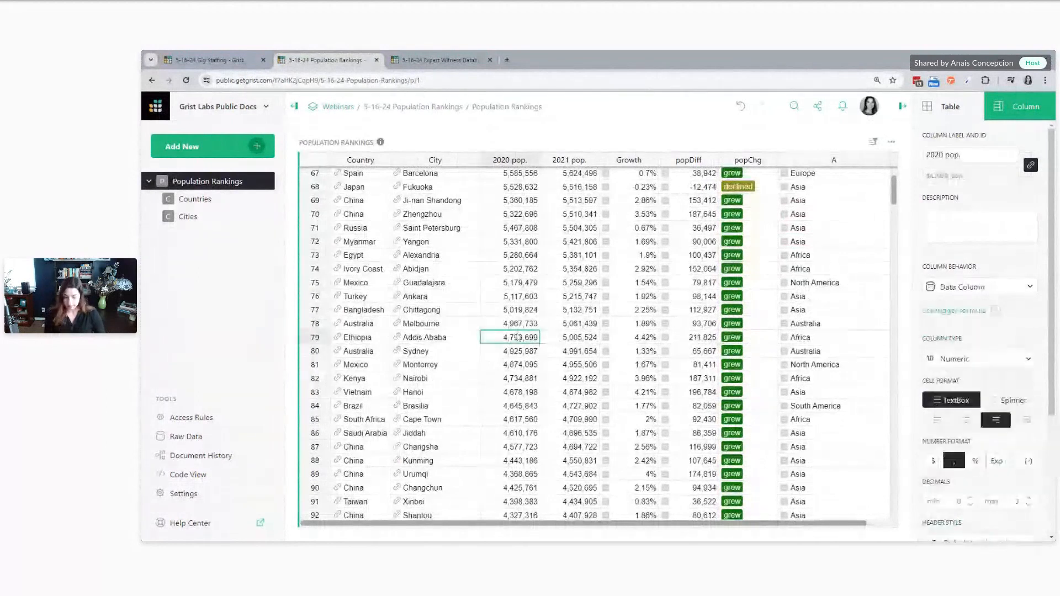
pyautogui.hotkey('ctrl', 'Down')
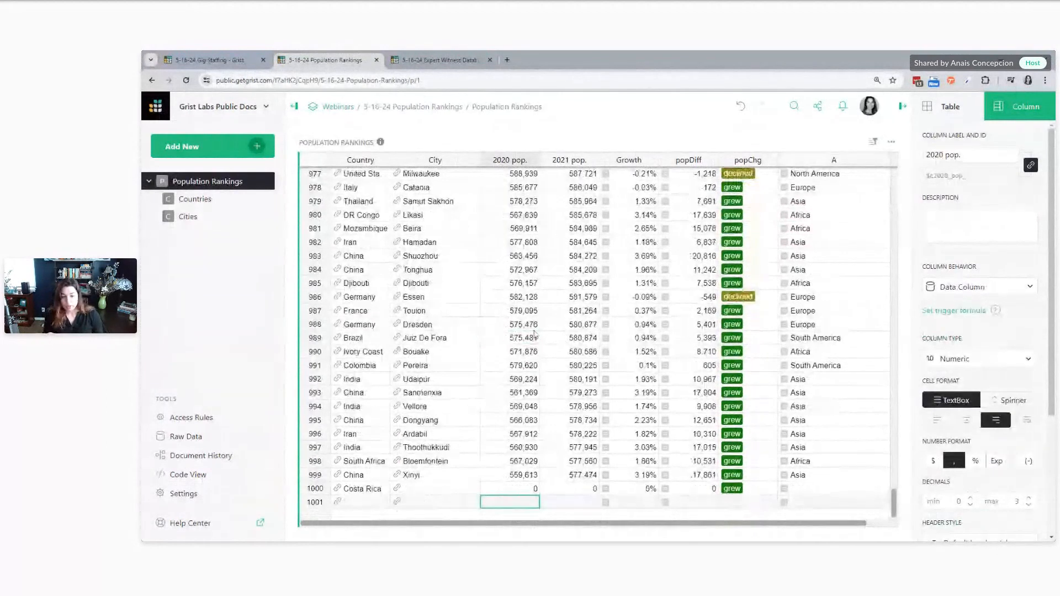
pyautogui.click(416, 493)
pyautogui.press('Return')
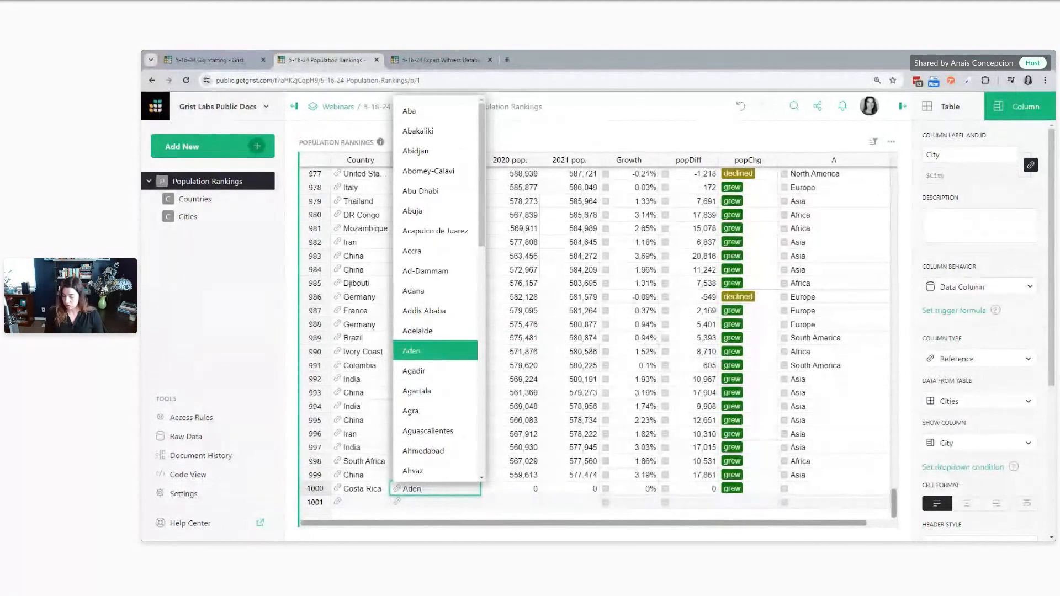
pyautogui.press('Escape')
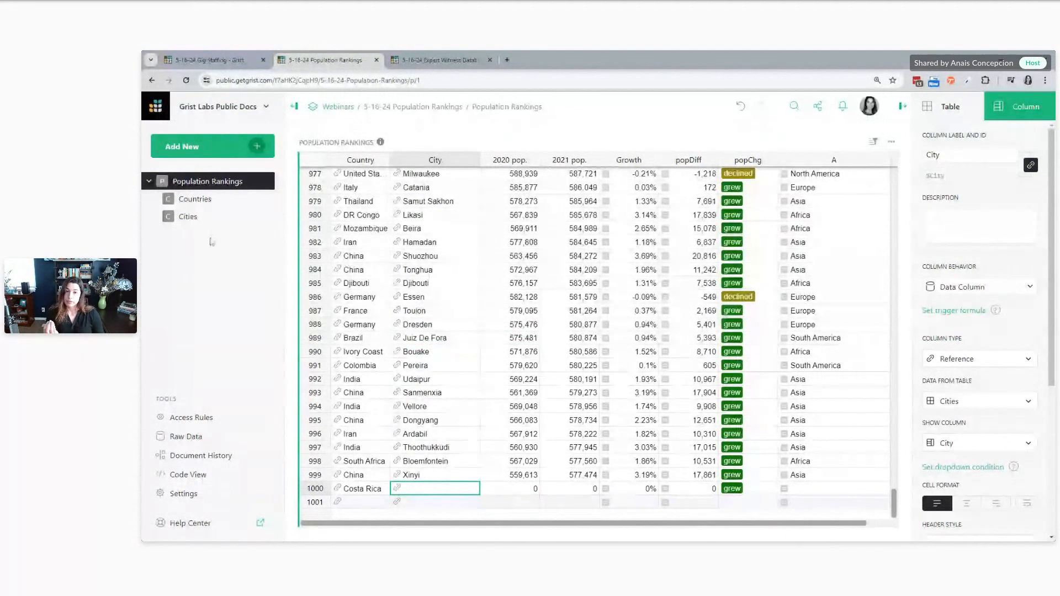
# Check the Country reference column in the Cities table and return to Population Rankings
pyautogui.click(196, 216)
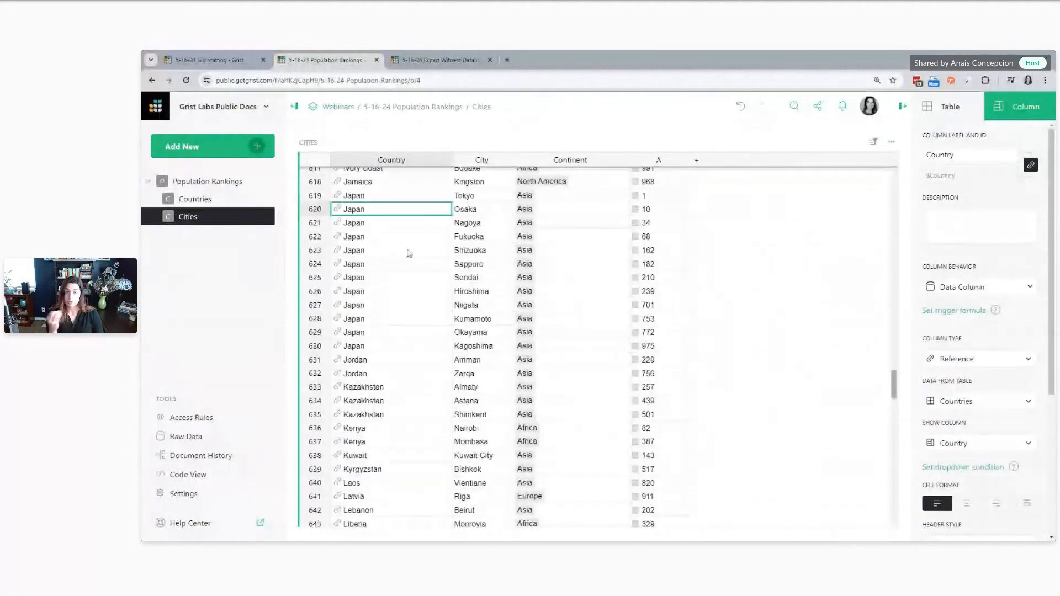
pyautogui.click(369, 251)
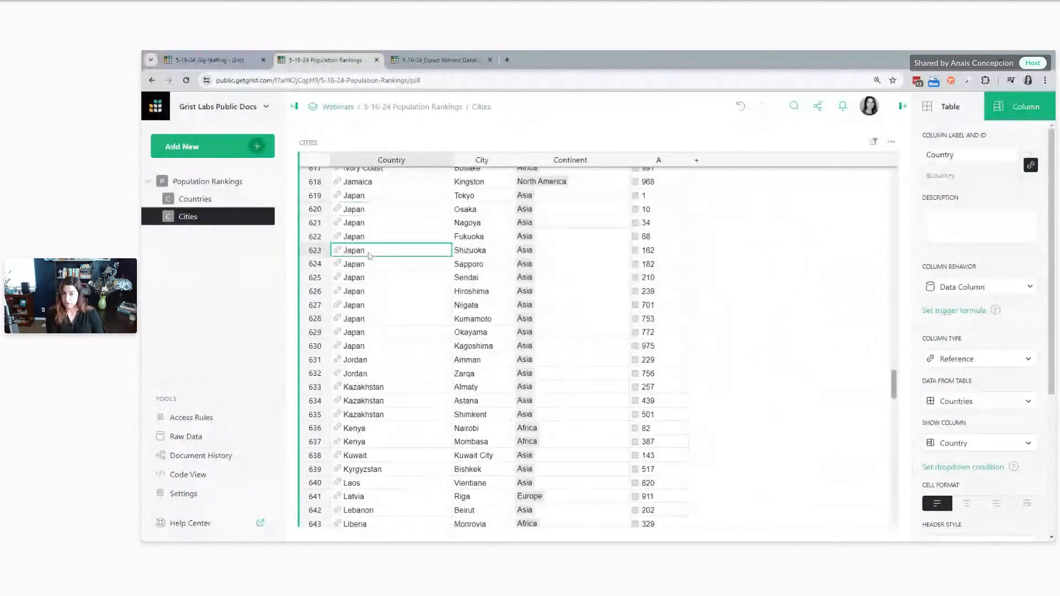
pyautogui.click(201, 189)
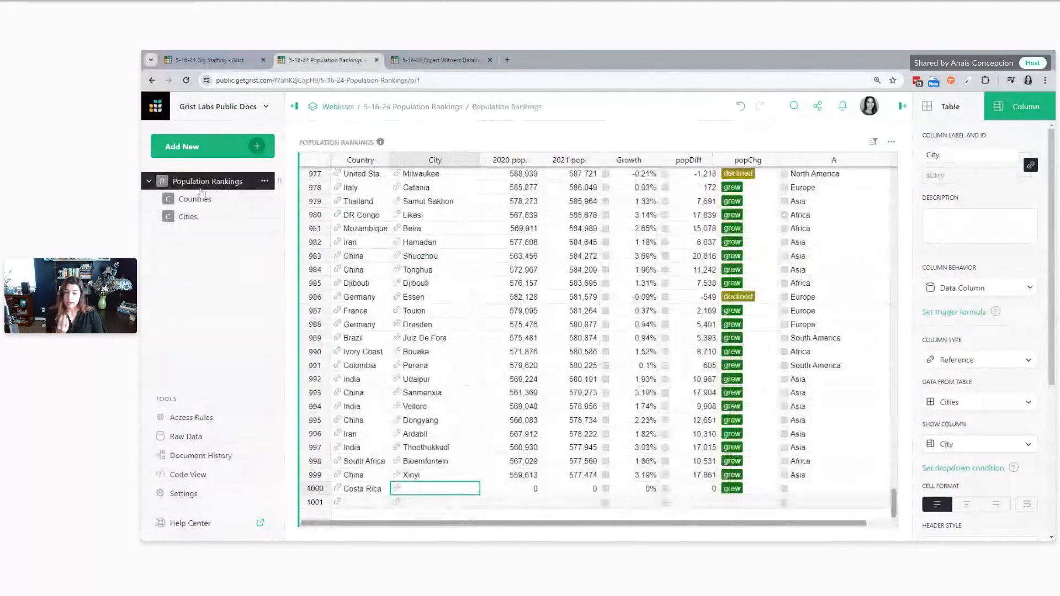
# Set the dropdown condition of the City column in Population Rankings to choice.Country == $Country
pyautogui.click(352, 492)
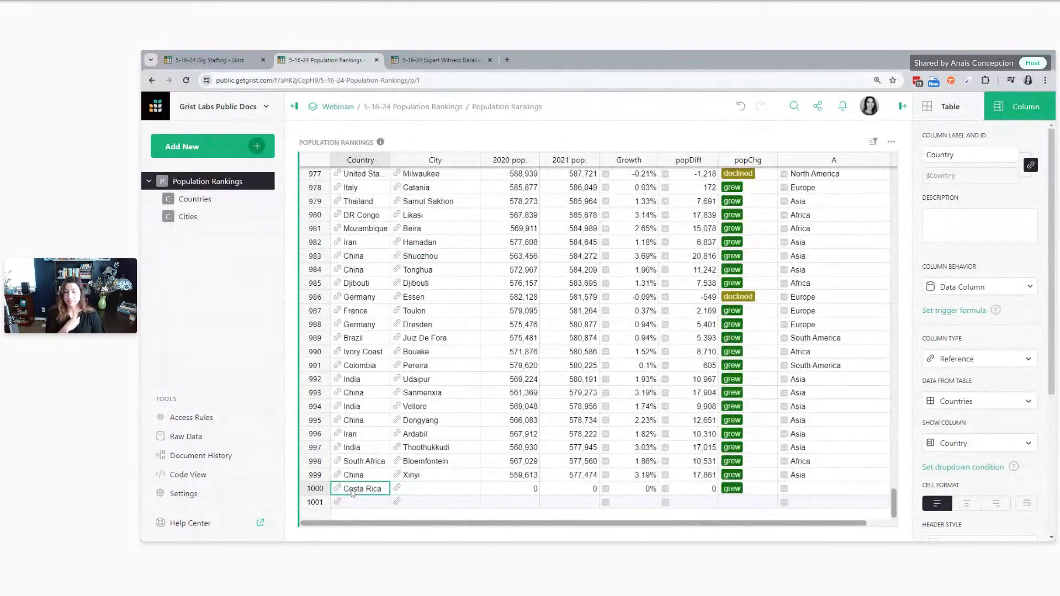
pyautogui.press('Right')
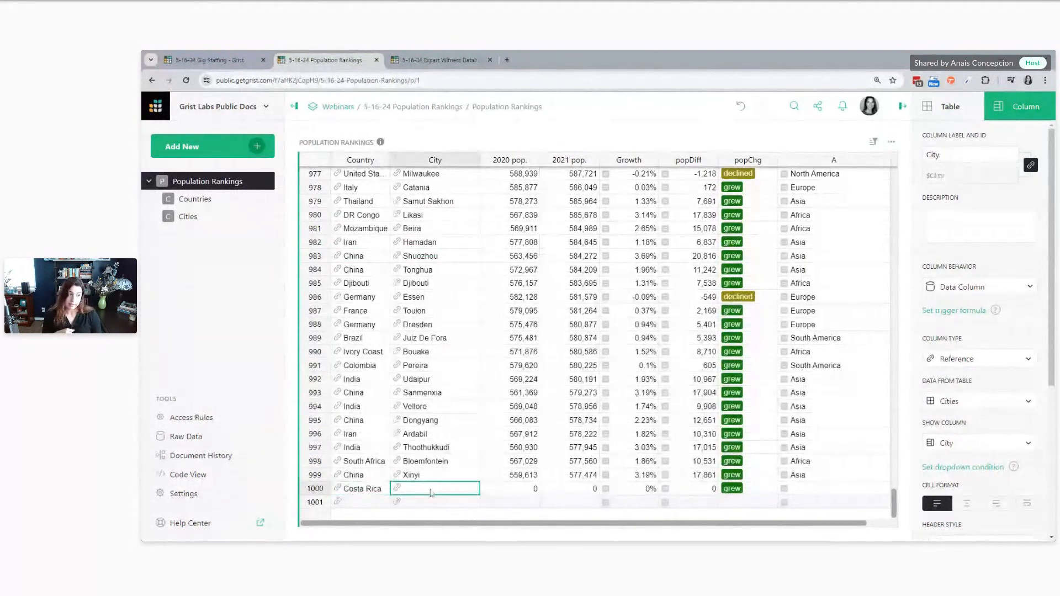
pyautogui.click(946, 468)
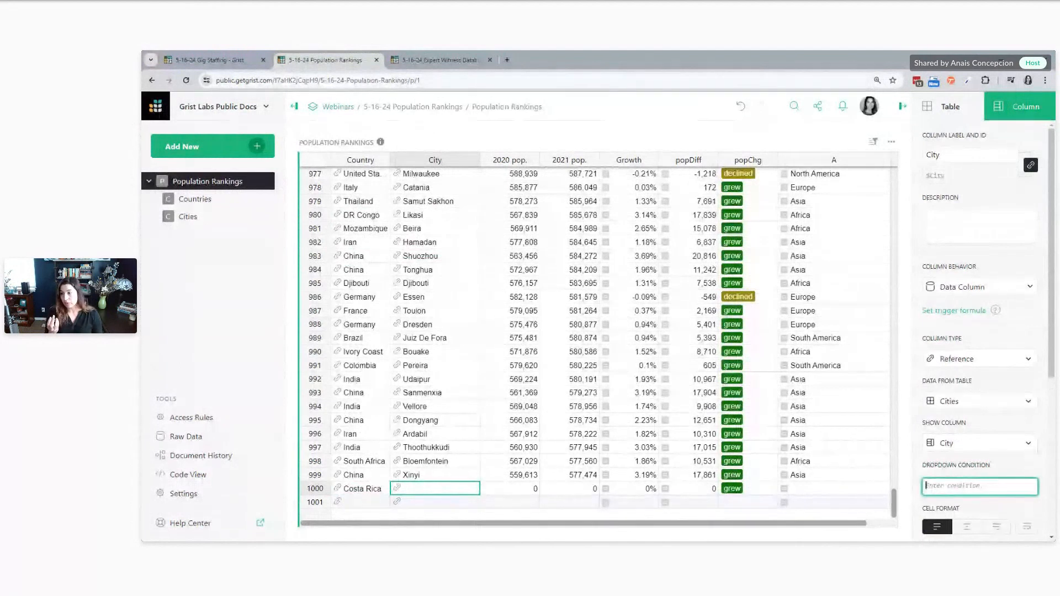
pyautogui.write('choice')
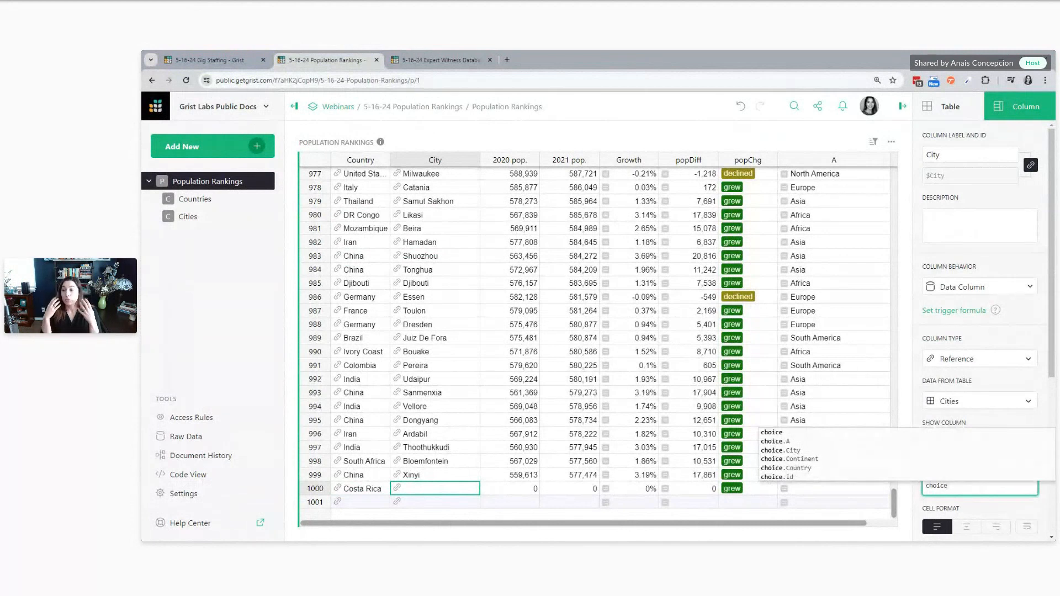
pyautogui.write('.')
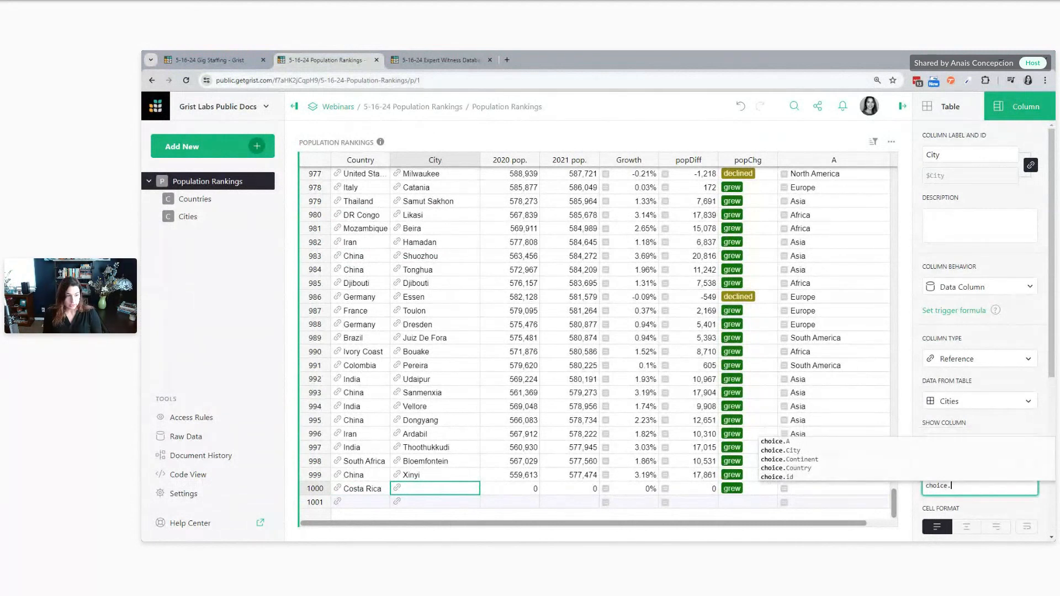
pyautogui.press('Down')
pyautogui.press('Down')
pyautogui.press('Down')
pyautogui.press('Down')
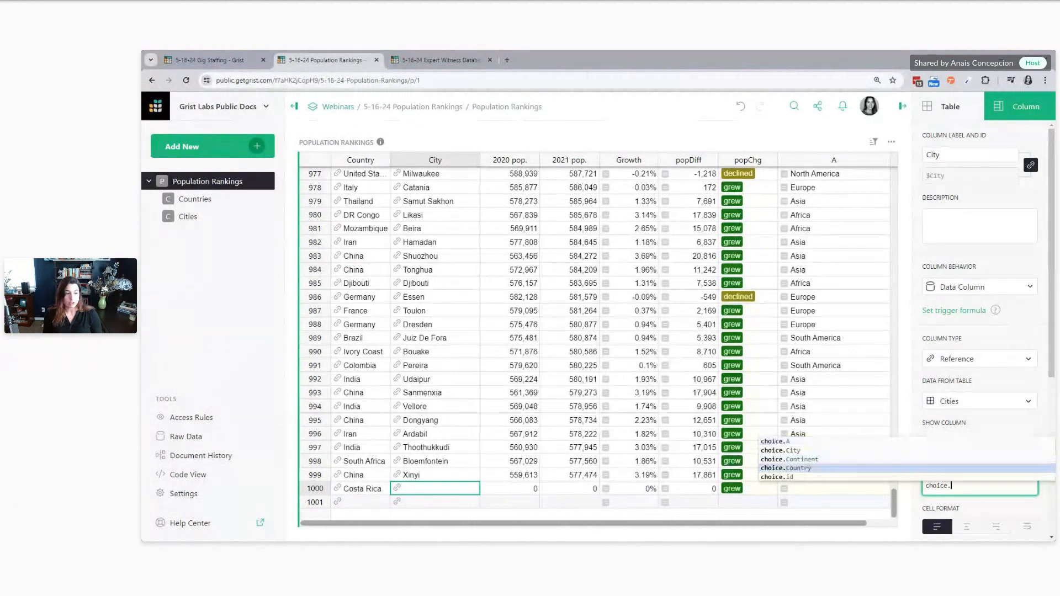
pyautogui.press('Return')
pyautogui.write('==')
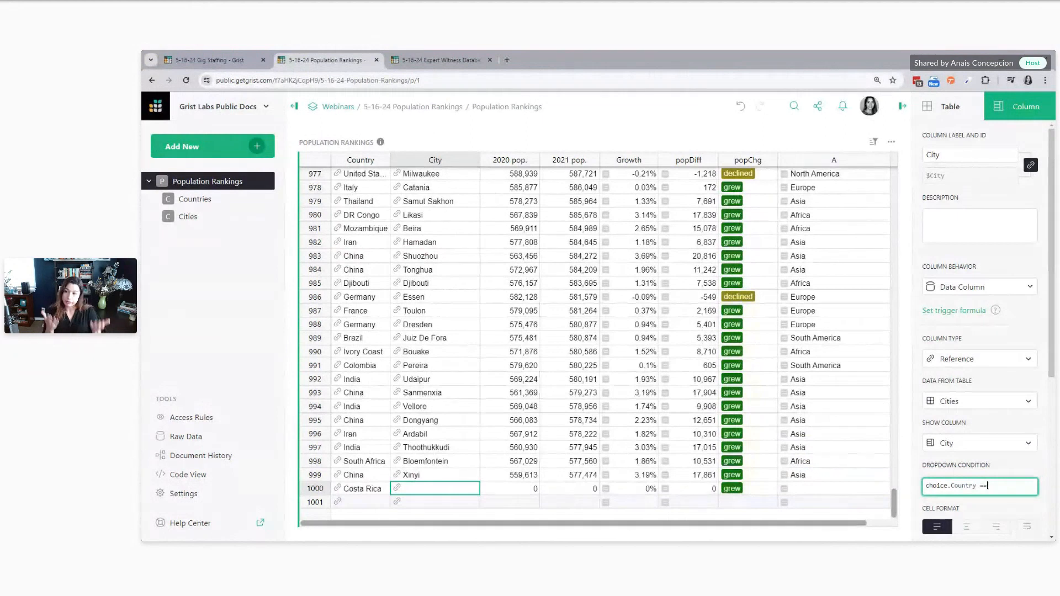
pyautogui.write('$')
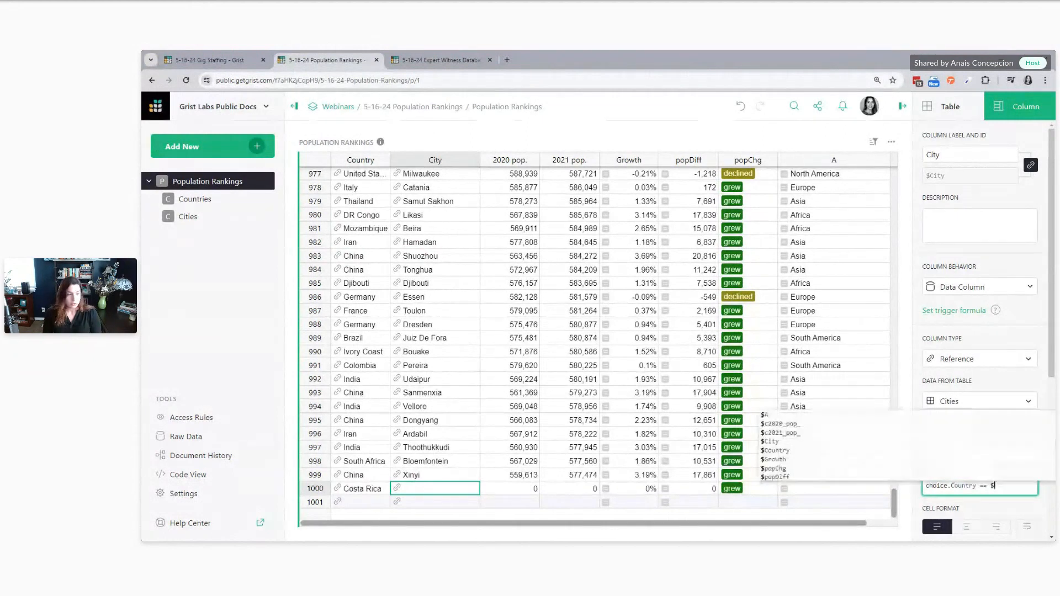
pyautogui.write('Coun')
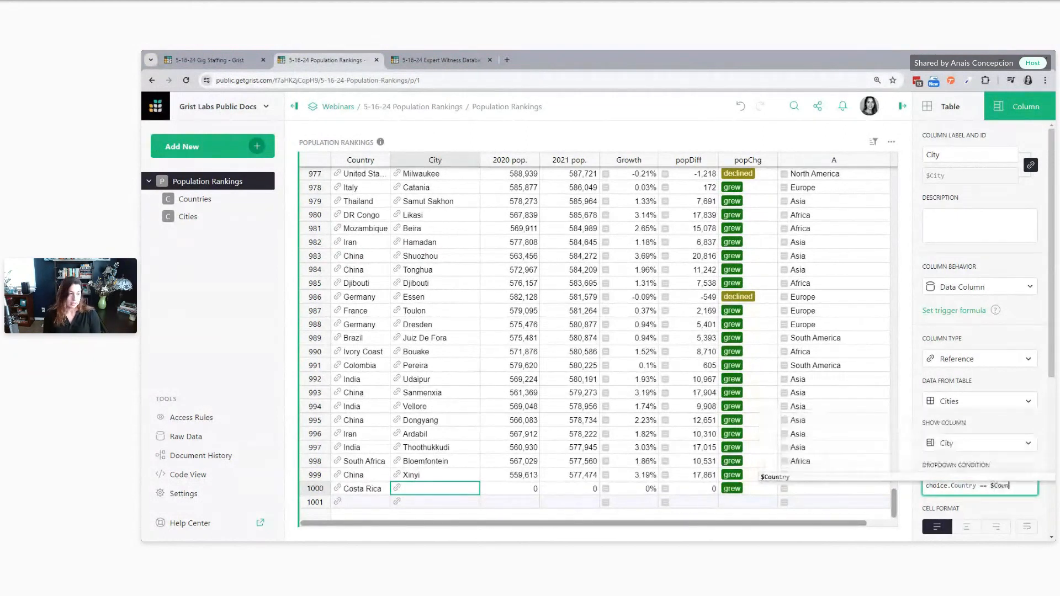
pyautogui.write('try')
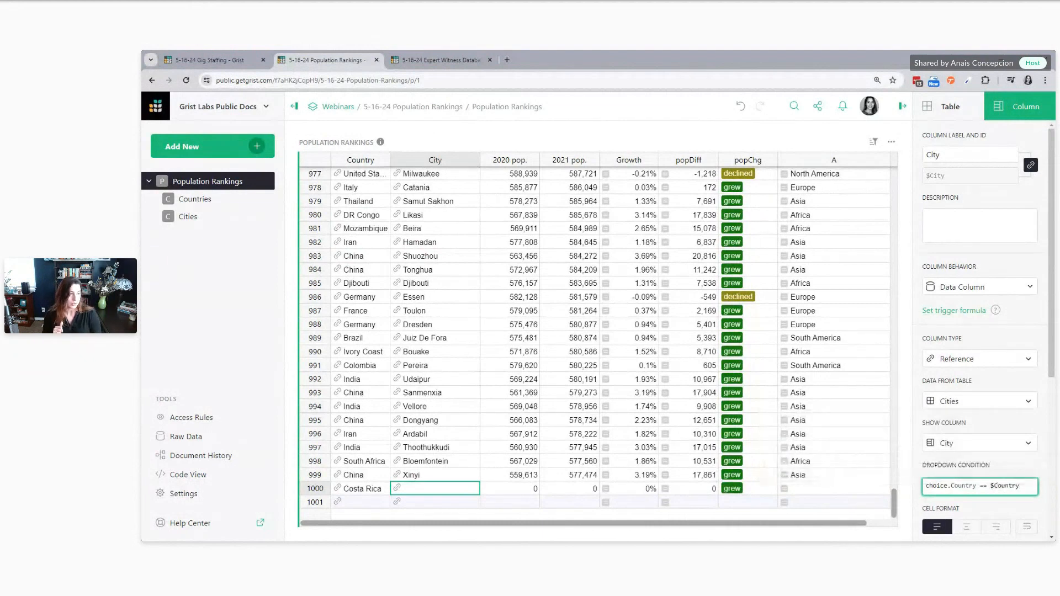
pyautogui.press('Return')
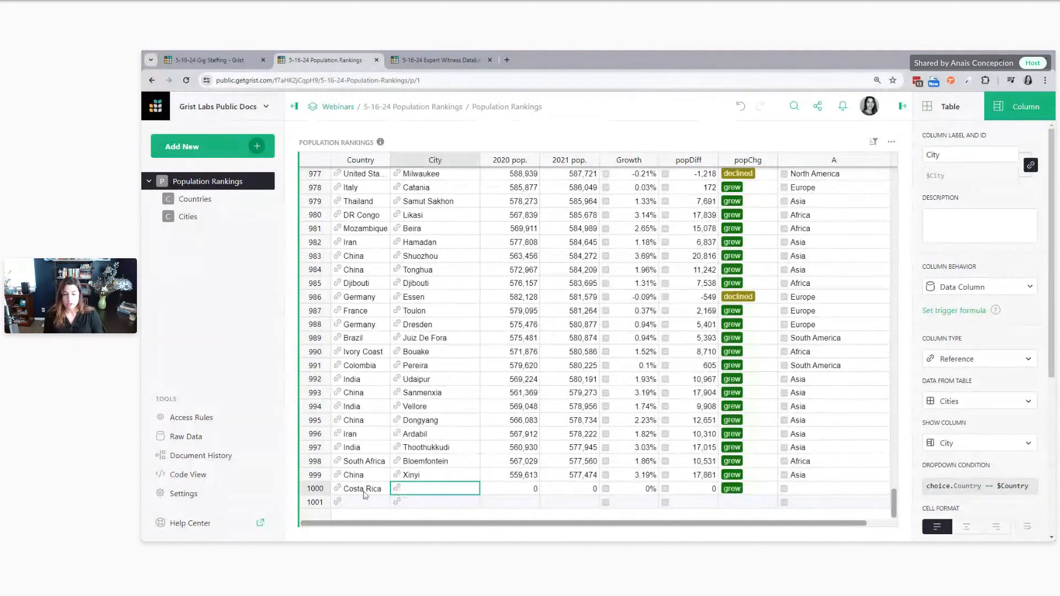
# Choose San Jose from the filtered City choices for the Costa Rica row
pyautogui.doubleClick(399, 491)
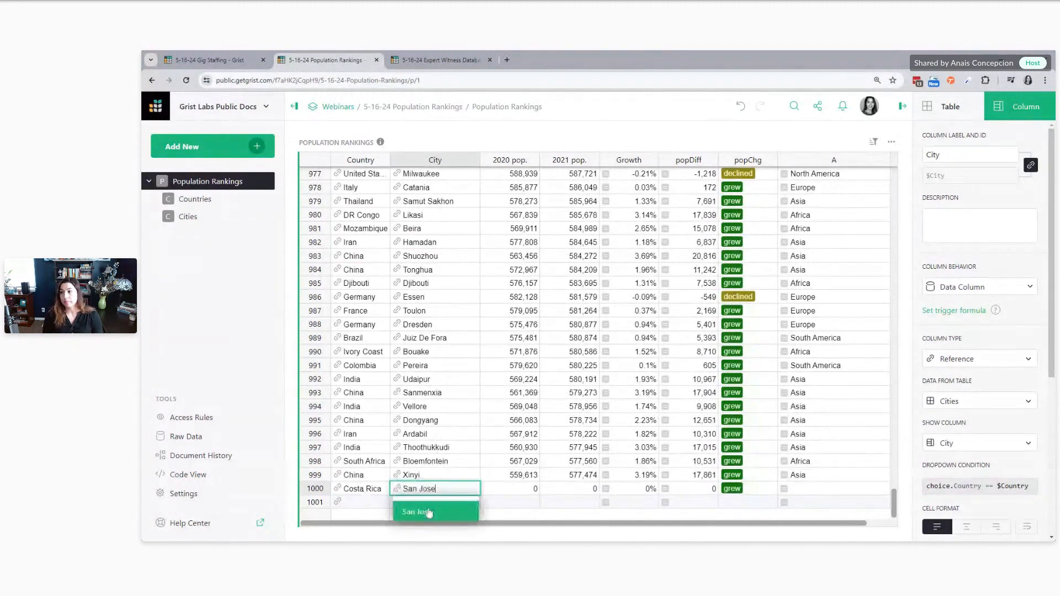
pyautogui.press('Escape')
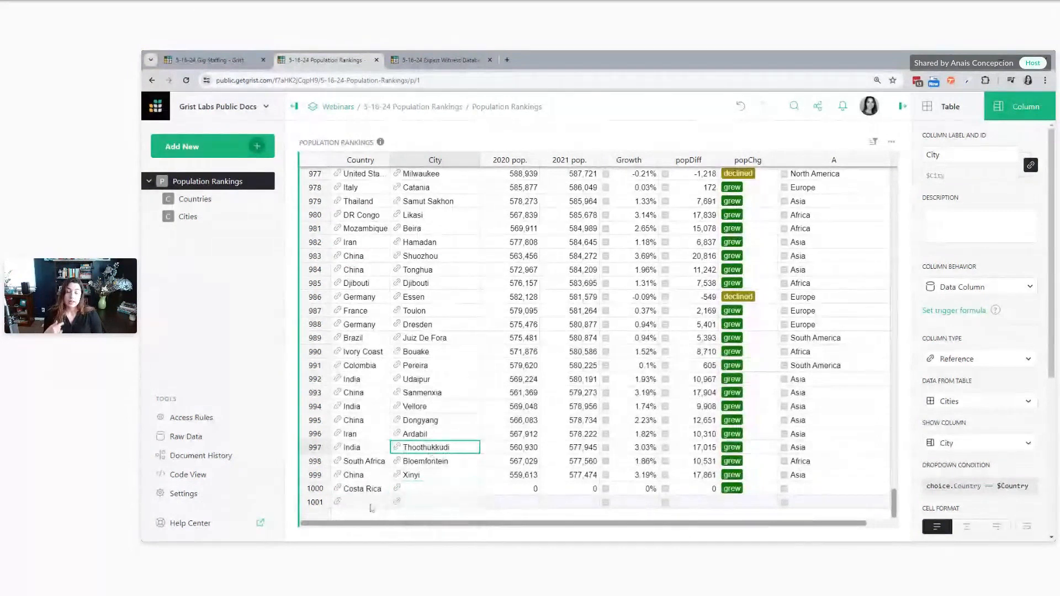
pyautogui.click(352, 503)
pyautogui.doubleClick(353, 505)
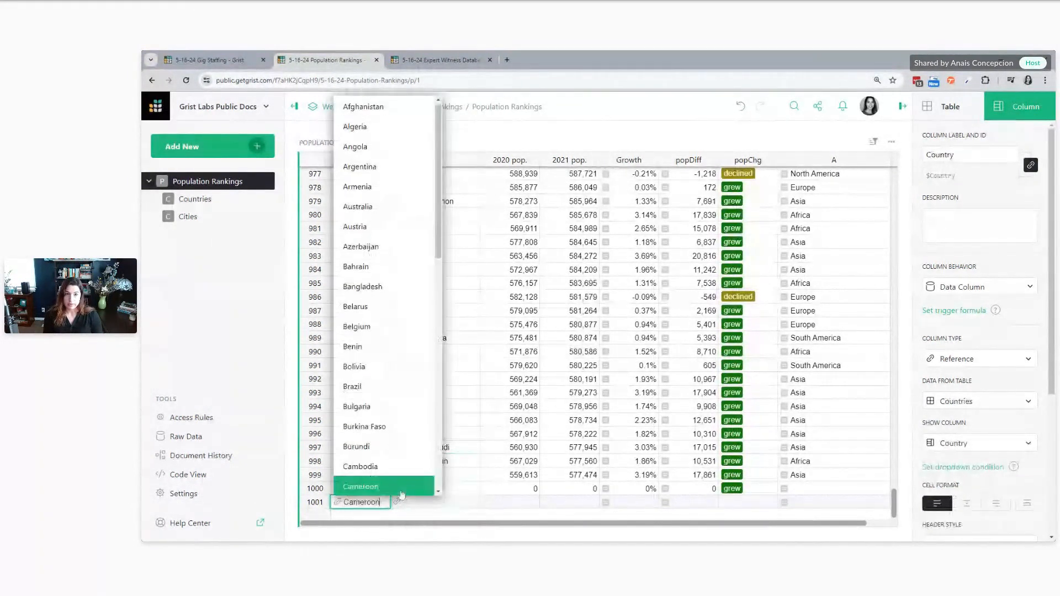
pyautogui.click(467, 491)
pyautogui.doubleClick(429, 490)
pyautogui.click(419, 509)
# Add a new row at the end of Population Rankings with United States as its country
pyautogui.click(368, 506)
pyautogui.doubleClick(368, 505)
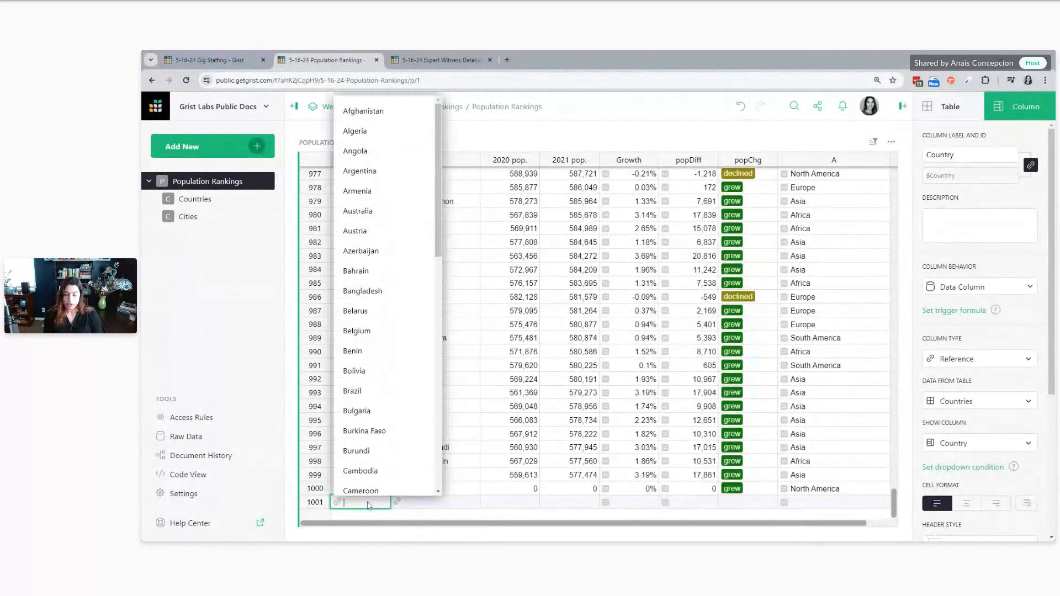
pyautogui.write('unit')
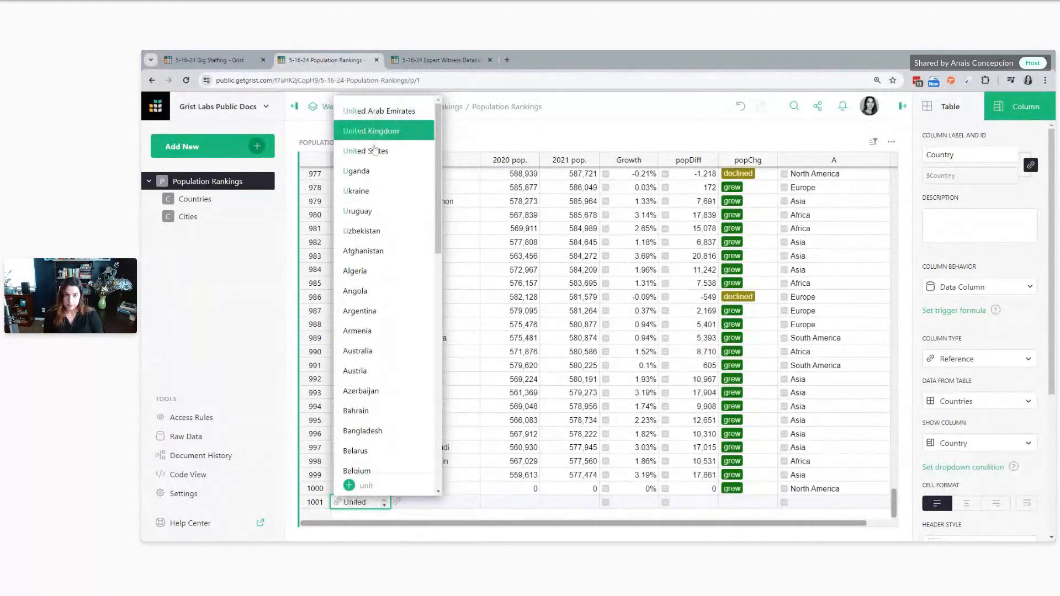
pyautogui.click(375, 151)
pyautogui.scroll(-2, 400, 452)
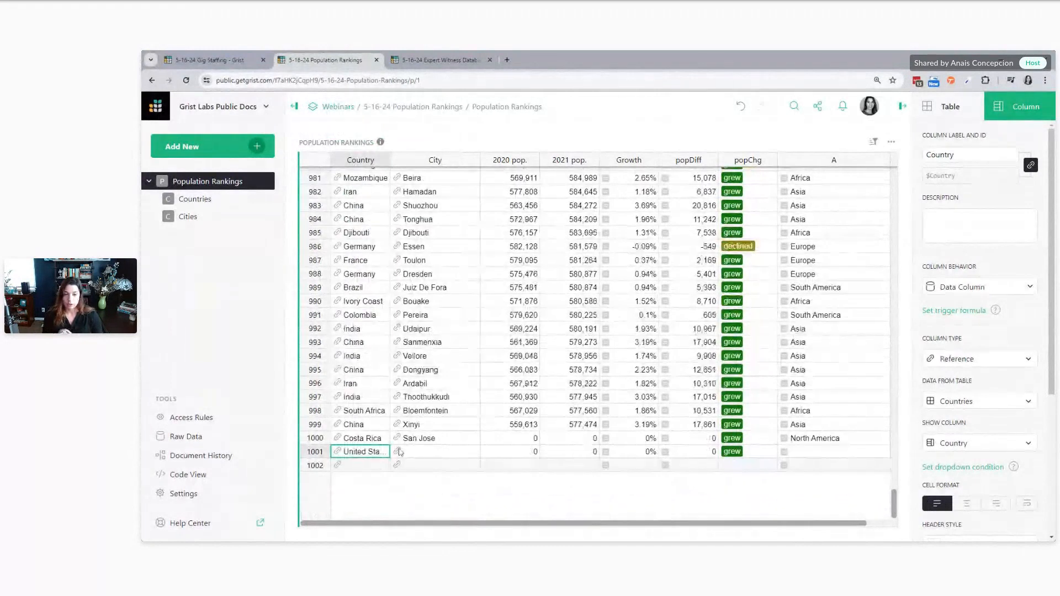
pyautogui.press('Return')
pyautogui.click(446, 491)
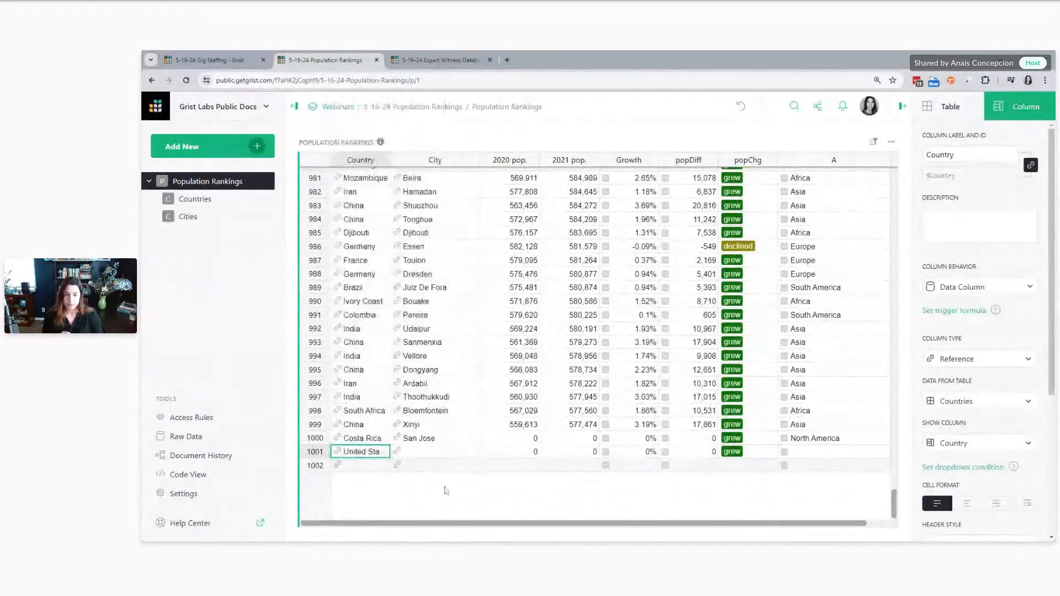
# Browse the filtered City choices for the new United States row and choose San Jose
pyautogui.click(430, 453)
pyautogui.press('Return')
pyautogui.scroll(-1, 452, 161)
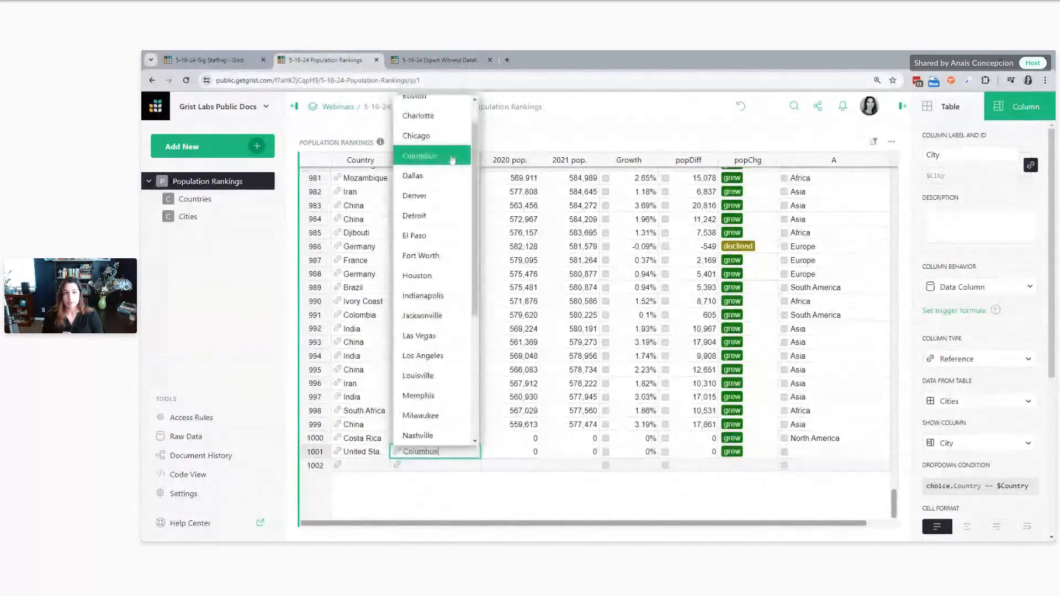
pyautogui.scroll(-4, 435, 298)
pyautogui.scroll(4, 435, 300)
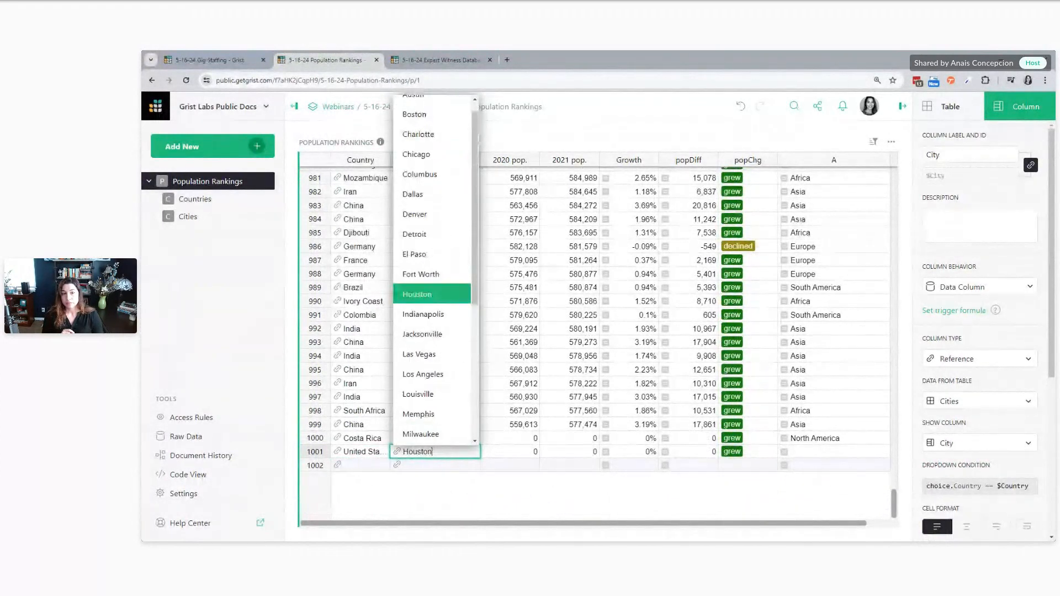
pyautogui.scroll(-5, 436, 303)
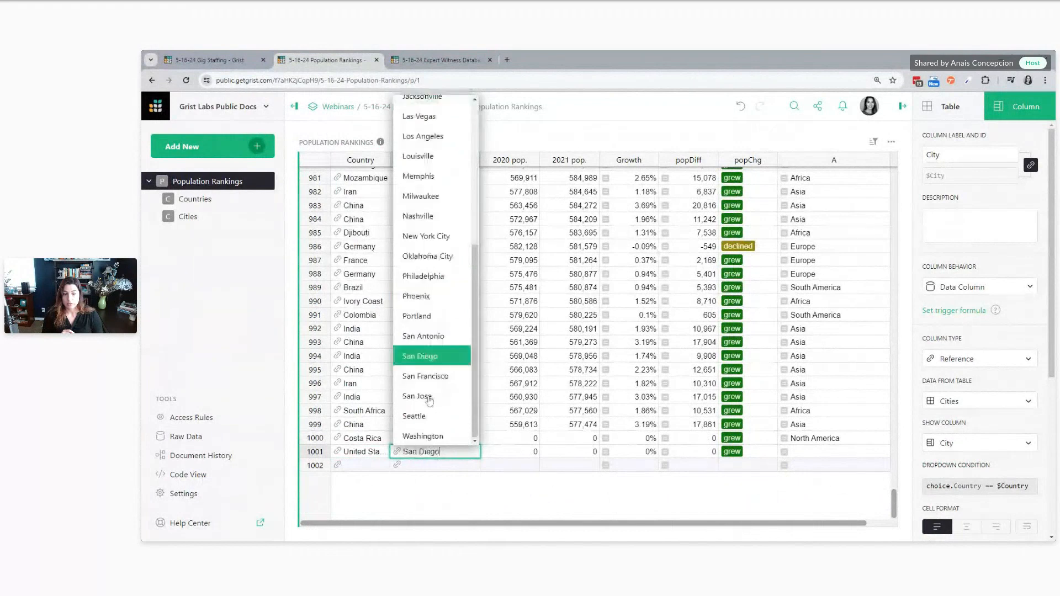
pyautogui.click(436, 409)
# Switch the City reference column to show the Row ID to compare the two San Jose entries
pyautogui.click(457, 441)
pyautogui.click(458, 454)
pyautogui.click(456, 440)
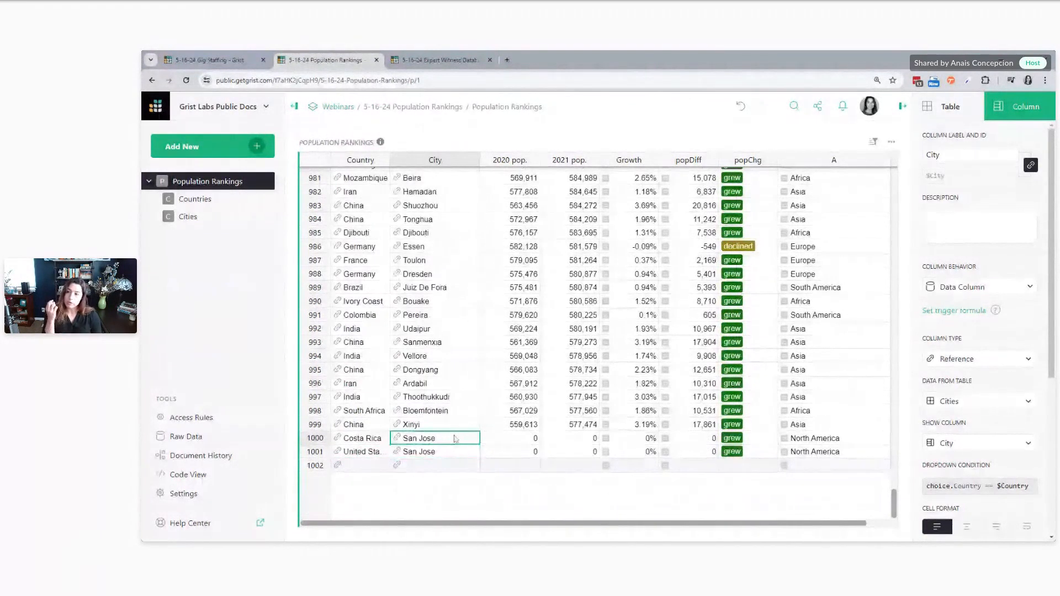
pyautogui.click(967, 444)
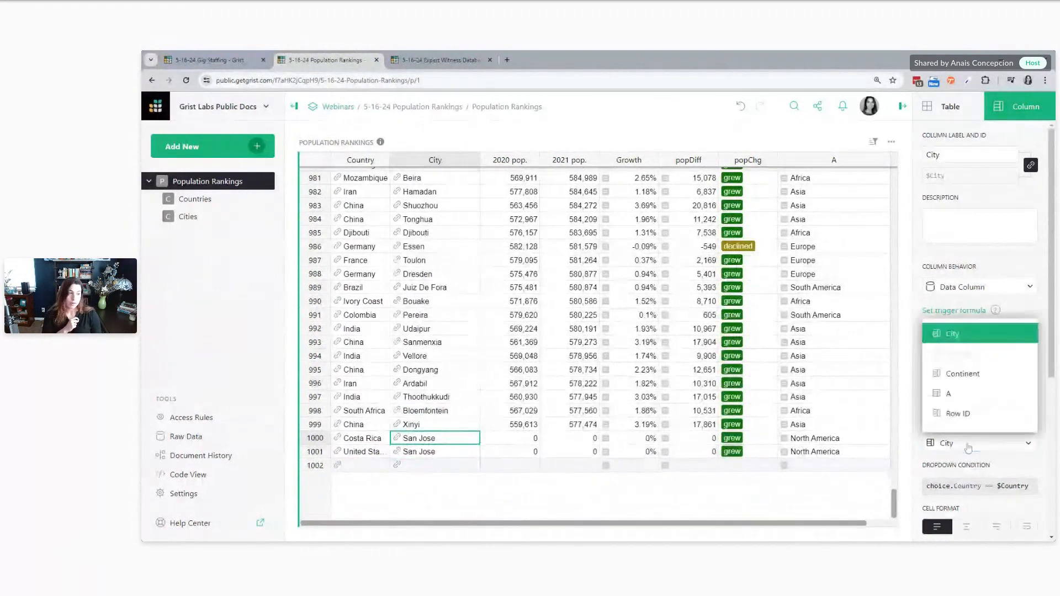
pyautogui.click(956, 420)
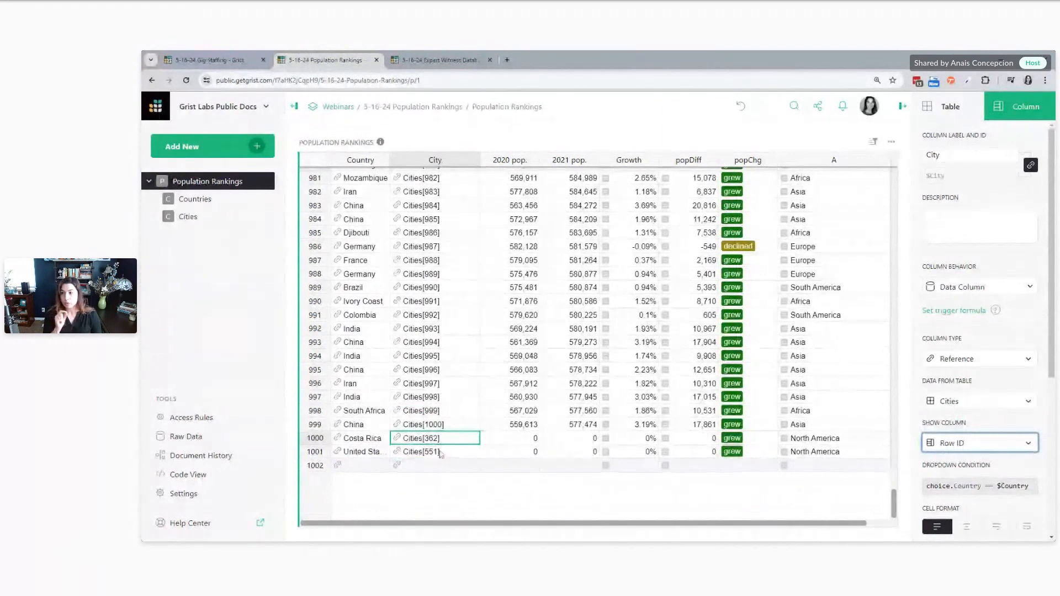
# Filter the Cities table by column A to the record with ID 362
pyautogui.click(188, 216)
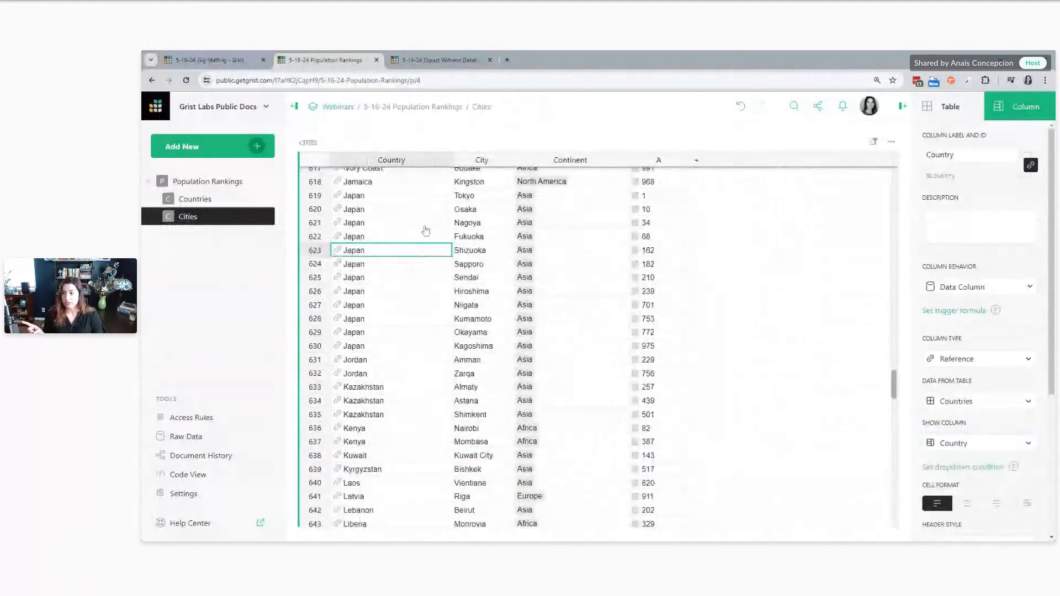
pyautogui.click(655, 160)
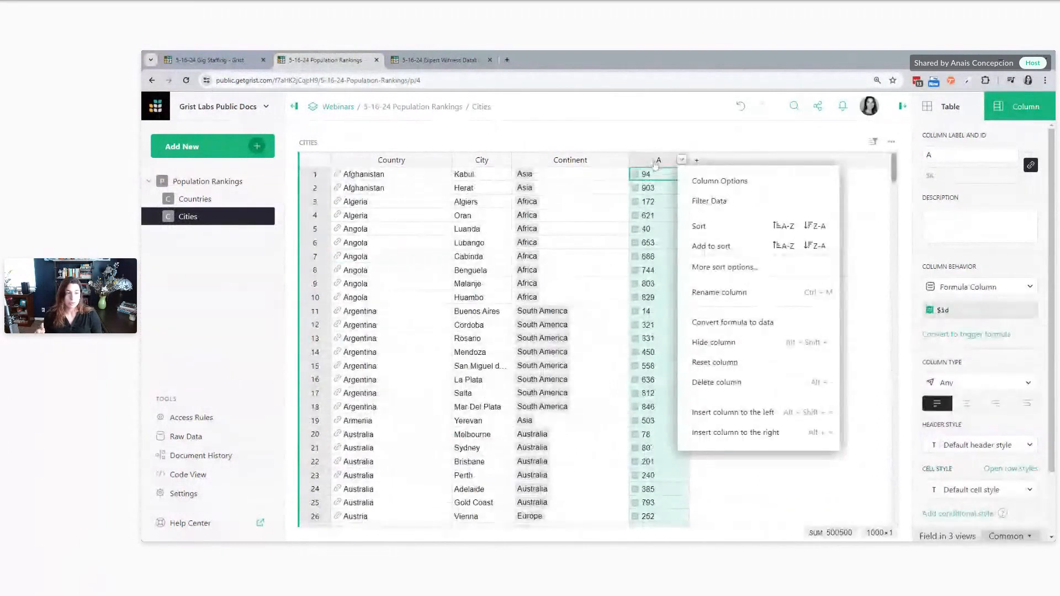
pyautogui.click(707, 200)
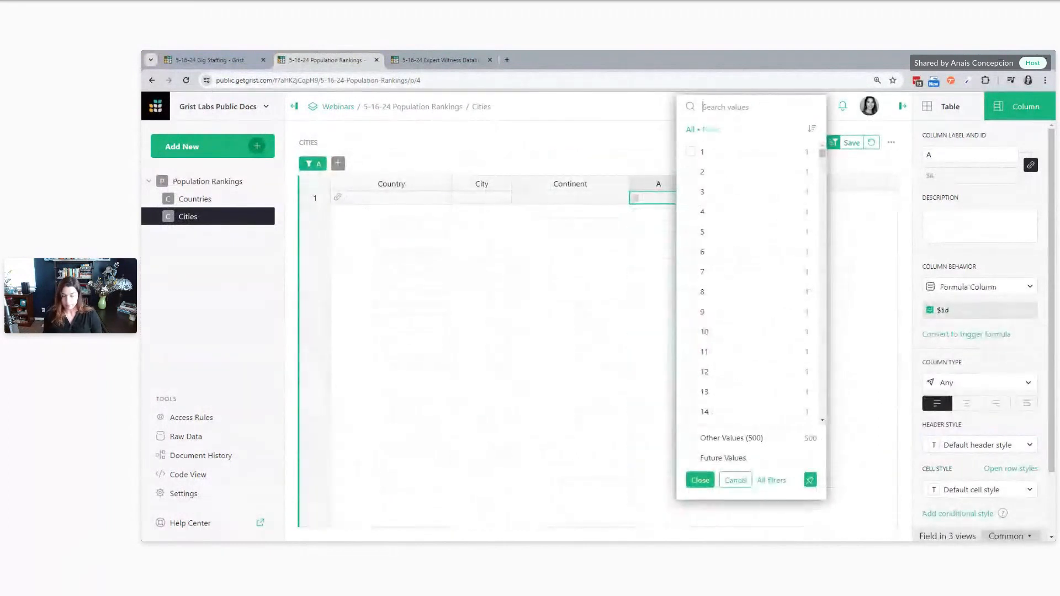
pyautogui.write('362')
pyautogui.click(690, 151)
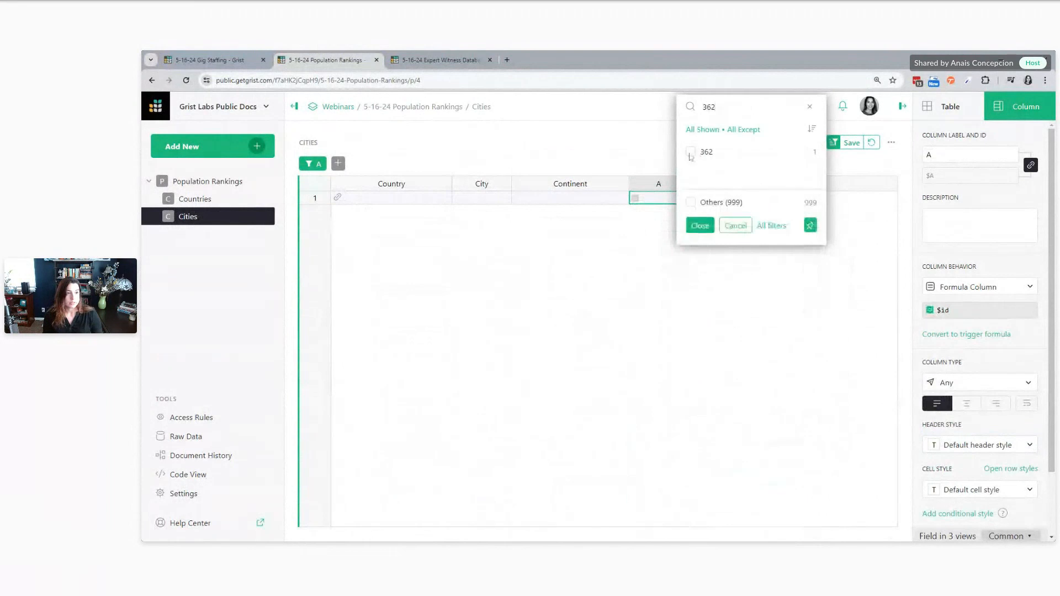
# Include ID 551 in the column A filter to compare both San Jose records, and discard the filter
pyautogui.click(719, 113)
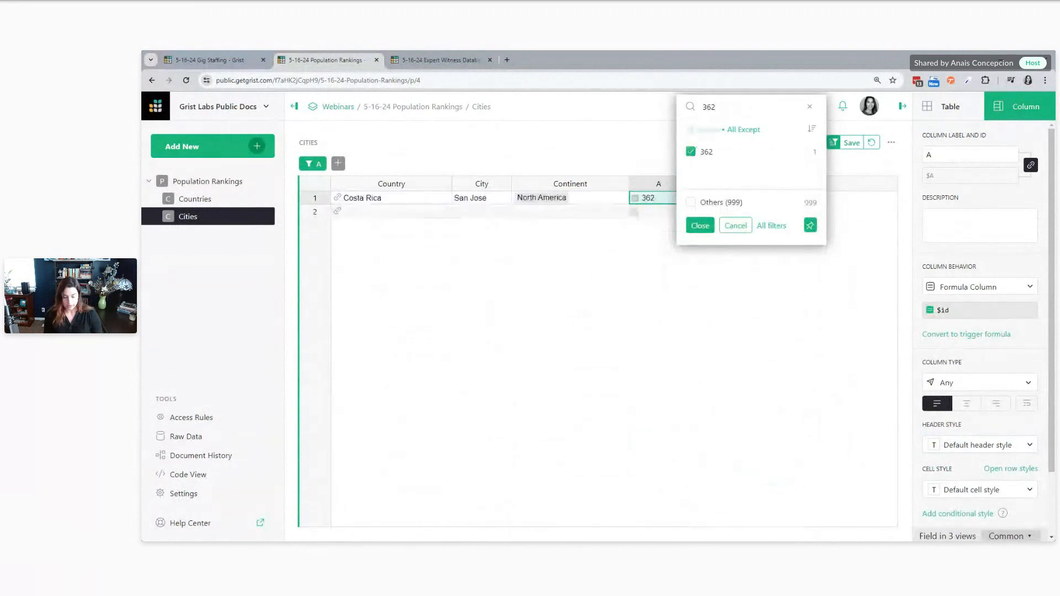
pyautogui.press('BackSpace')
pyautogui.press('BackSpace')
pyautogui.press('BackSpace')
pyautogui.write('551')
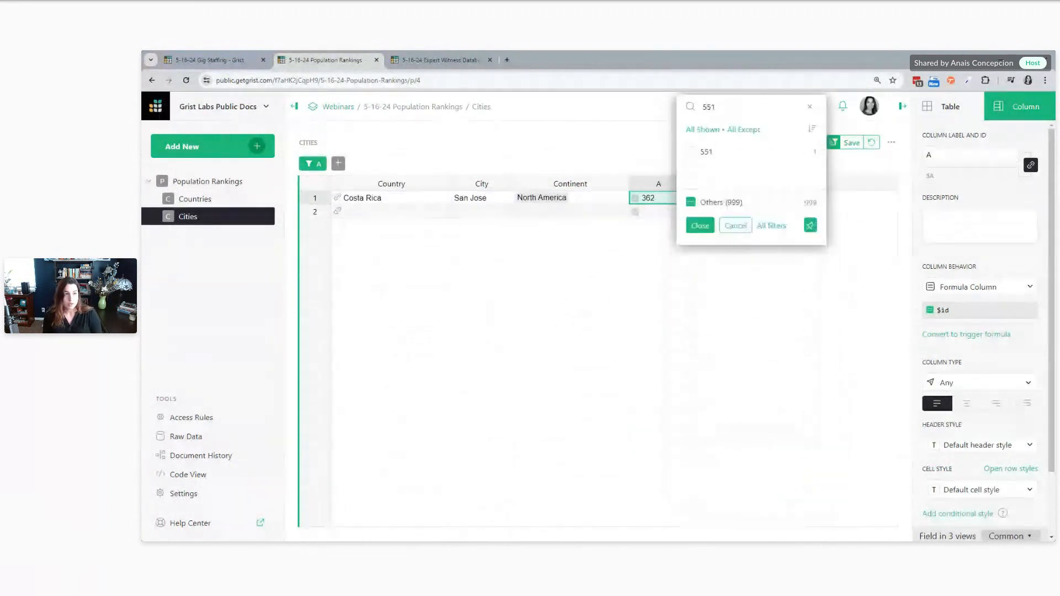
pyautogui.click(691, 153)
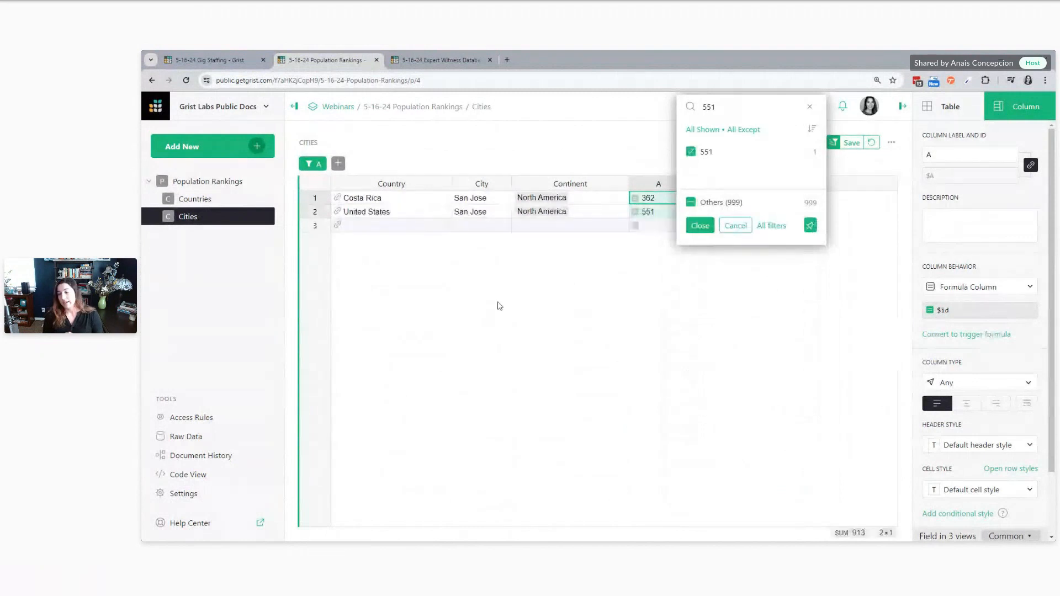
pyautogui.click(498, 305)
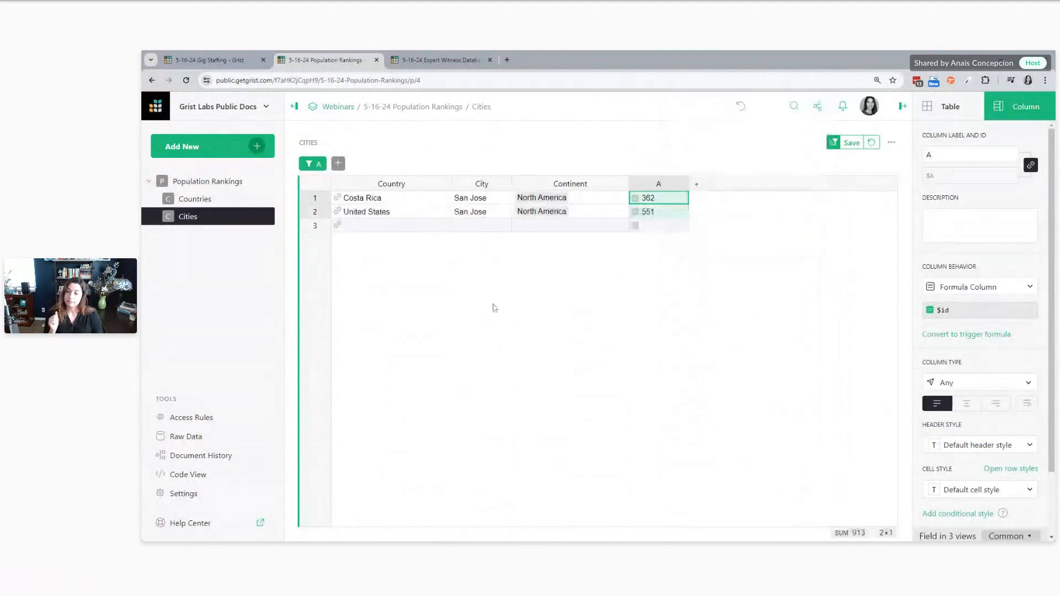
pyautogui.click(871, 142)
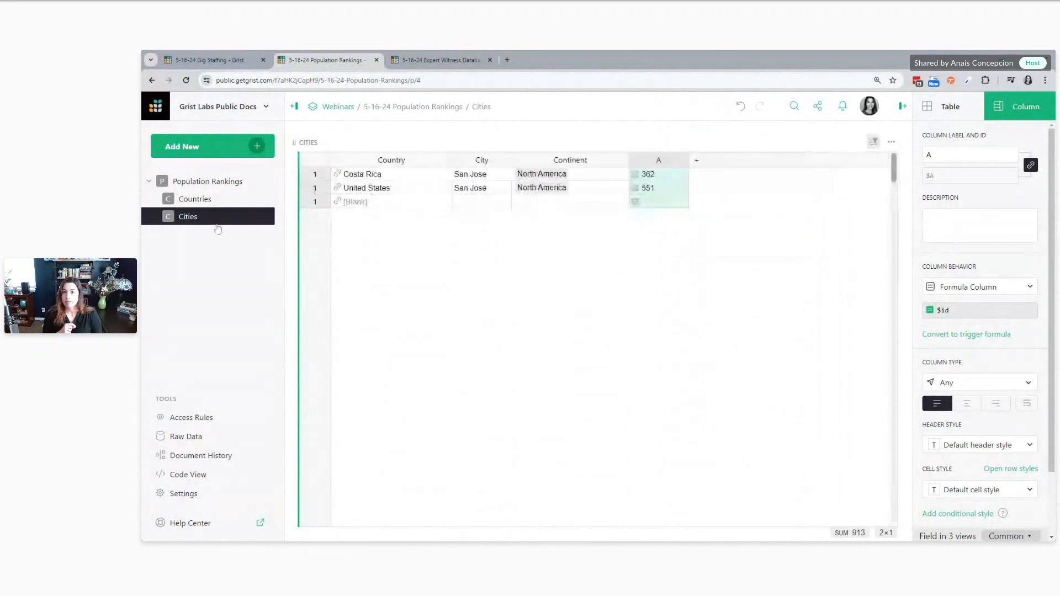
# Return to Population Rankings and set the City reference column to show the City name
pyautogui.click(209, 183)
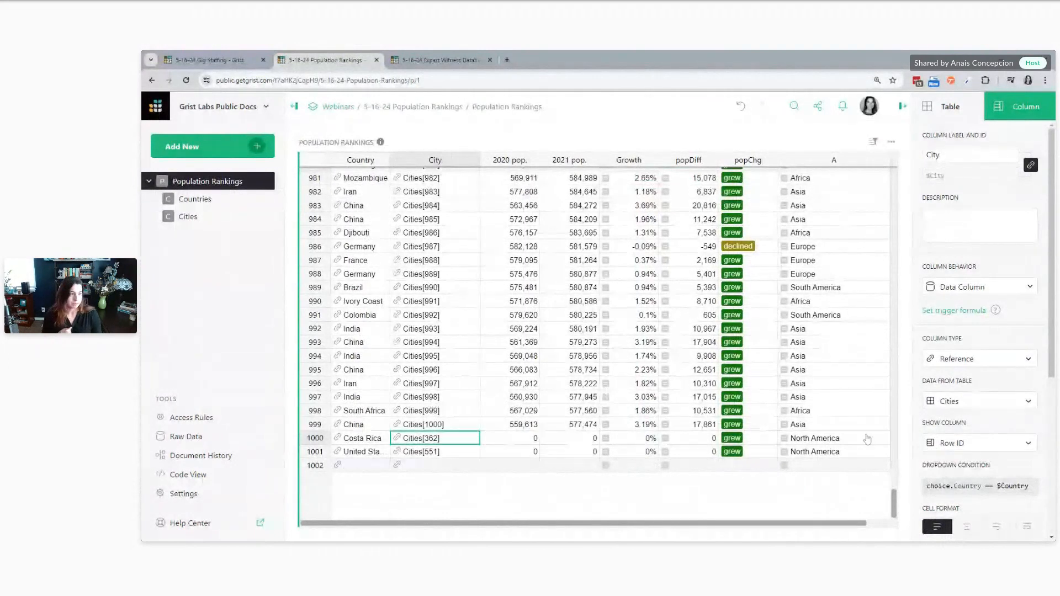
pyautogui.click(984, 444)
pyautogui.click(958, 339)
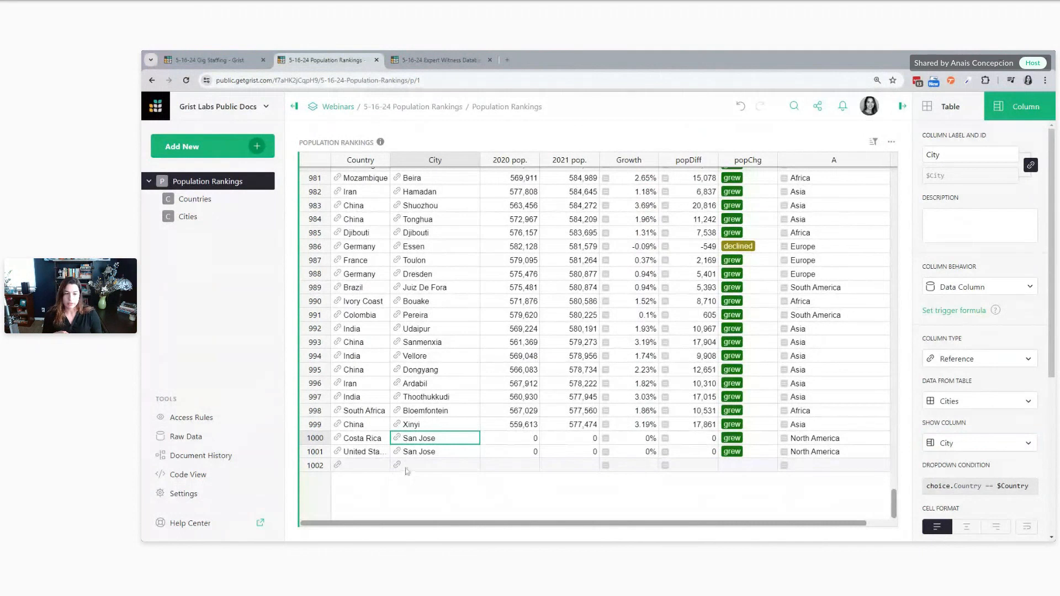
# Check the City choices offered in the new empty row of Population Rankings that has no country
pyautogui.click(490, 468)
pyautogui.doubleClick(406, 469)
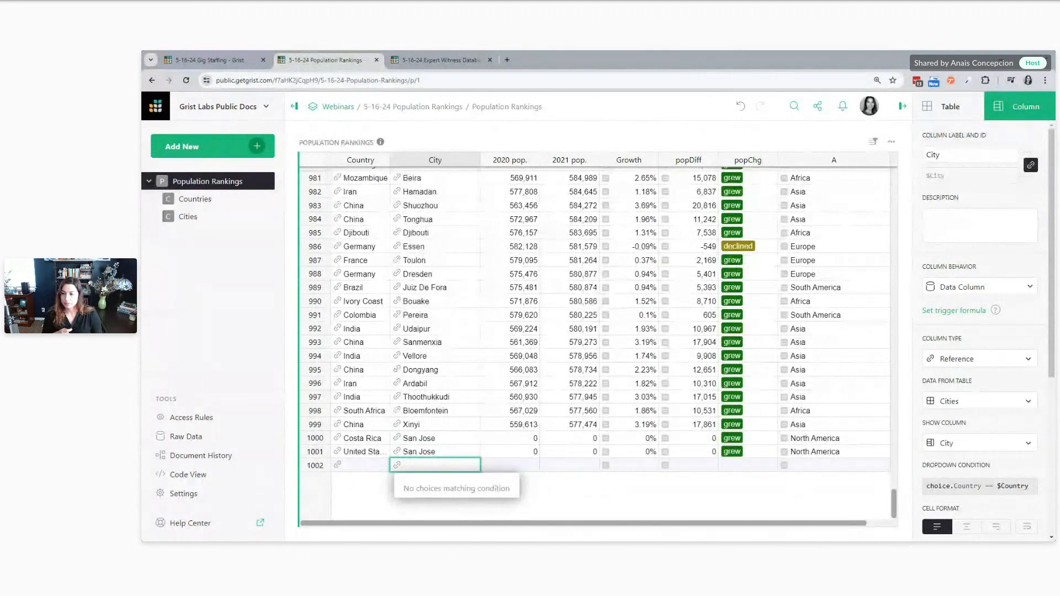
pyautogui.click(585, 501)
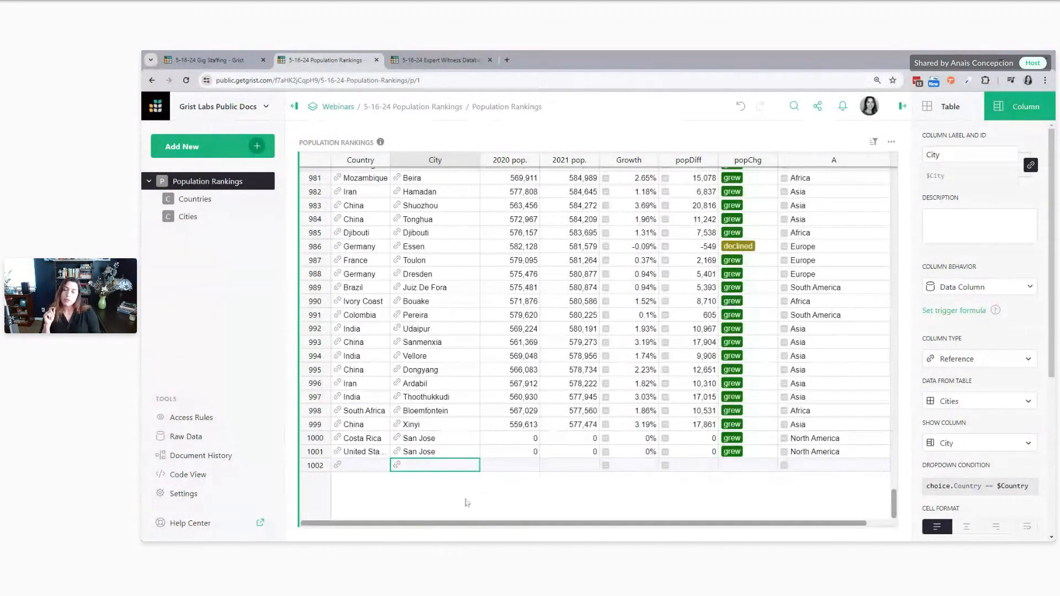
pyautogui.doubleClick(422, 467)
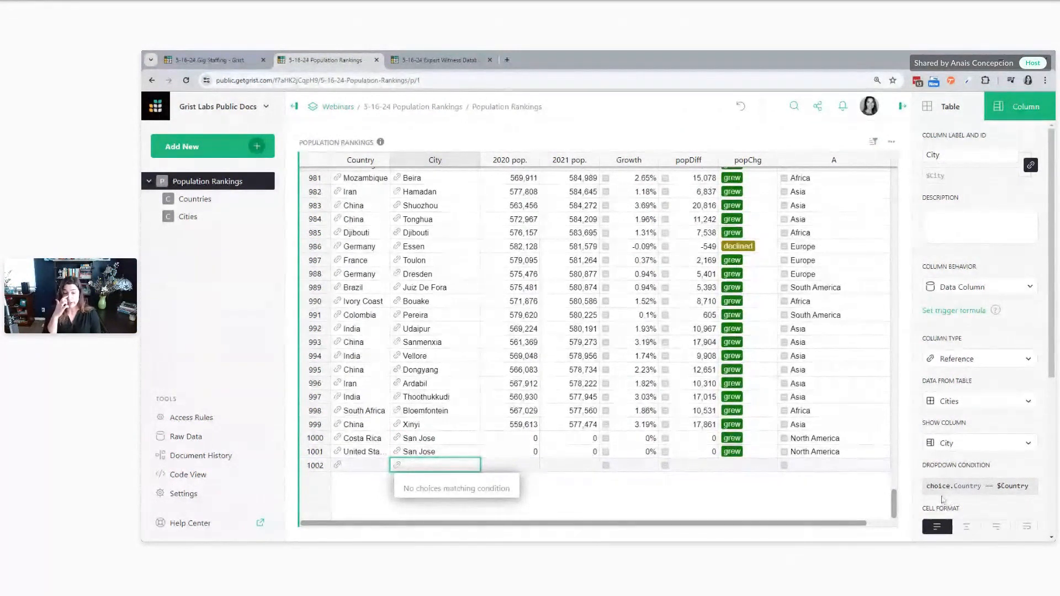
pyautogui.press('Escape')
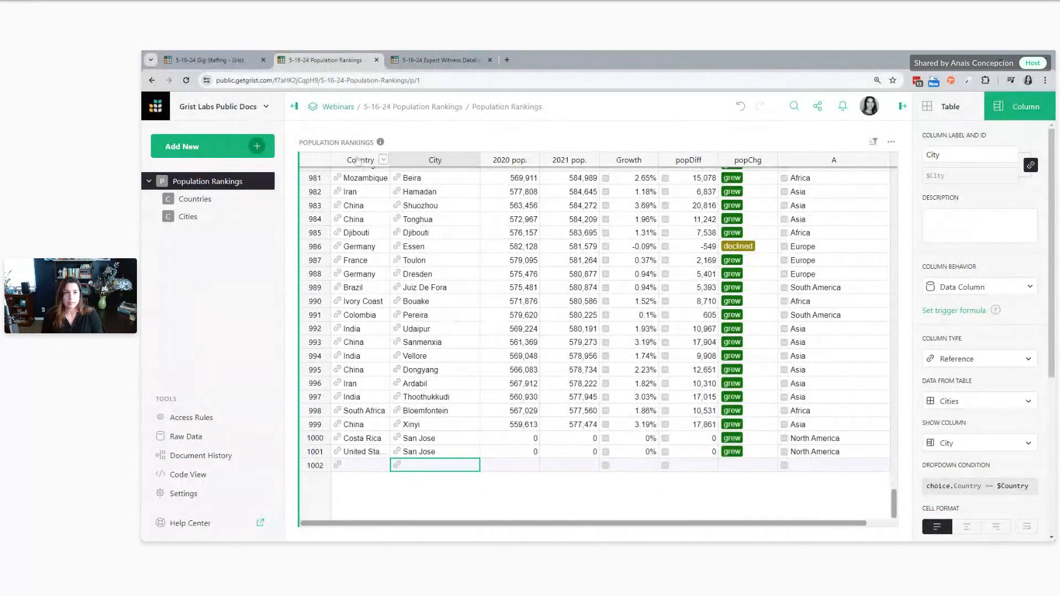
# Turn on public access to the document with the Viewer role, and select the document's web address
pyautogui.click(817, 108)
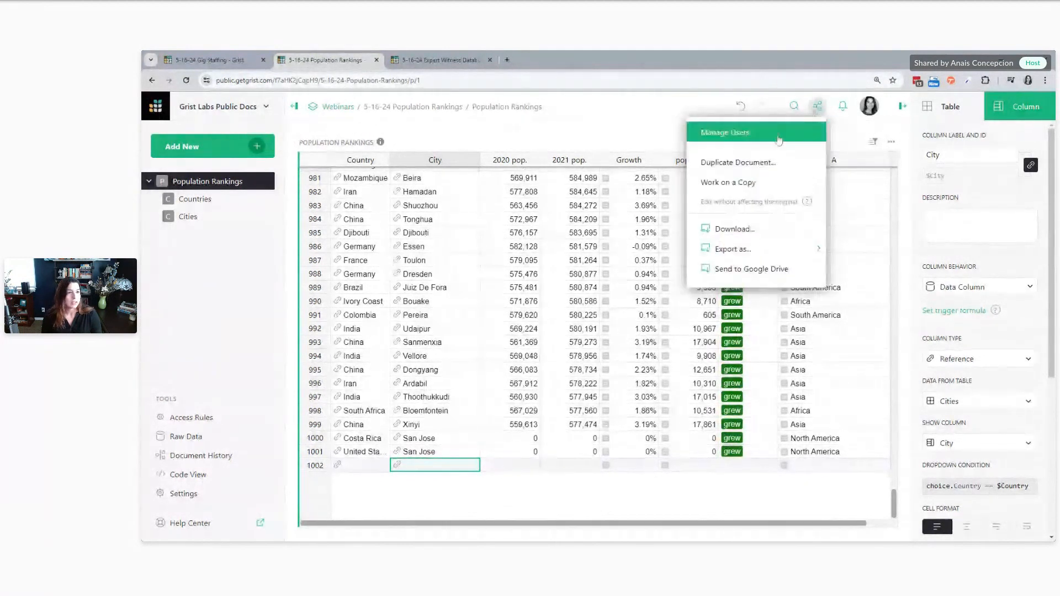
pyautogui.click(773, 138)
pyautogui.click(727, 268)
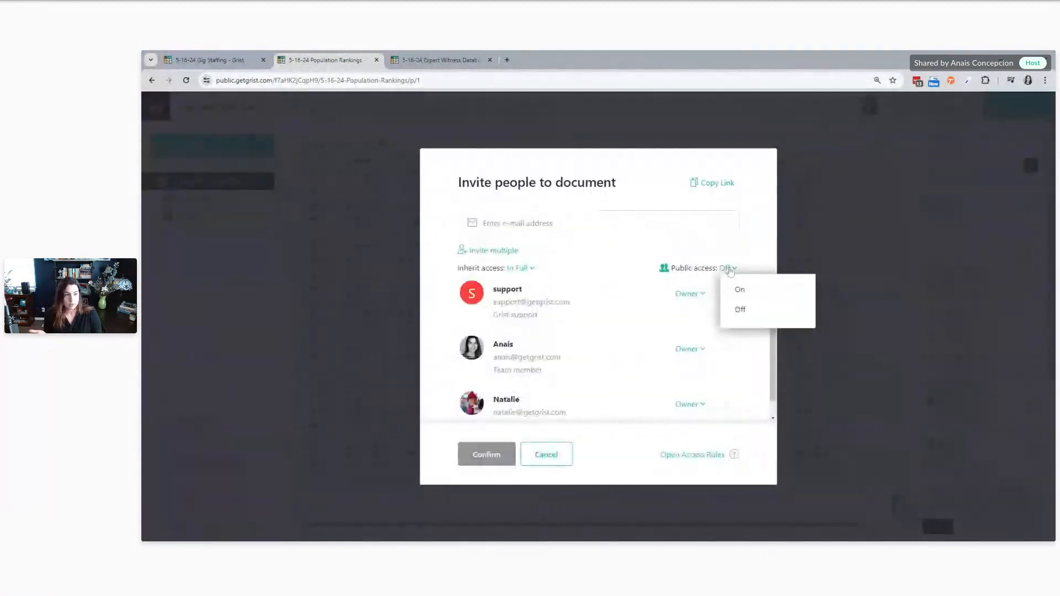
pyautogui.click(737, 290)
pyautogui.click(690, 294)
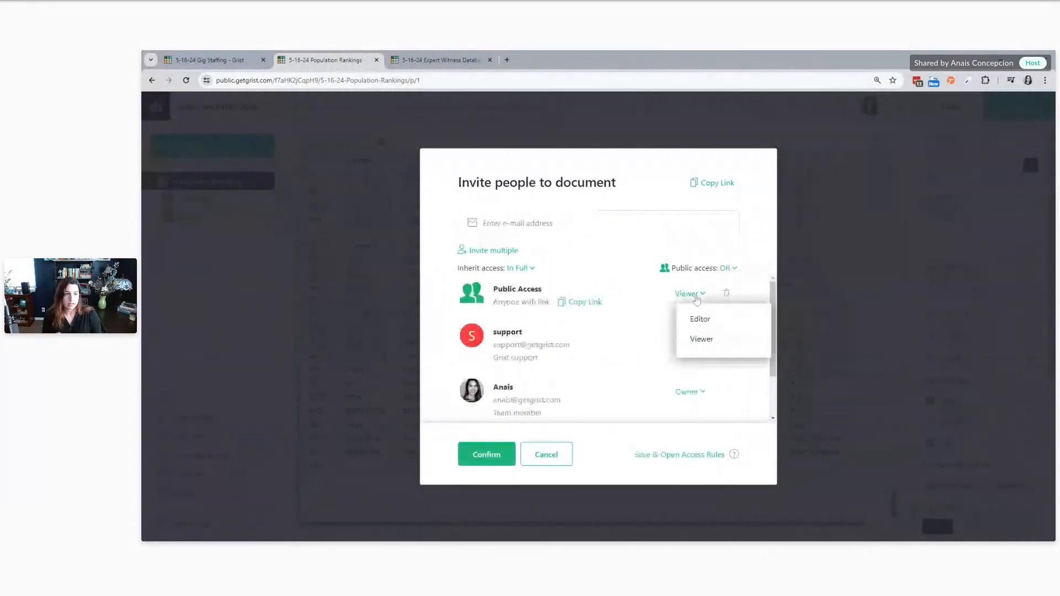
pyautogui.click(698, 337)
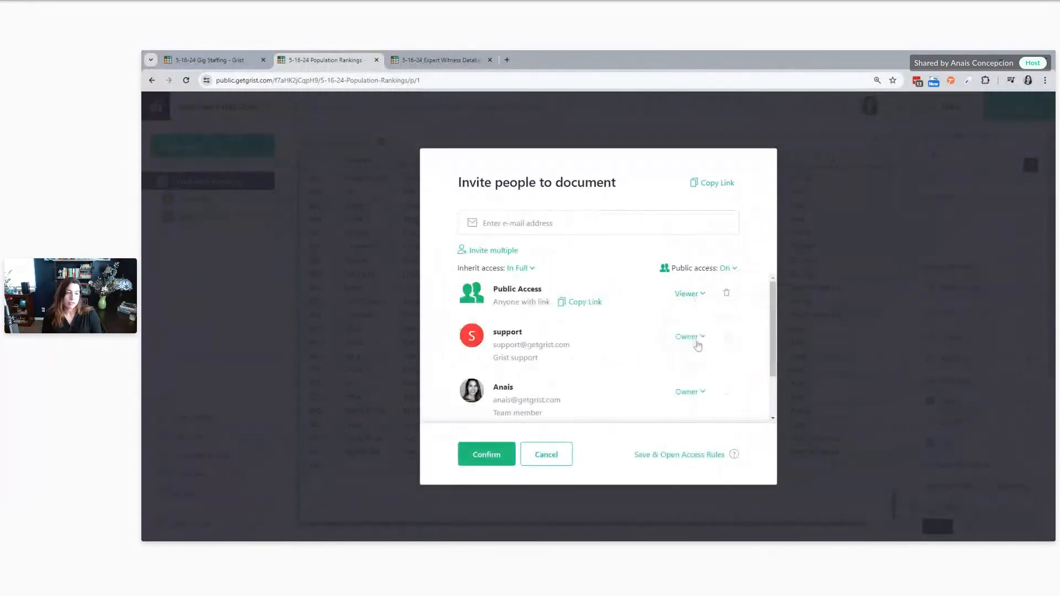
pyautogui.click(486, 455)
pyautogui.click(407, 81)
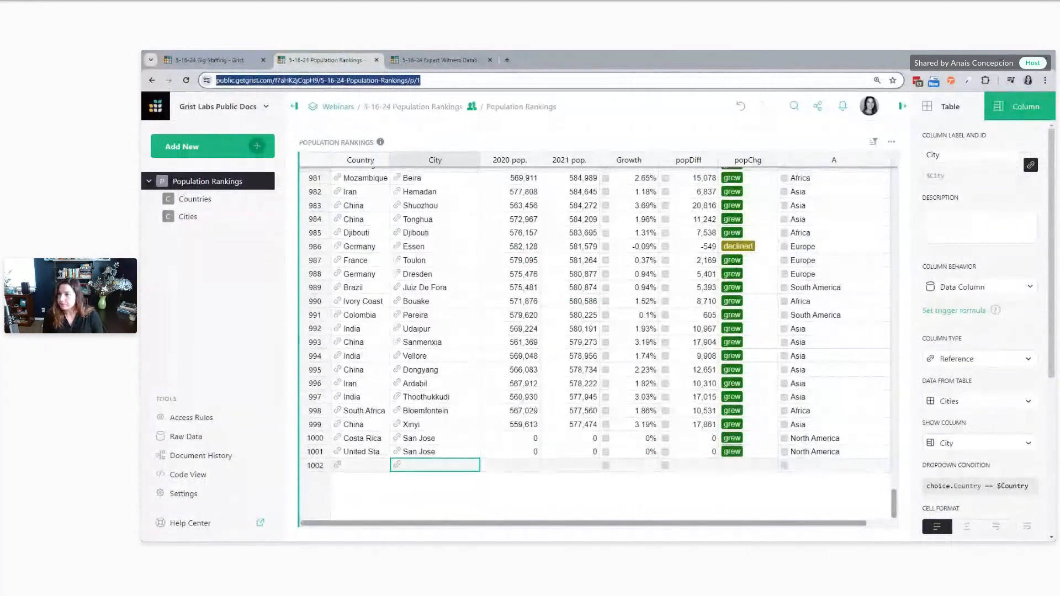
pyautogui.hotkey('alt', 'Tab')
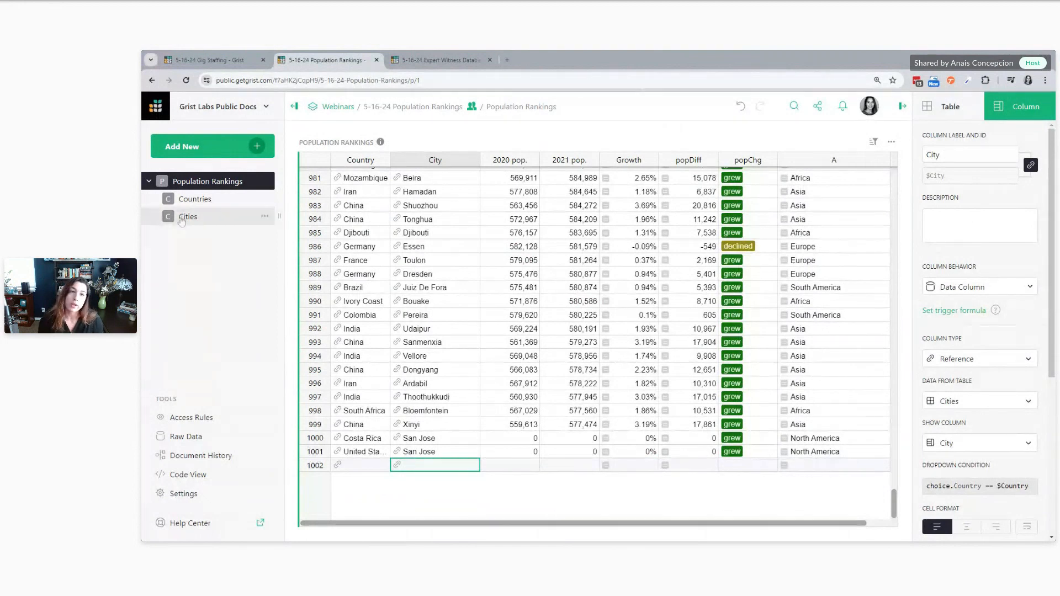
# Switch to the Gig Staffing document with the Employee column's settings shown, and review the Employees table's Roles column
pyautogui.click(202, 62)
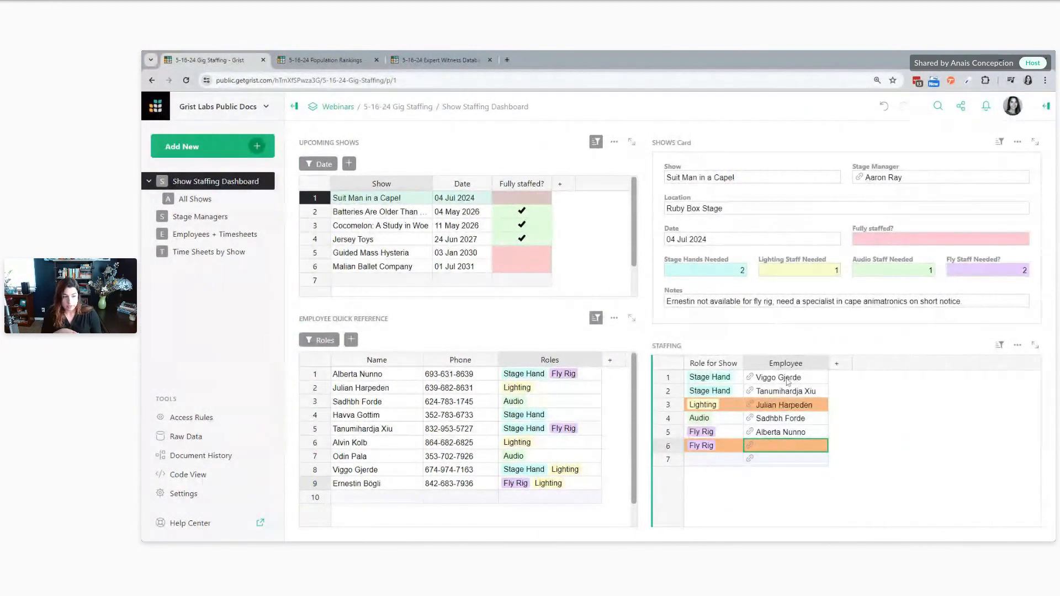
pyautogui.click(1046, 106)
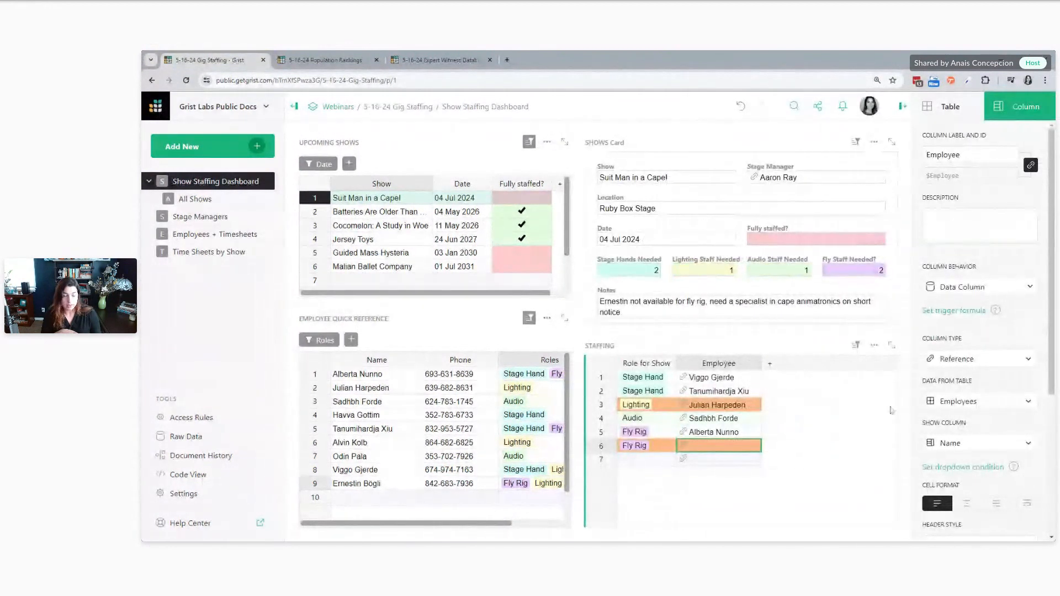
pyautogui.click(180, 235)
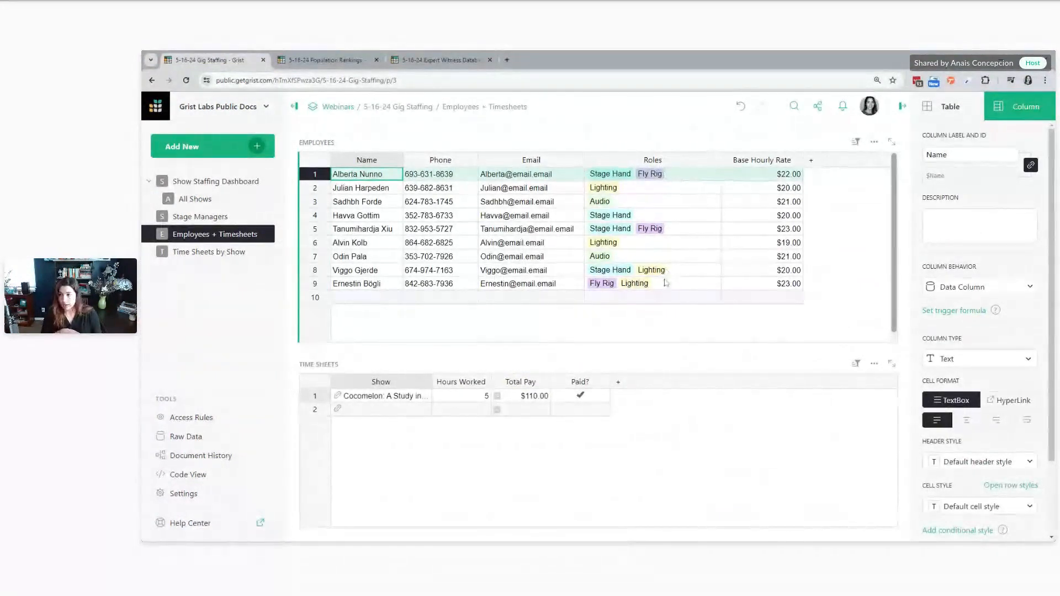
pyautogui.click(216, 181)
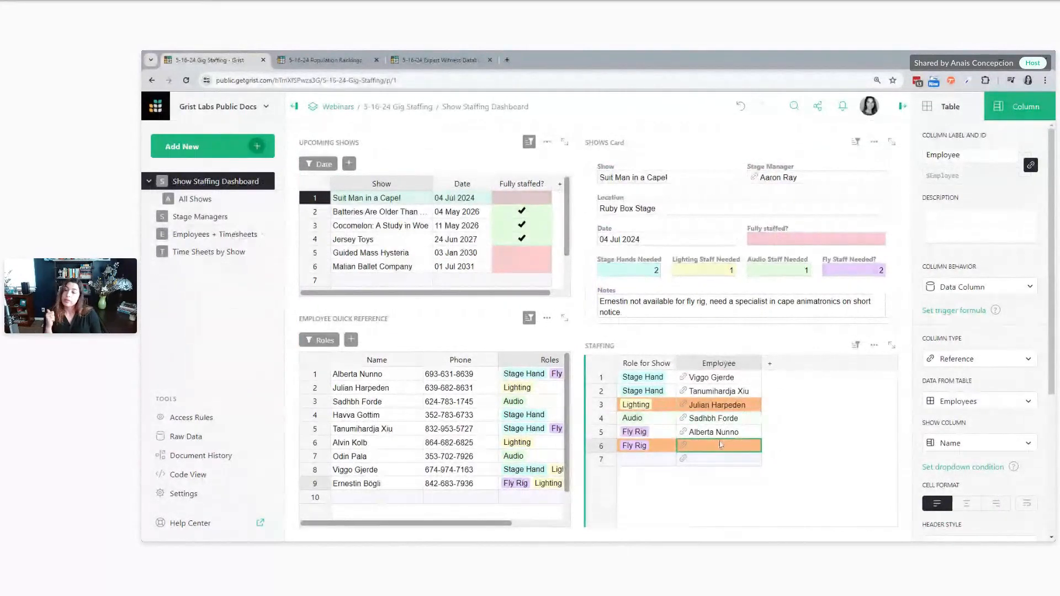
# Set the Employee column's dropdown condition to choice.Roles == $Role_for_Show and test it in the unfilled Fly Rig row
pyautogui.click(980, 470)
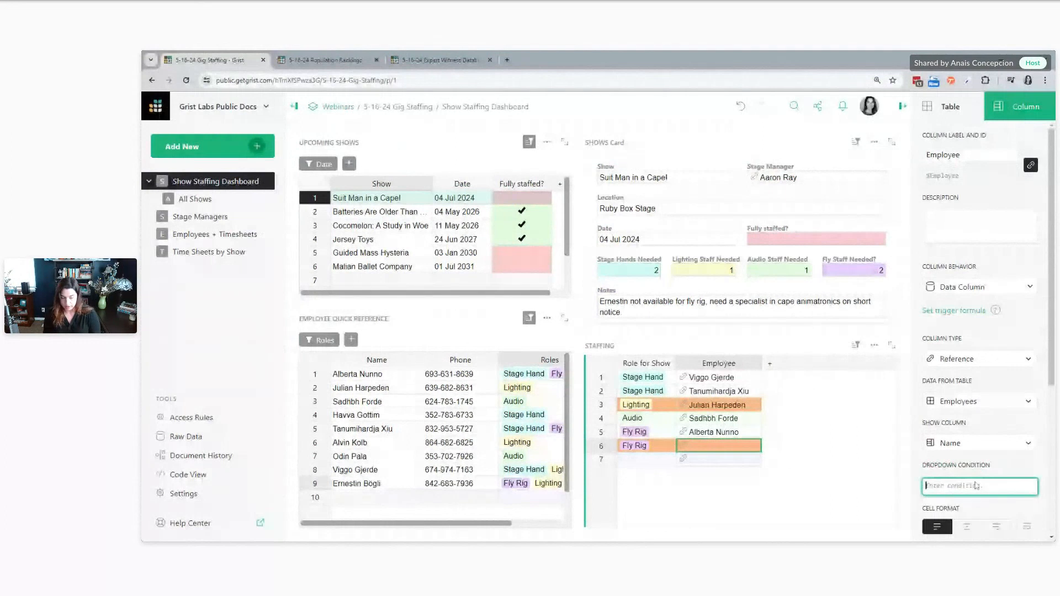
pyautogui.write('choice.Roles =')
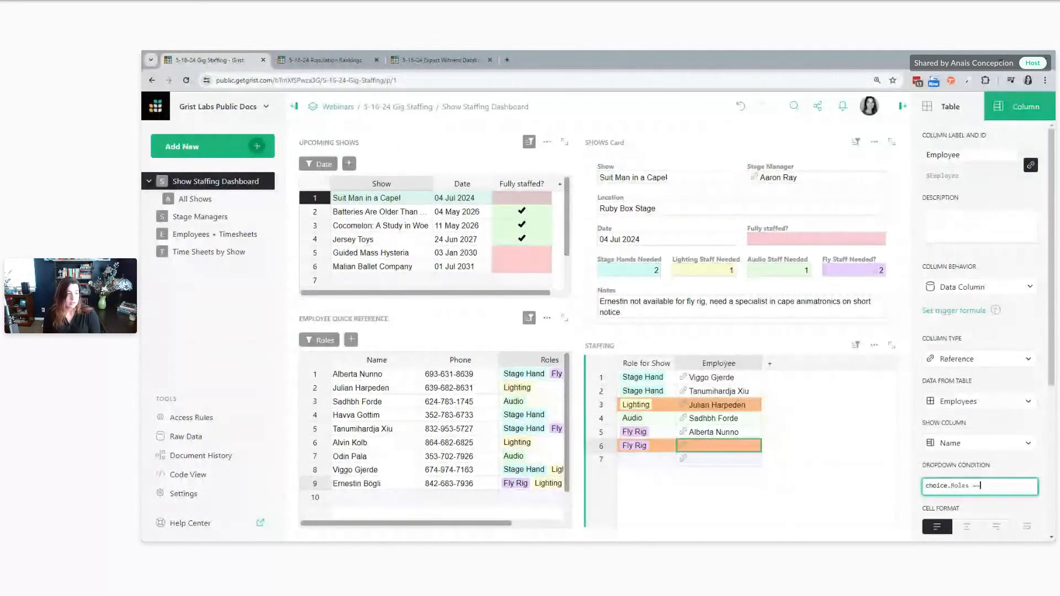
pyautogui.write('= $')
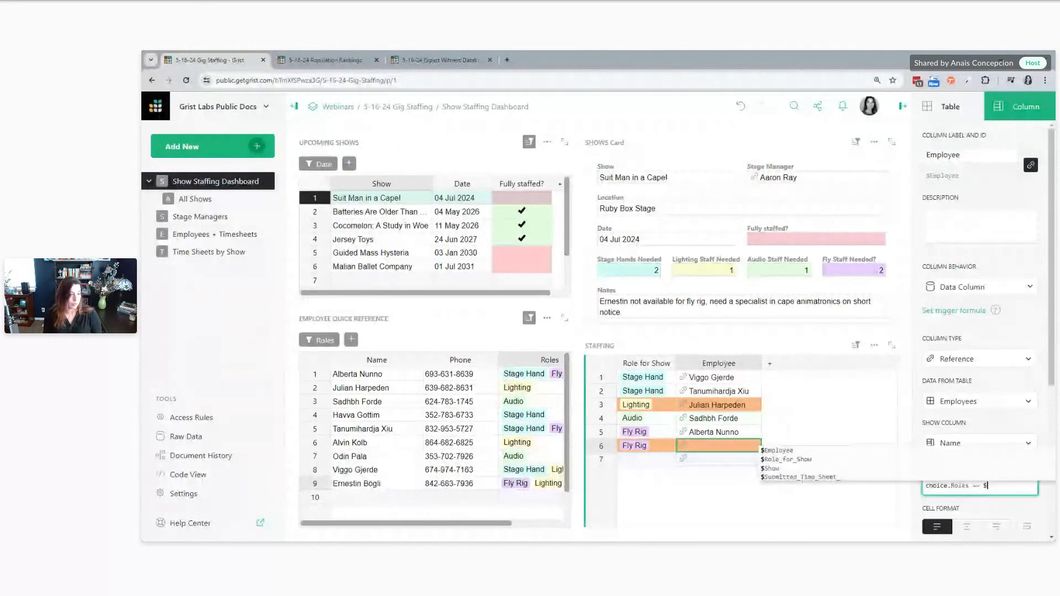
pyautogui.write('Role_for_Show')
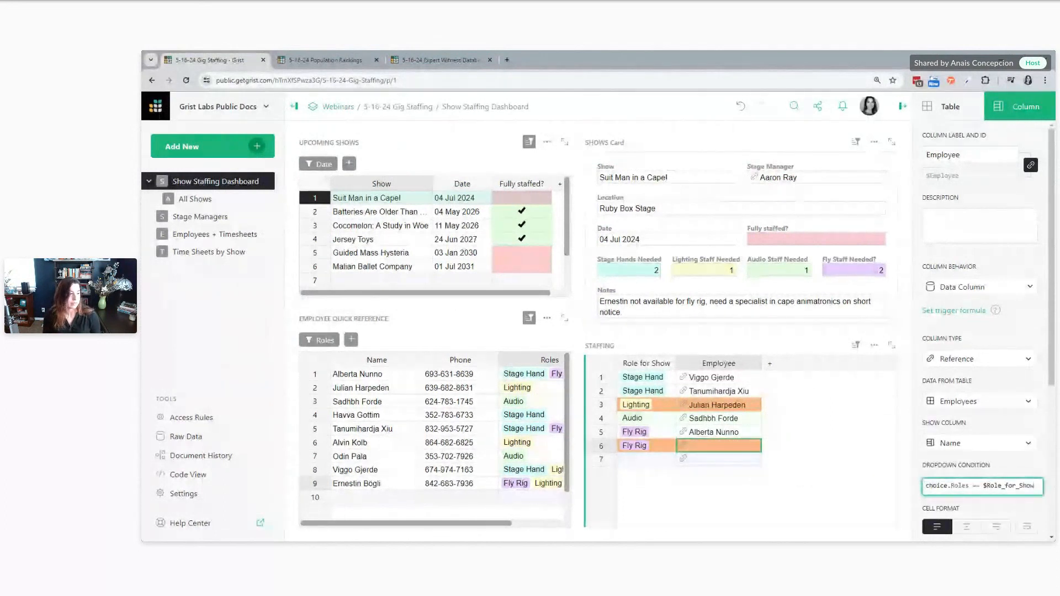
pyautogui.press('Return')
pyautogui.doubleClick(714, 448)
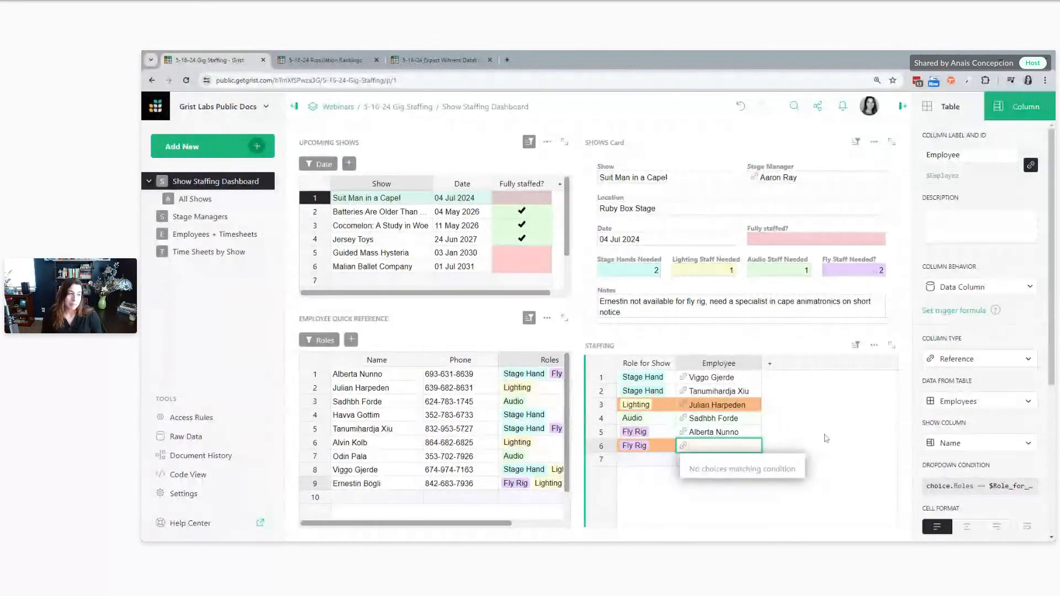
pyautogui.press('Escape')
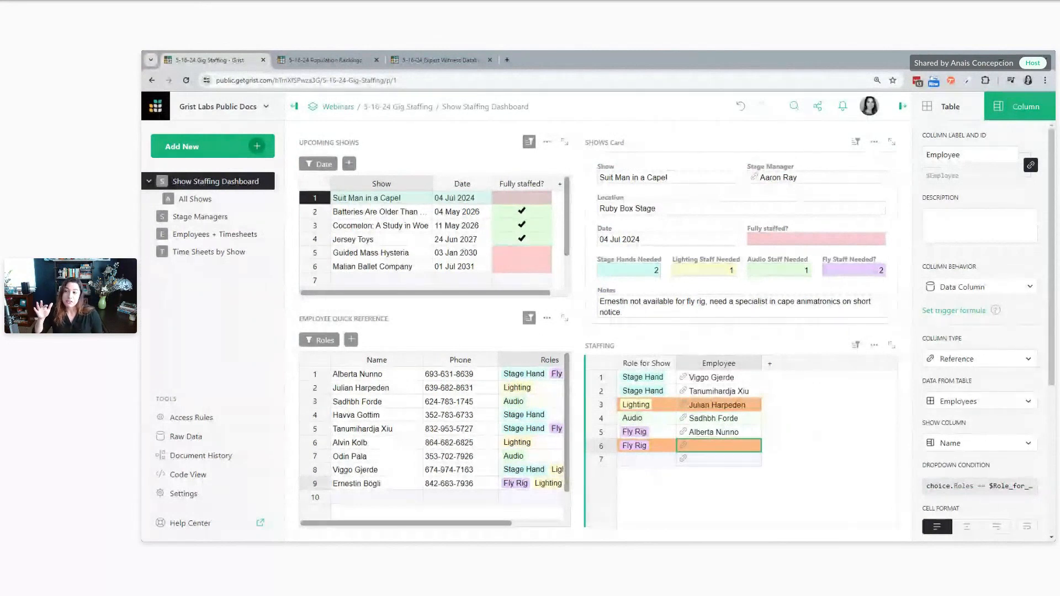
# Compare the Role for Show column in Staffing with the Roles column in the Employees table
pyautogui.click(227, 235)
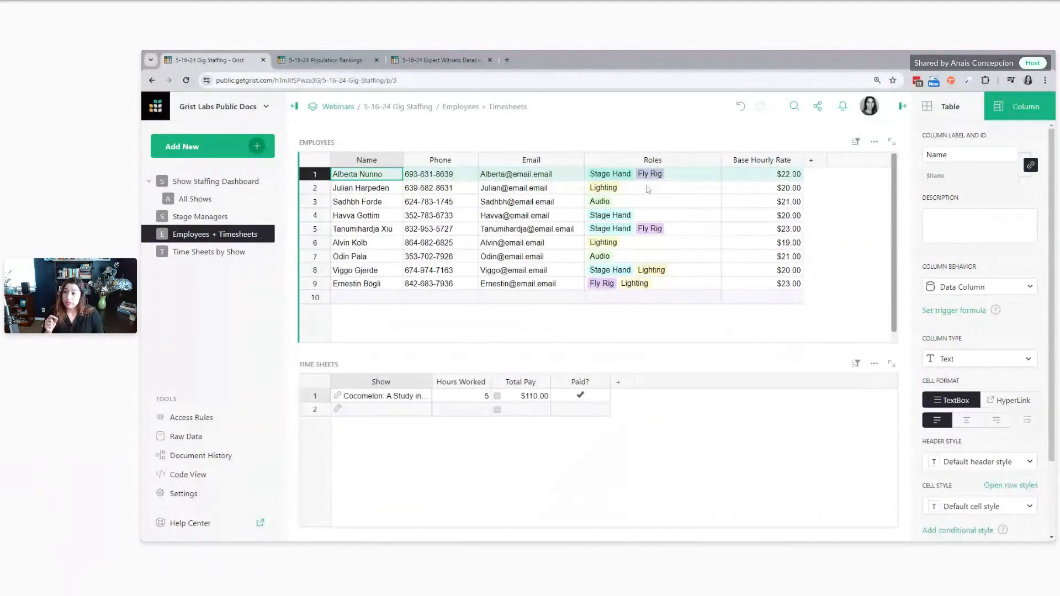
pyautogui.click(202, 184)
pyautogui.moveTo(657, 379); pyautogui.dragTo(643, 444)
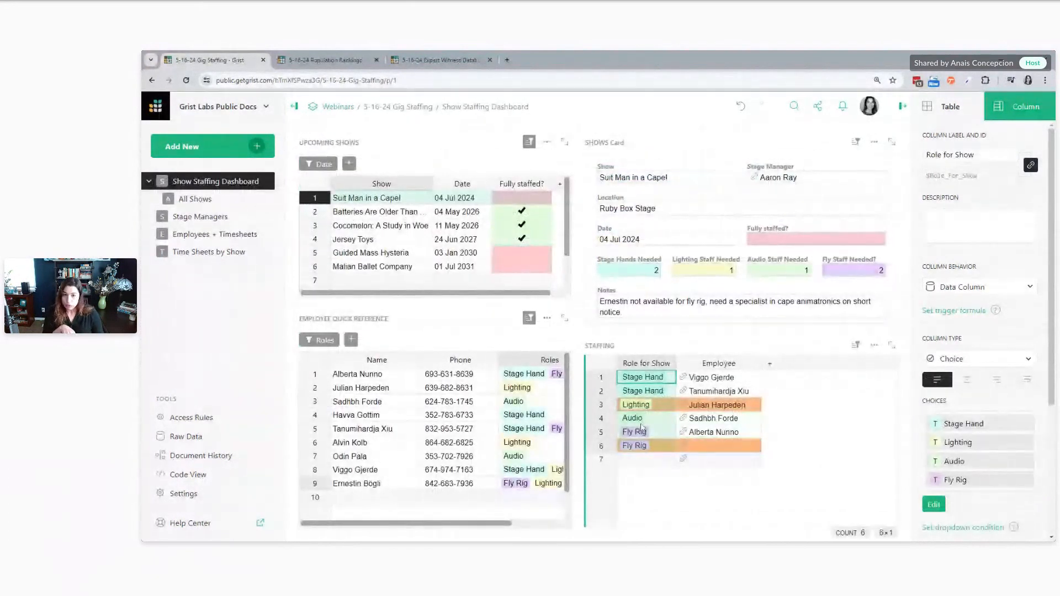
pyautogui.click(219, 234)
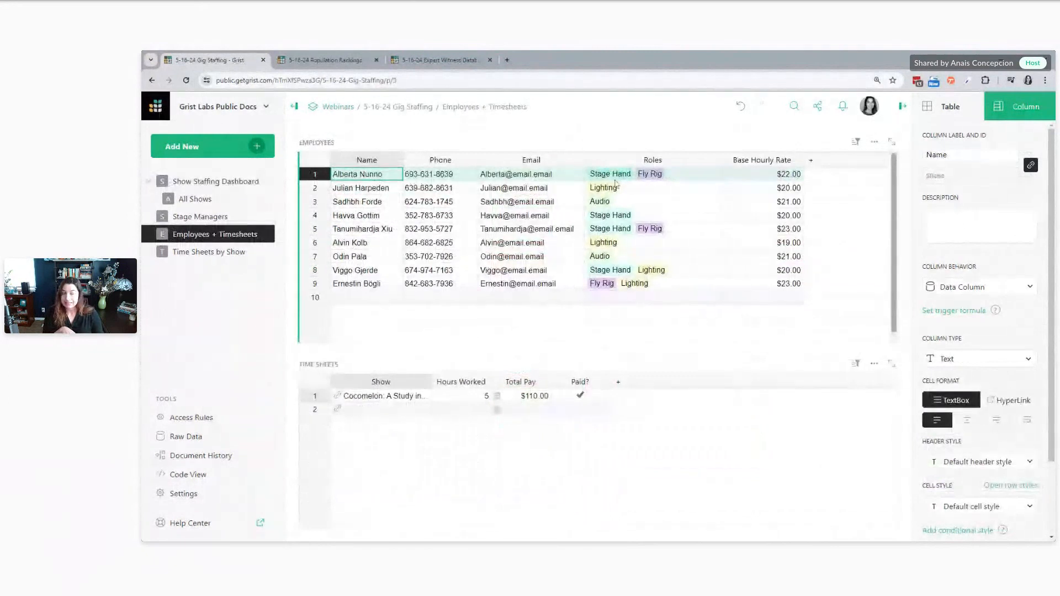
pyautogui.click(623, 233)
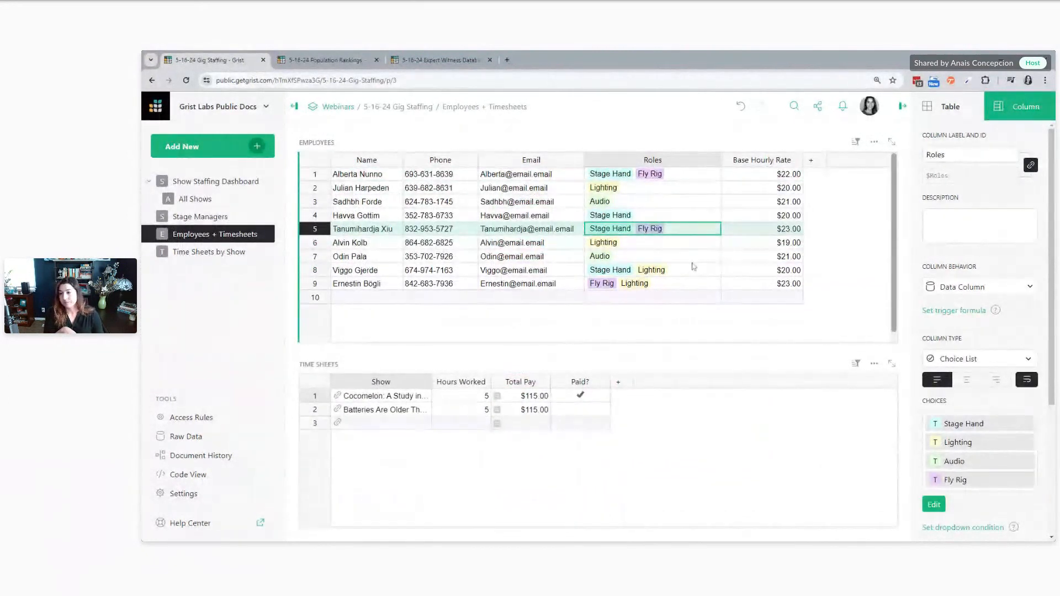
# On the Show Staffing Dashboard, replace the Employee dropdown condition with $Role_for_Show == choice.Roles and test it in the unfilled Fly Rig row
pyautogui.click(215, 181)
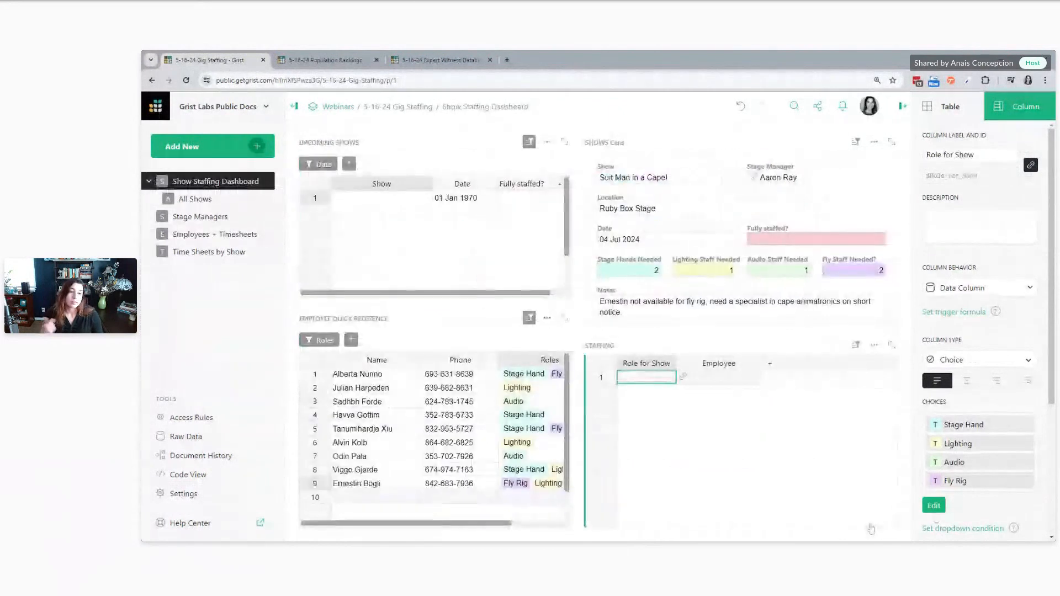
pyautogui.click(718, 446)
pyautogui.click(977, 485)
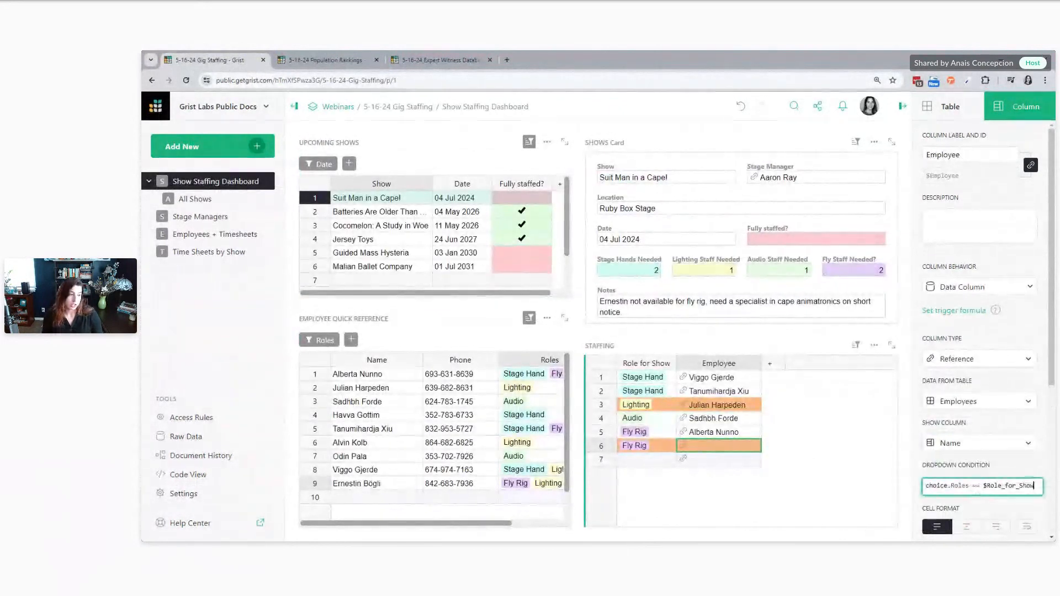
pyautogui.moveTo(1035, 486); pyautogui.dragTo(890, 485)
pyautogui.press('BackSpace')
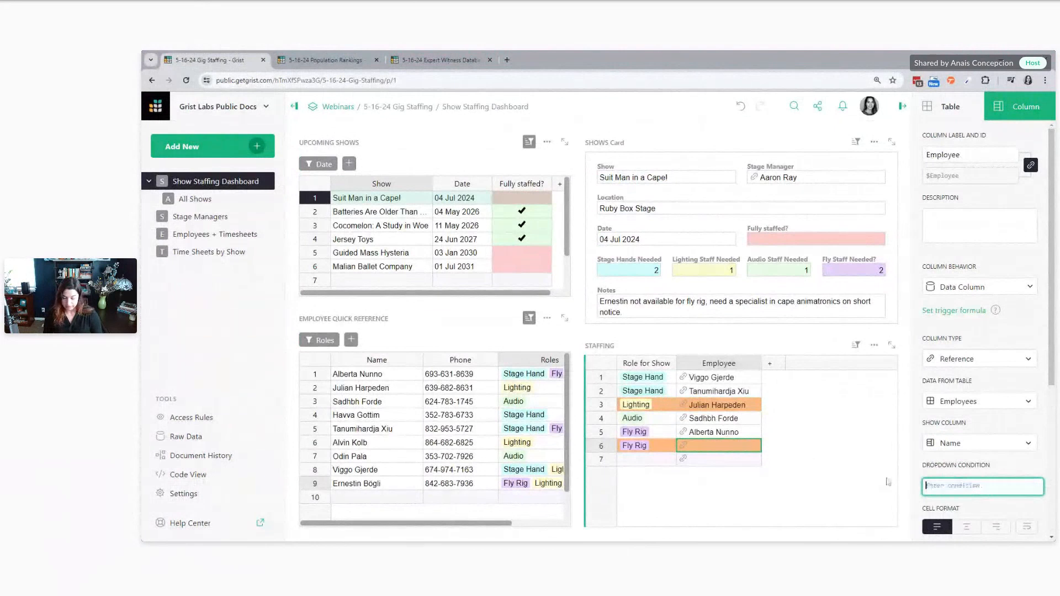
pyautogui.write('$Ro')
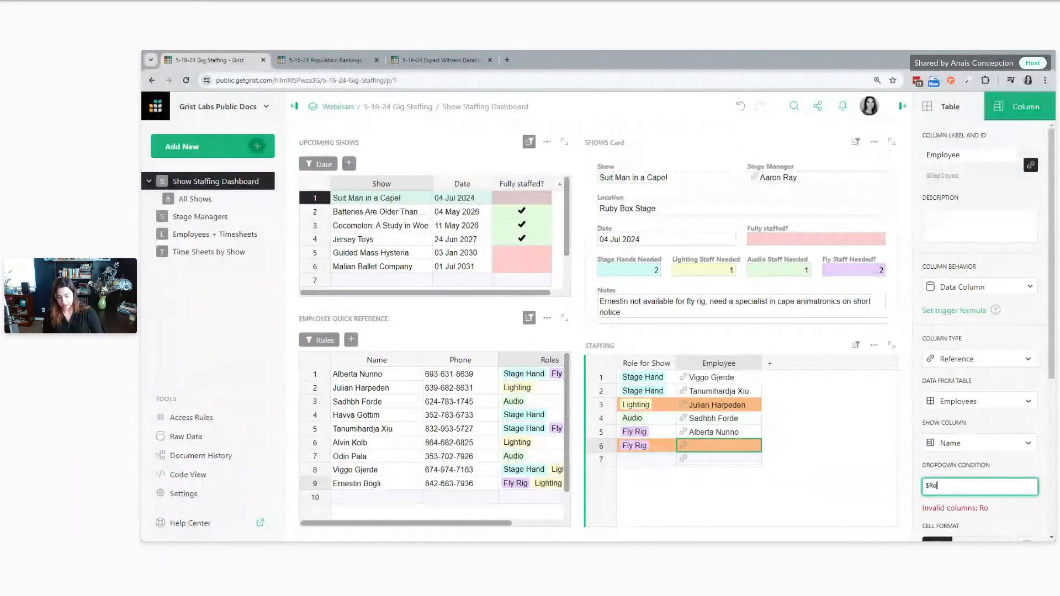
pyautogui.write('le_for_Show')
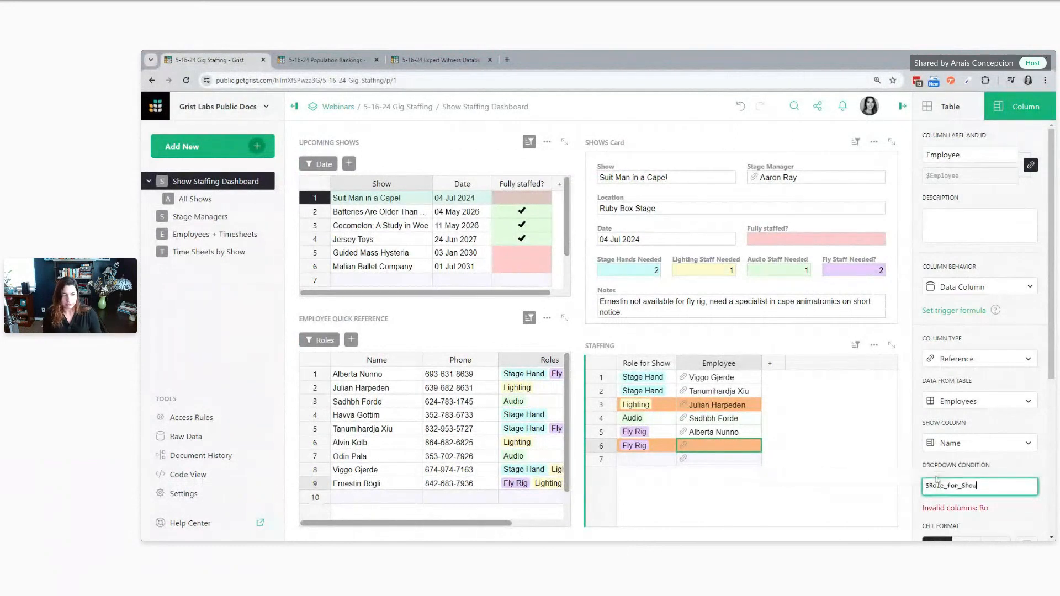
pyautogui.write(' ==')
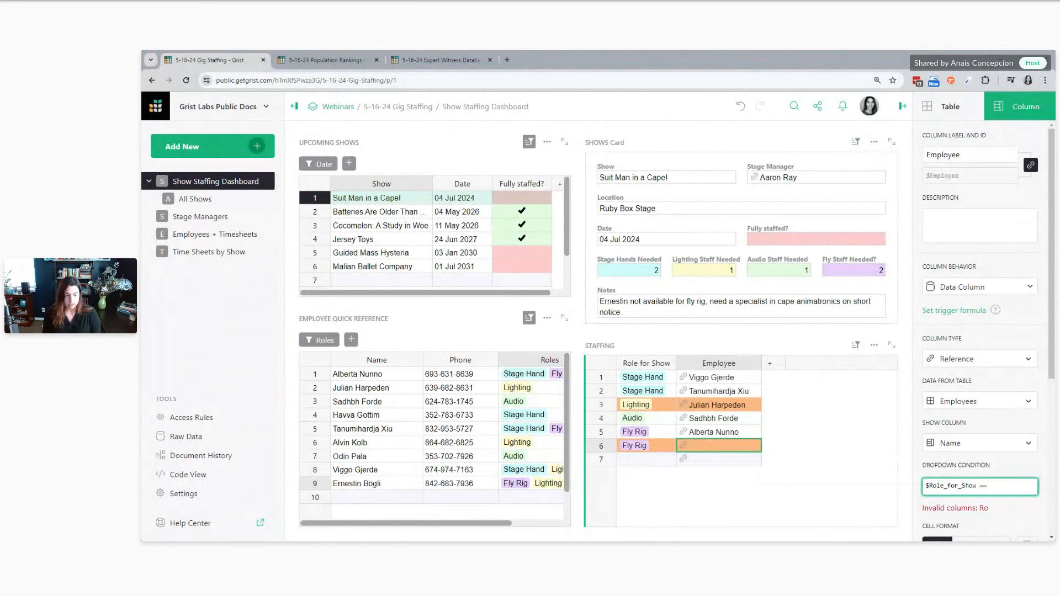
pyautogui.write(' choice')
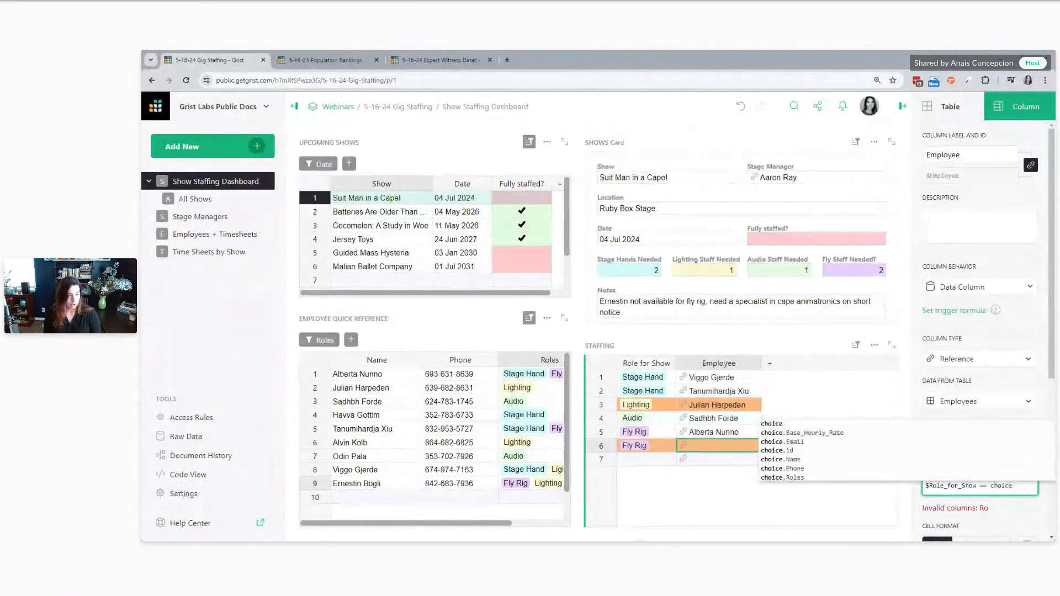
pyautogui.click(933, 478)
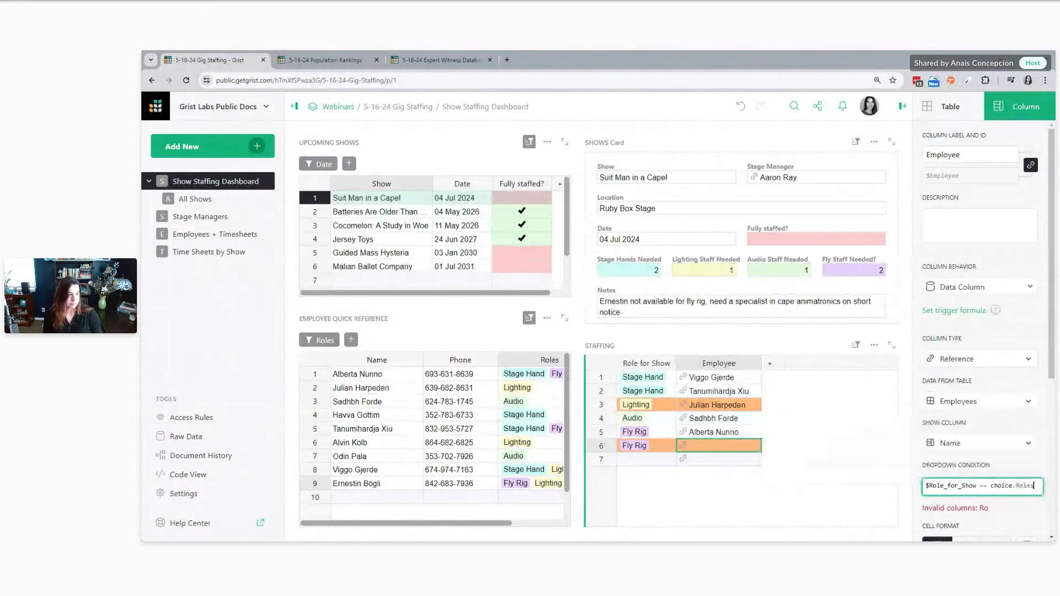
pyautogui.press('Return')
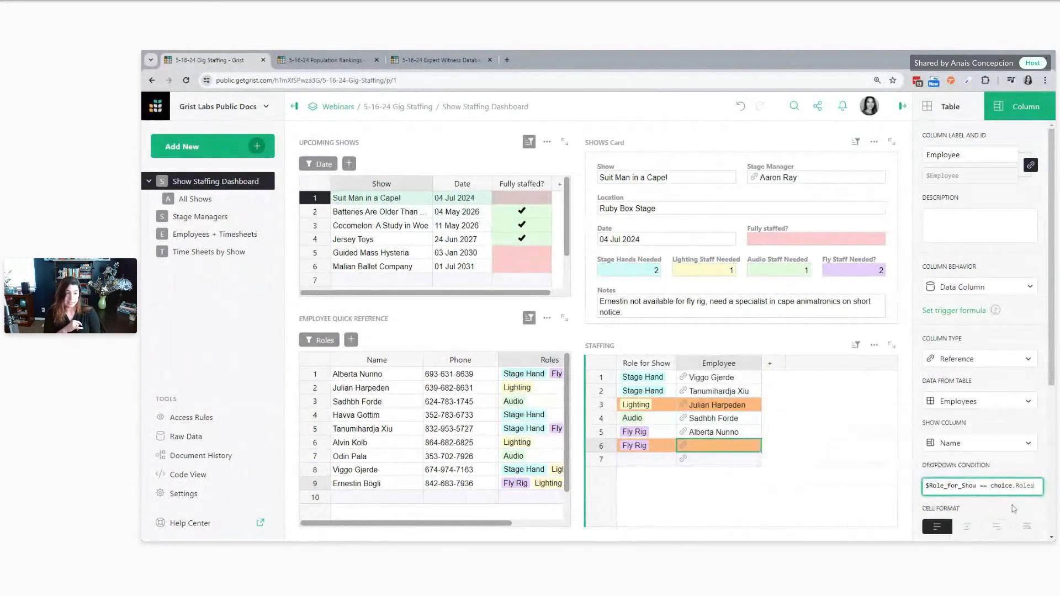
pyautogui.doubleClick(726, 444)
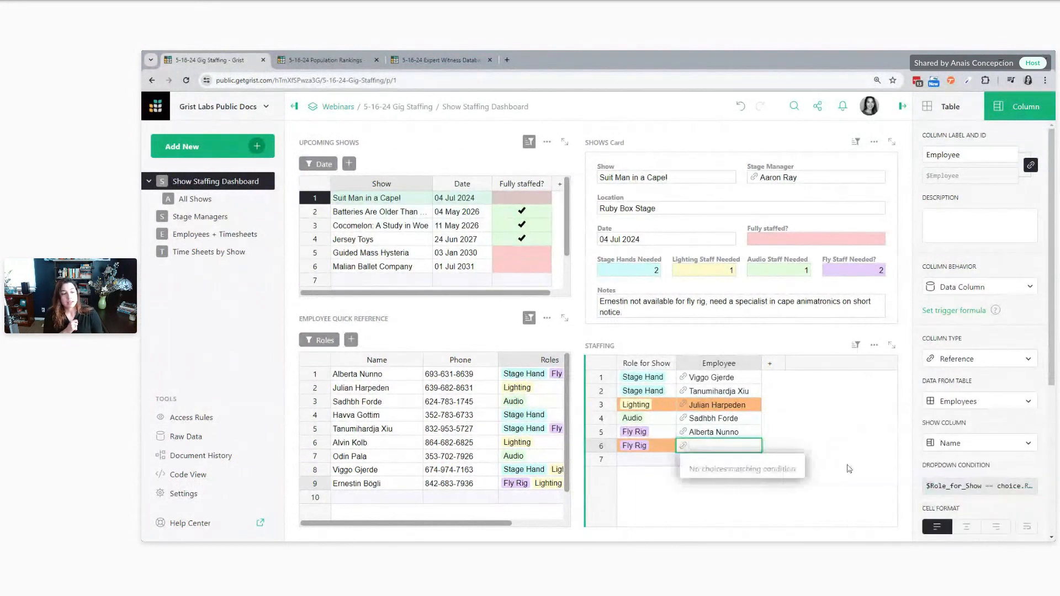
# Review the Employee column's dropdown condition against the Role for Show value in the unfilled Fly Rig row
pyautogui.click(983, 486)
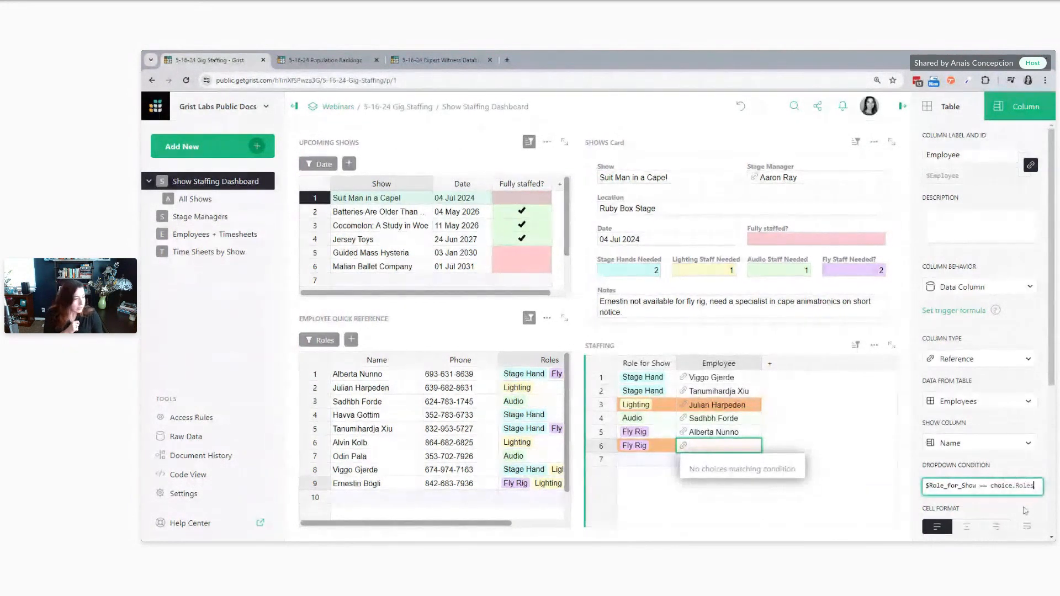
pyautogui.click(1024, 509)
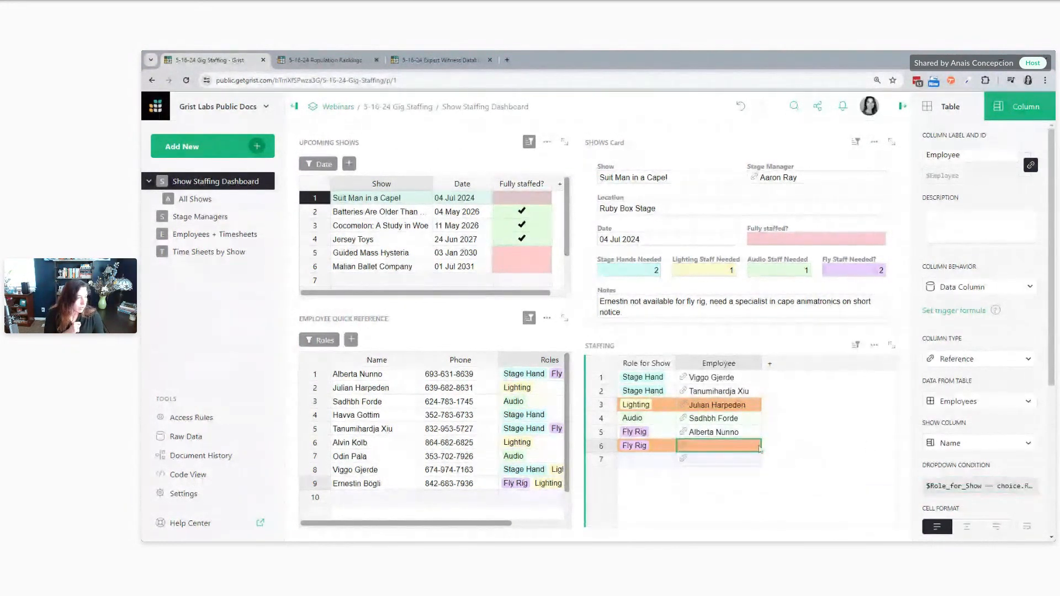
pyautogui.click(982, 485)
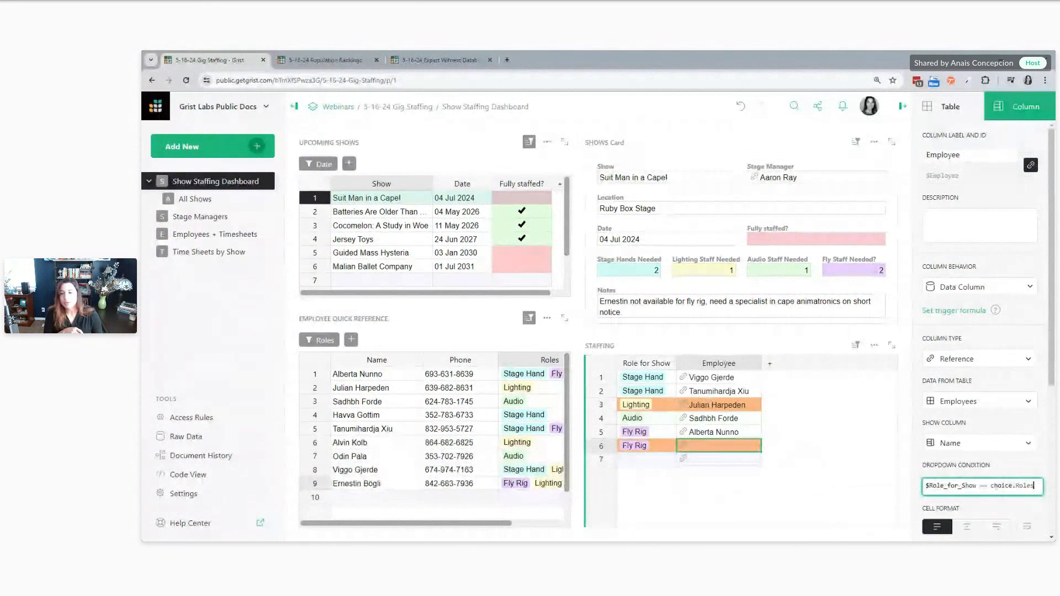
pyautogui.press('Return')
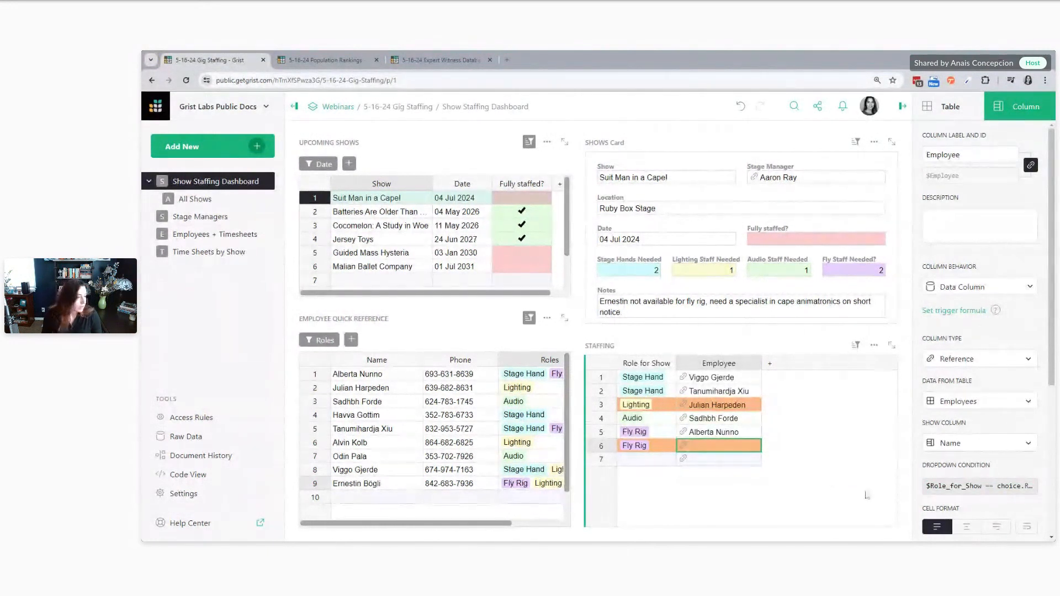
pyautogui.click(949, 489)
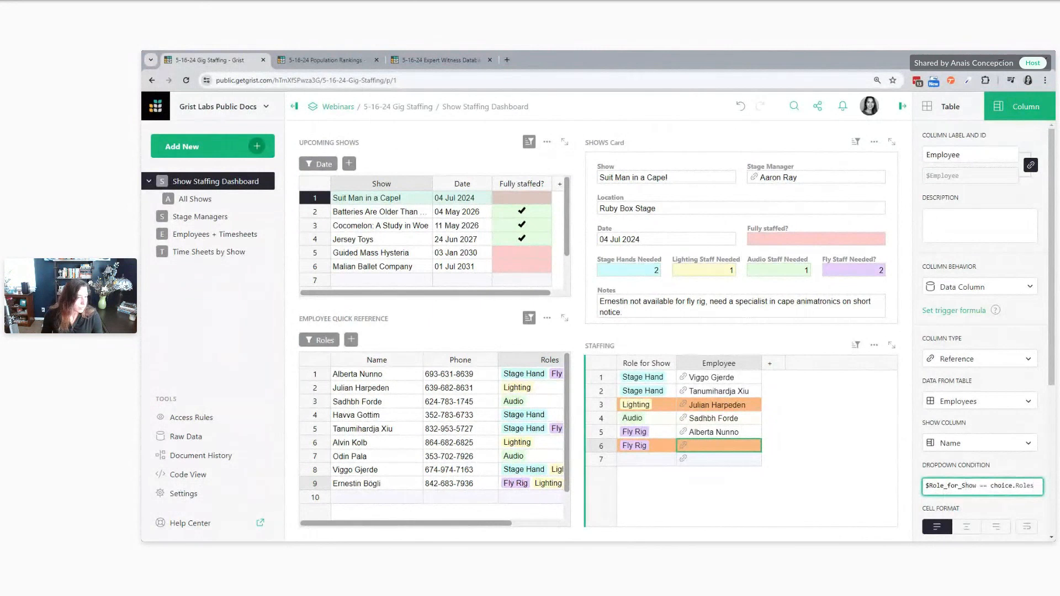
pyautogui.click(668, 447)
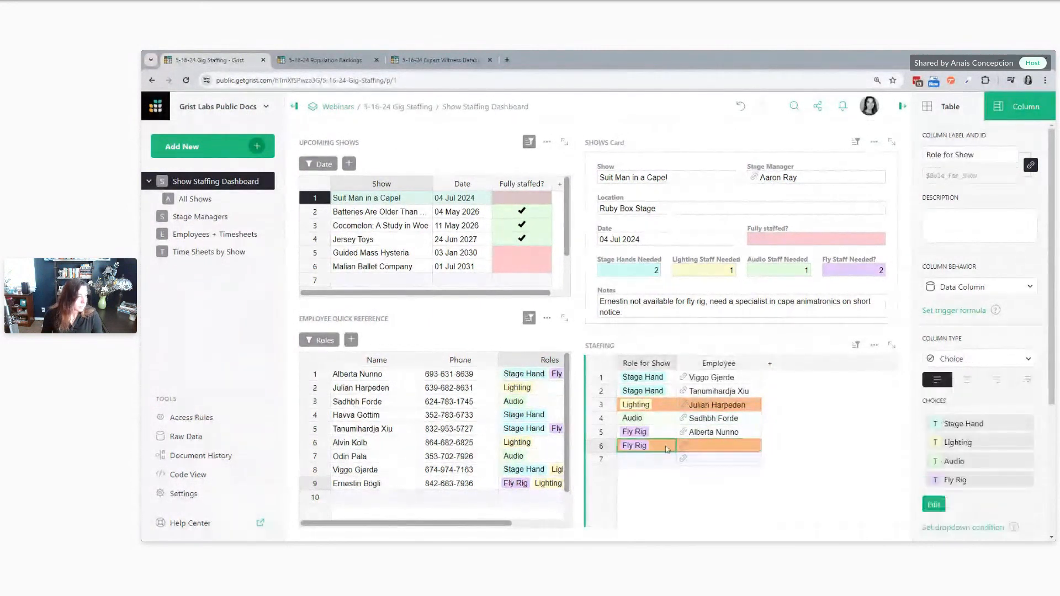
pyautogui.click(712, 446)
pyautogui.click(1011, 486)
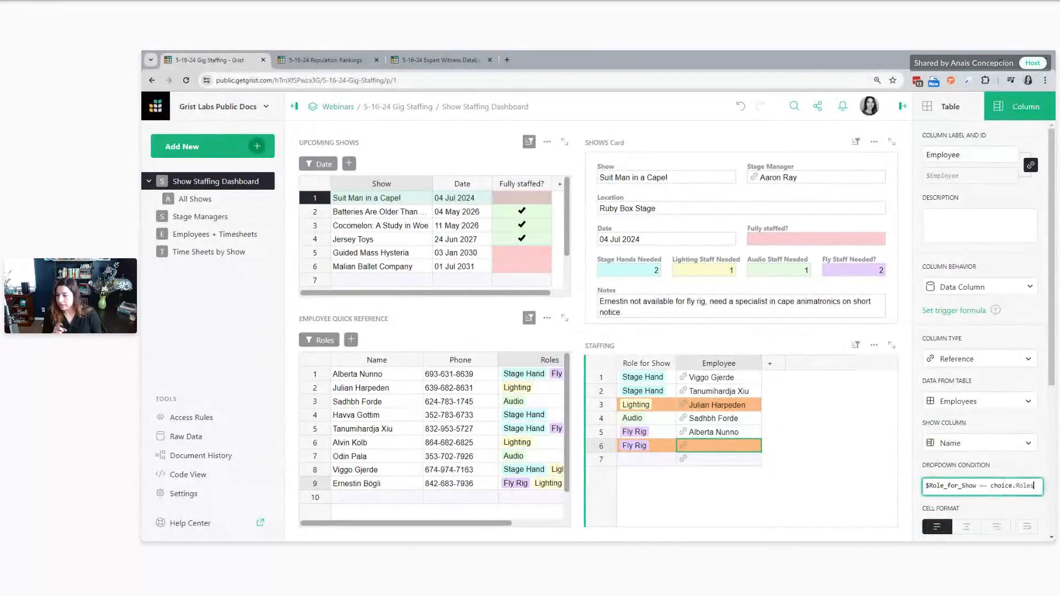
pyautogui.press('Return')
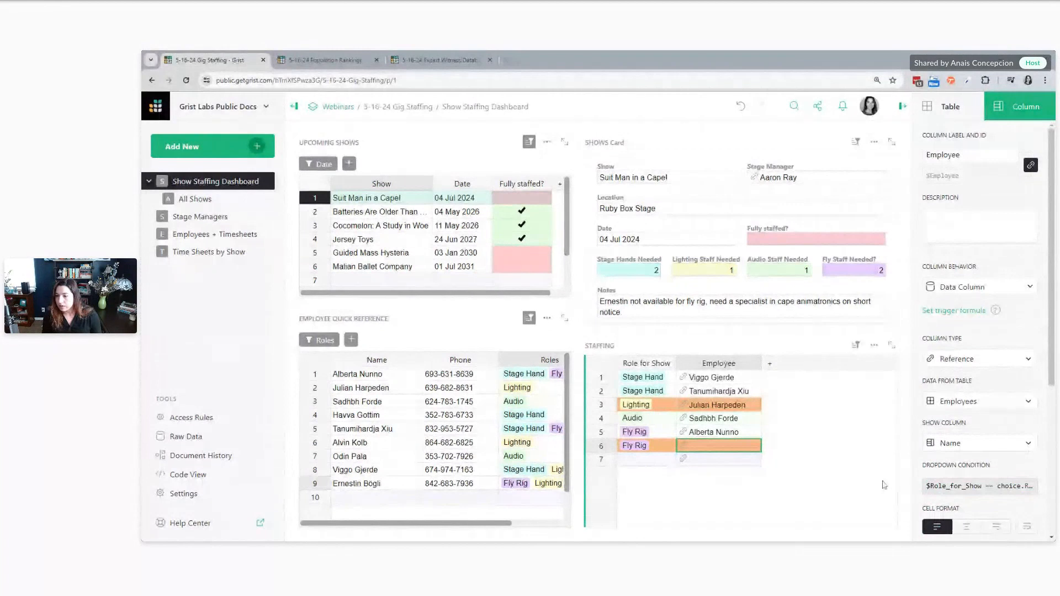
# Re-enter the == operator in the Employee column's dropdown condition and retest it in the unfilled Fly Rig row
pyautogui.click(996, 486)
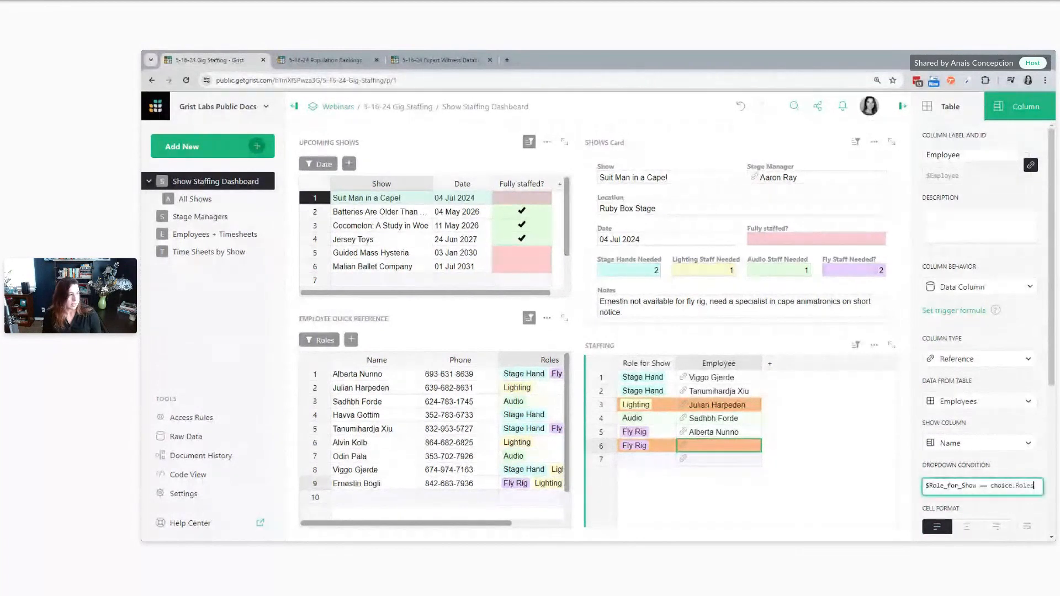
pyautogui.press('BackSpace')
pyautogui.press('BackSpace')
pyautogui.press('BackSpace')
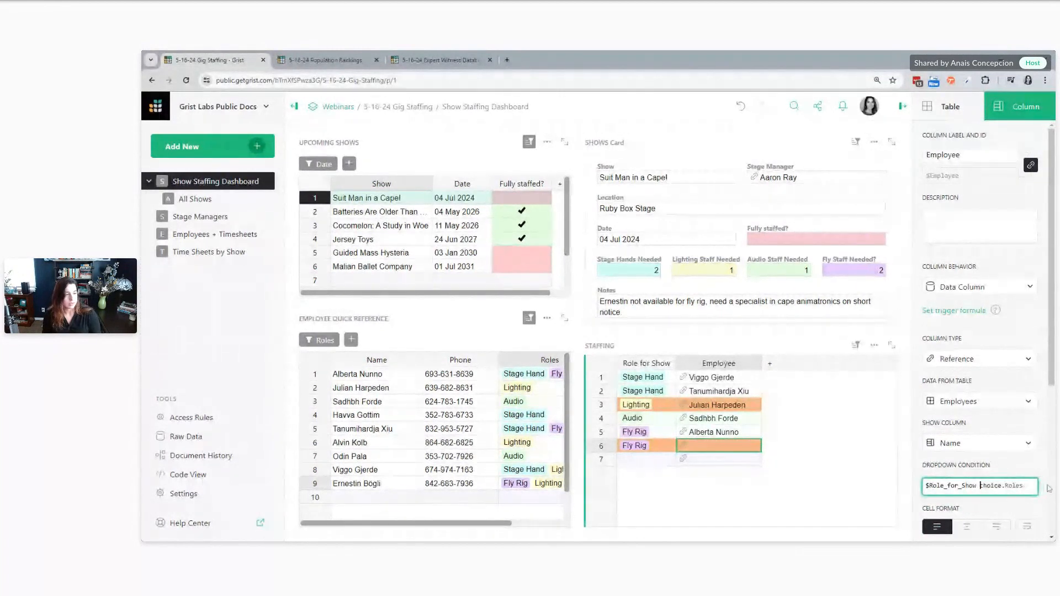
pyautogui.write('==')
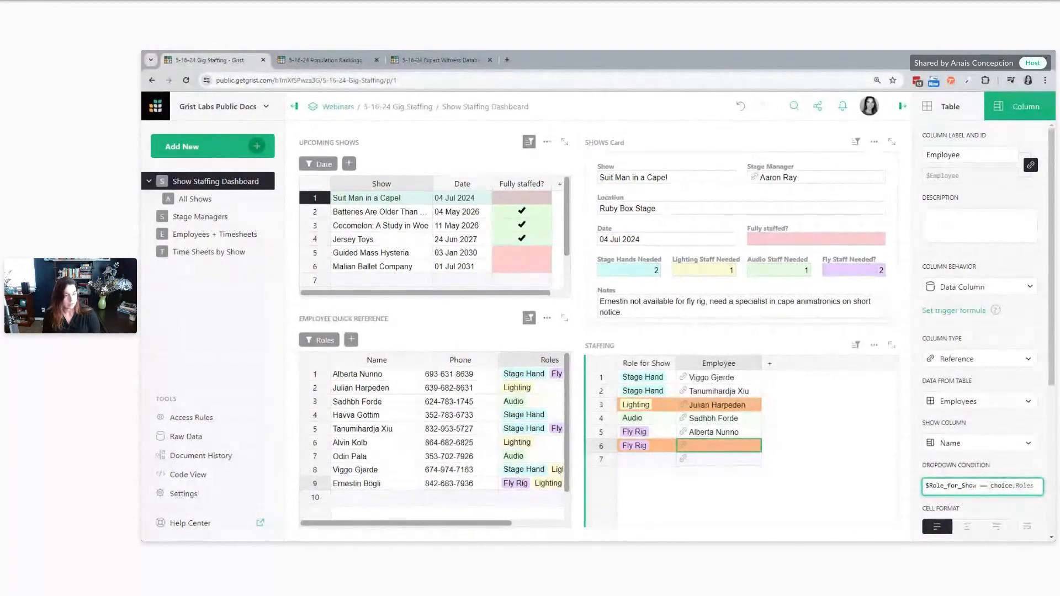
pyautogui.press('Return')
pyautogui.press('Return')
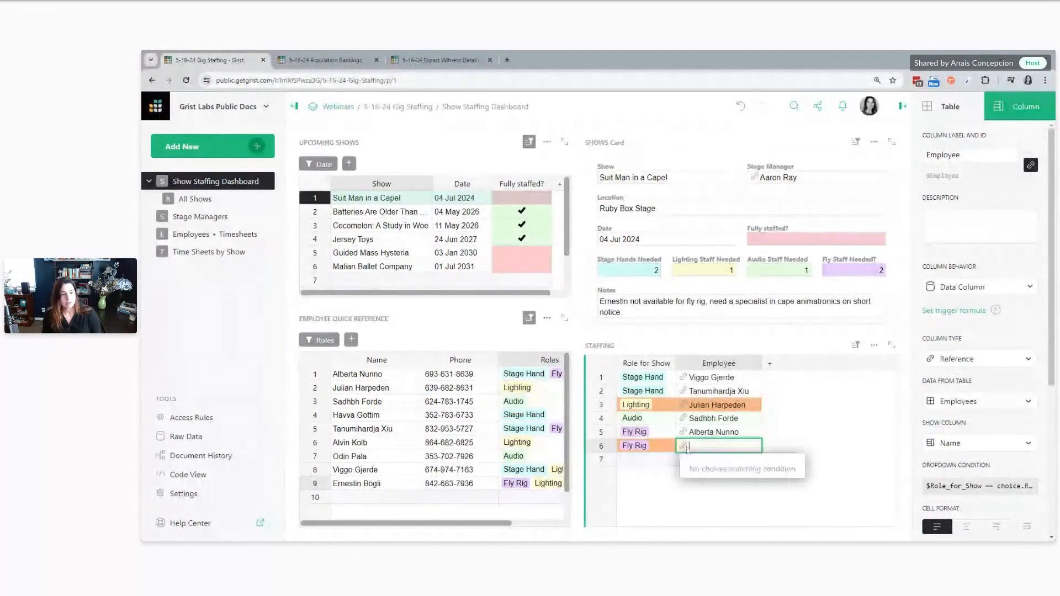
pyautogui.press('Escape')
# Set the Employee column's dropdown condition to $Role_for_Show in choice.Roles and test it in the unfilled Fly Rig row without picking anyone
pyautogui.click(957, 487)
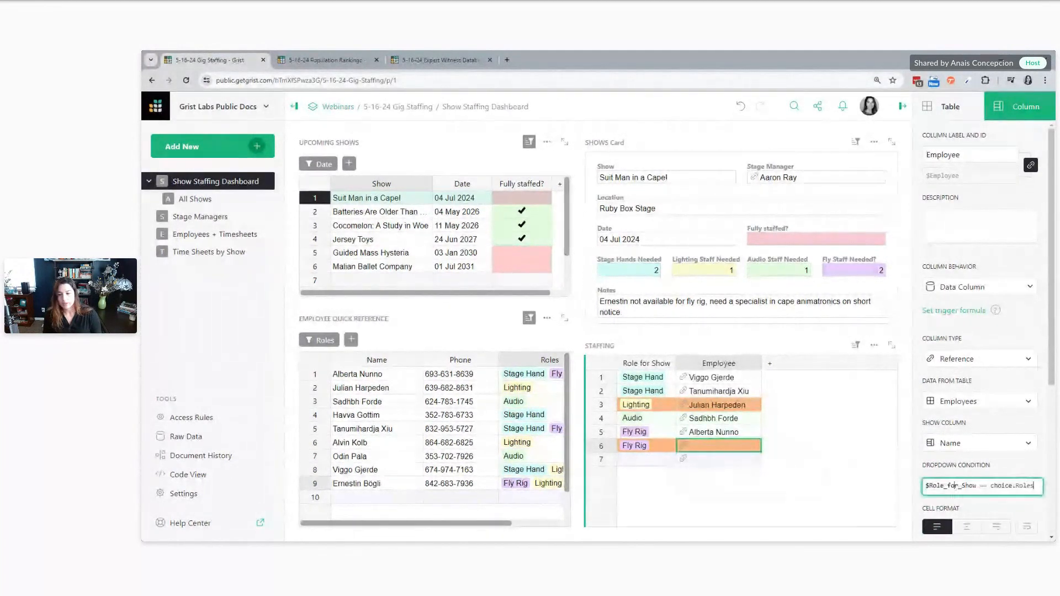
pyautogui.press('Return')
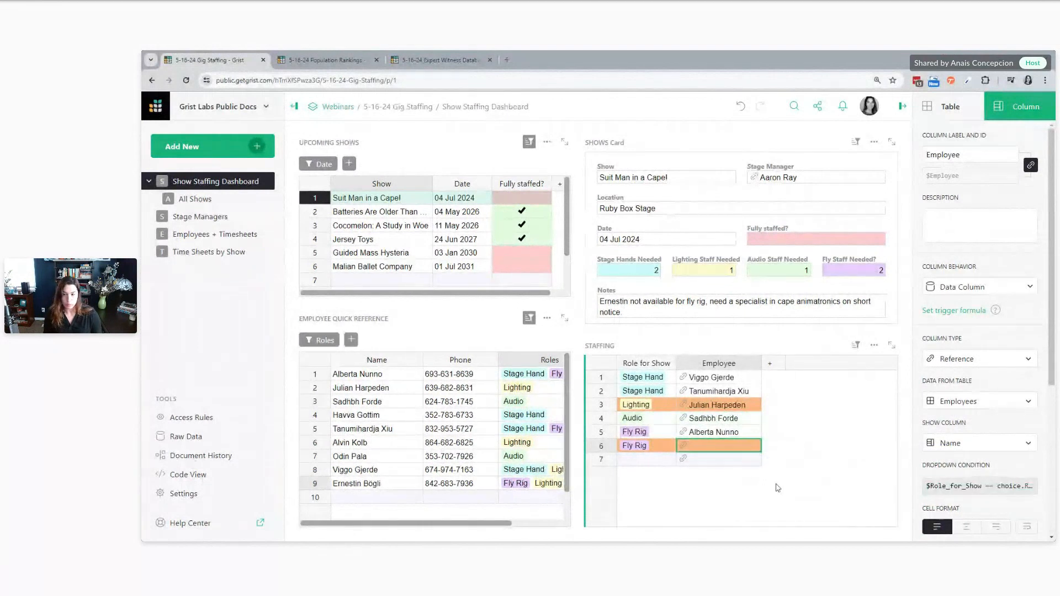
pyautogui.click(985, 488)
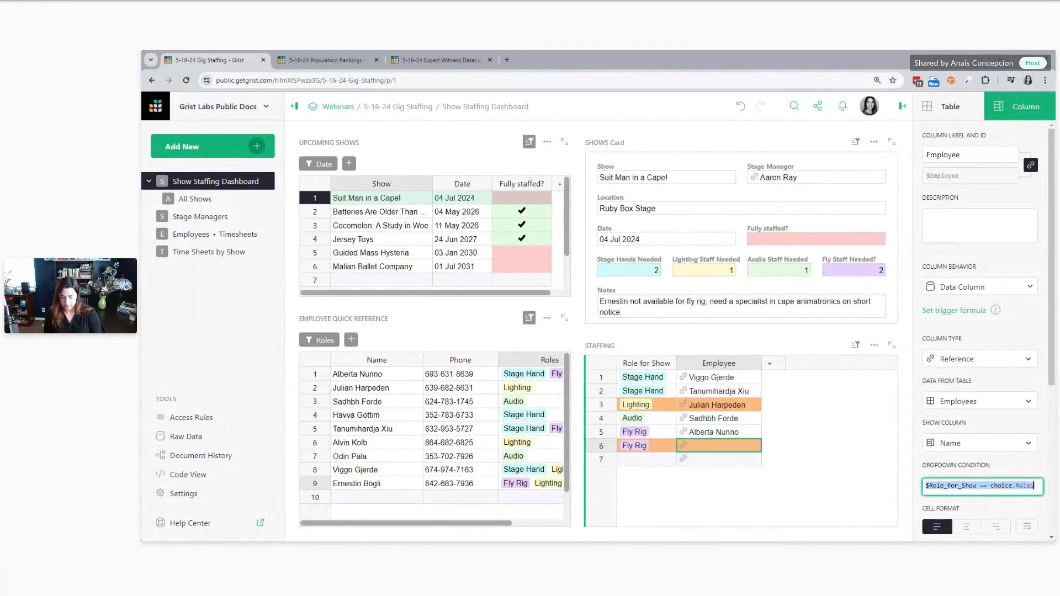
pyautogui.write('$Role_for_Show in choice.Roles')
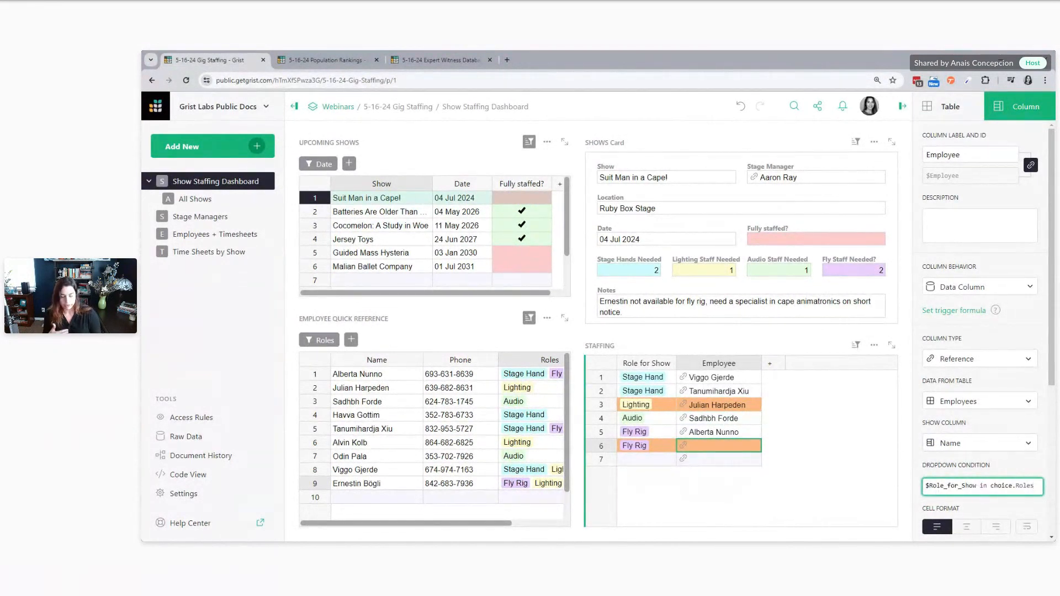
pyautogui.press('Return')
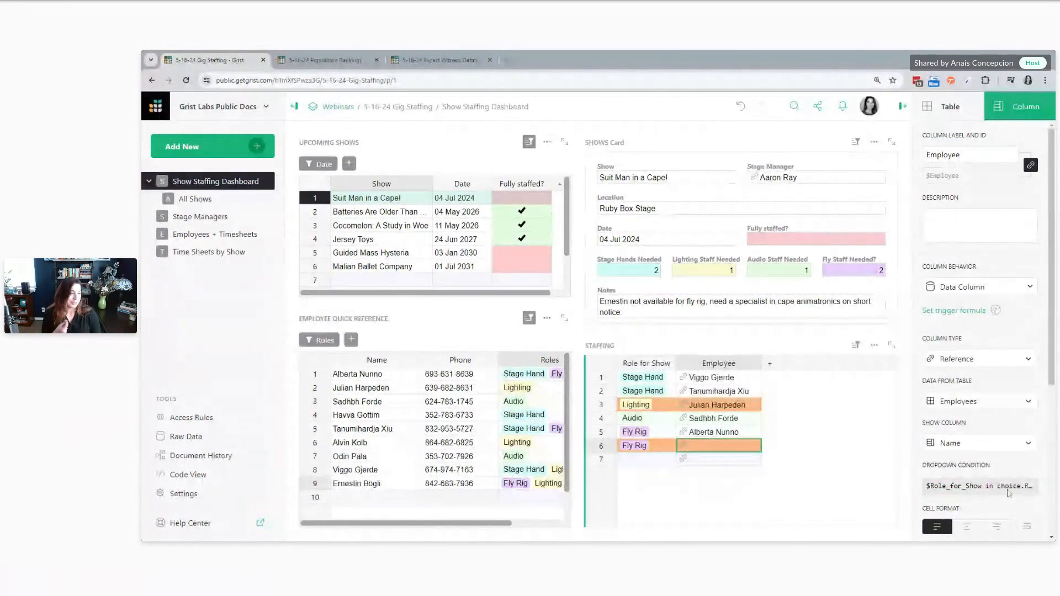
pyautogui.click(992, 492)
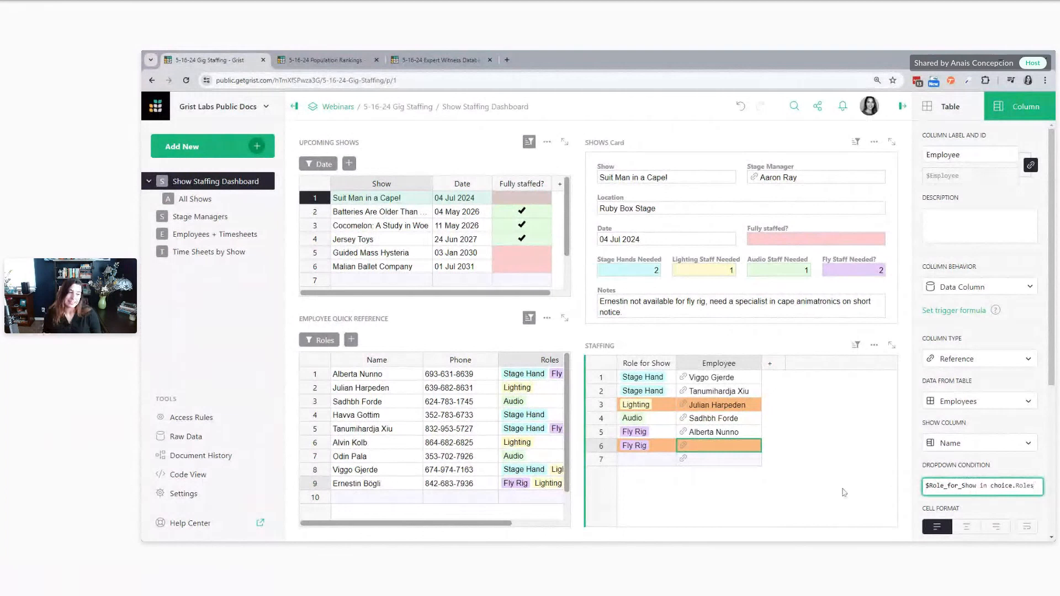
pyautogui.doubleClick(687, 446)
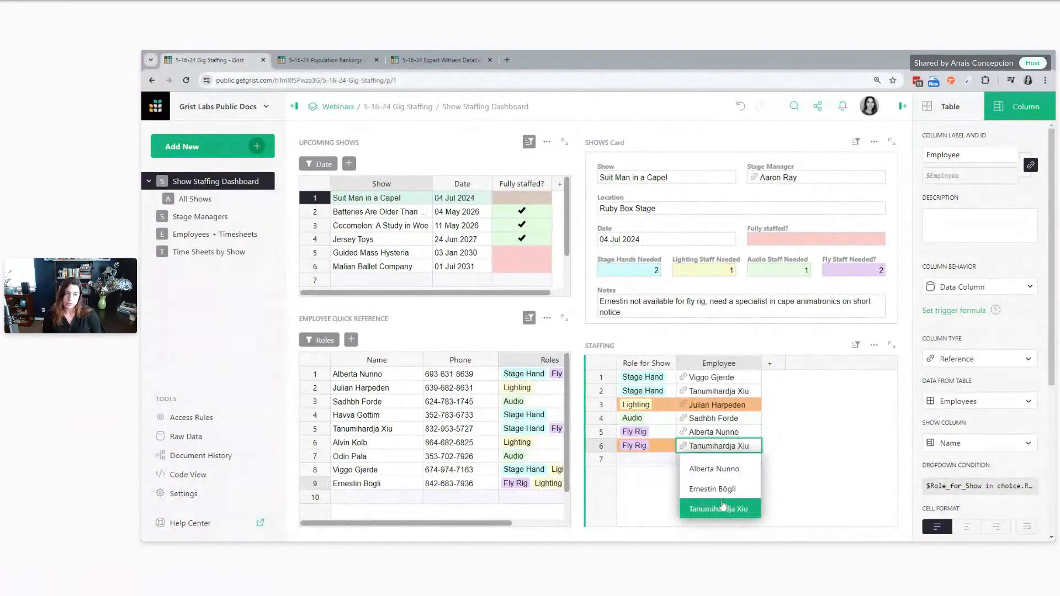
pyautogui.press('Escape')
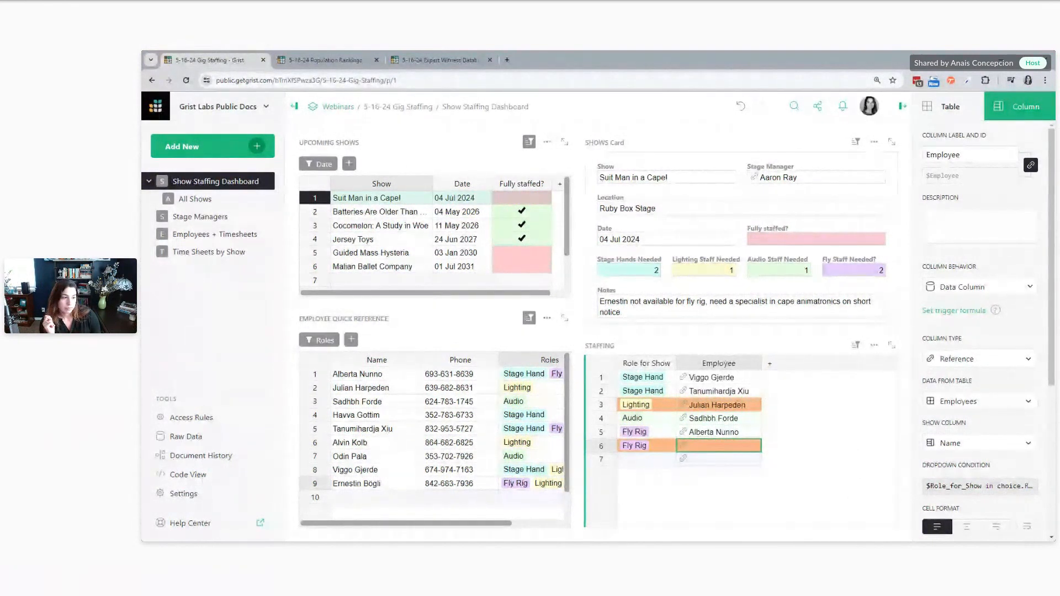
# Switch to the Expert Witness Database document, check the Secondary Fields choices offered in the Financial row 11, and show that column's settings
pyautogui.click(413, 60)
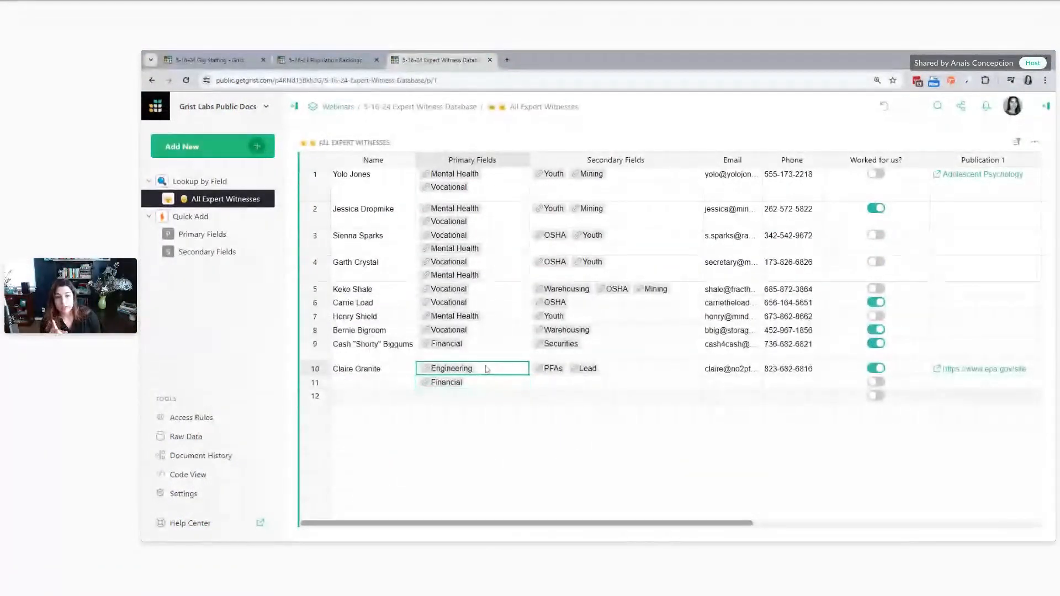
pyautogui.click(618, 215)
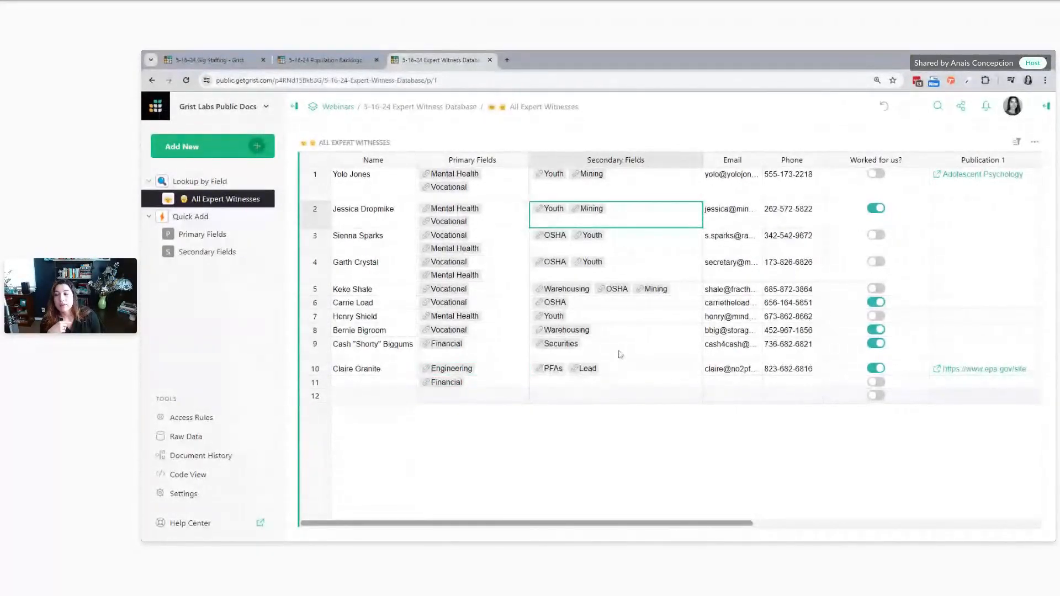
pyautogui.doubleClick(585, 386)
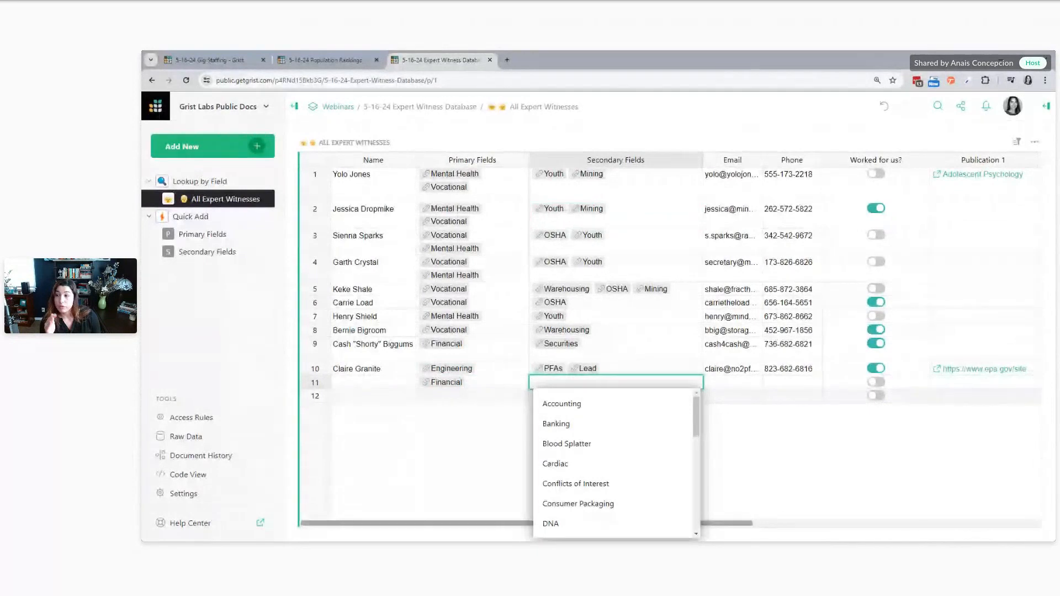
pyautogui.click(774, 429)
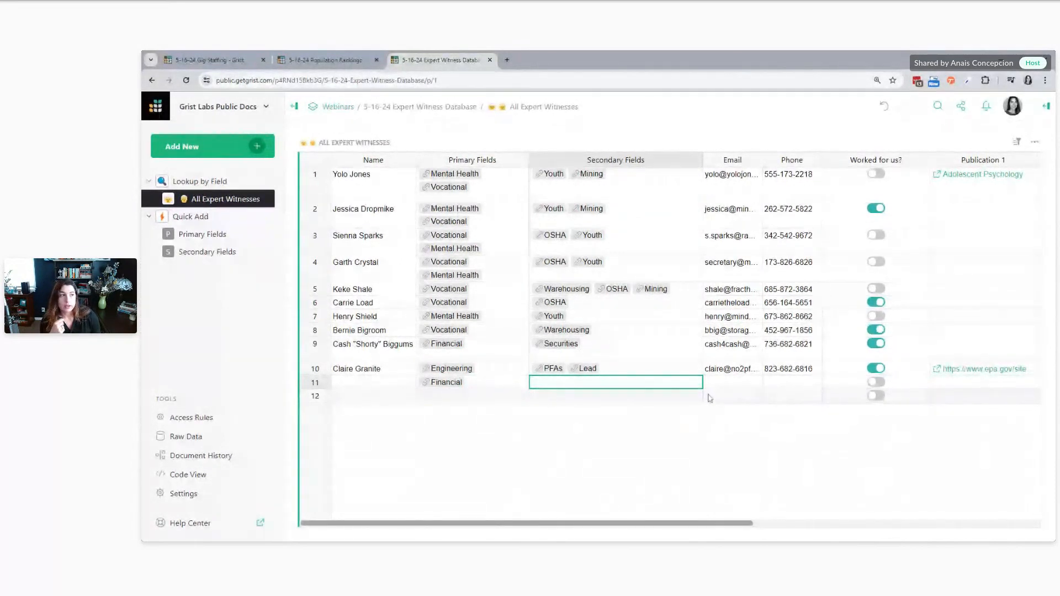
pyautogui.click(1047, 107)
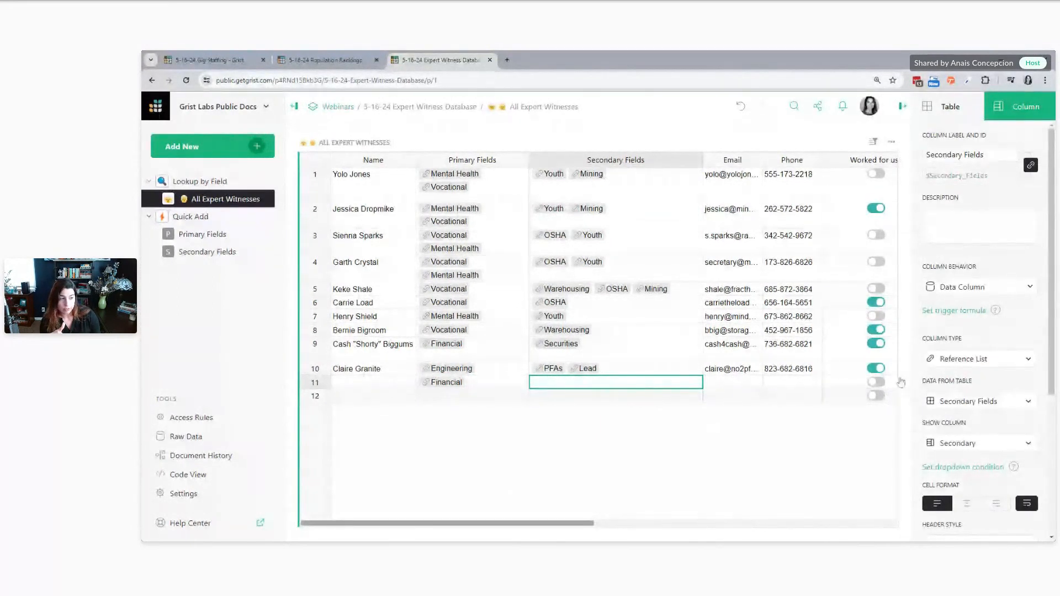
# Examine which secondary fields are paired with the Engineering primary field in the Secondary Fields table
pyautogui.click(207, 253)
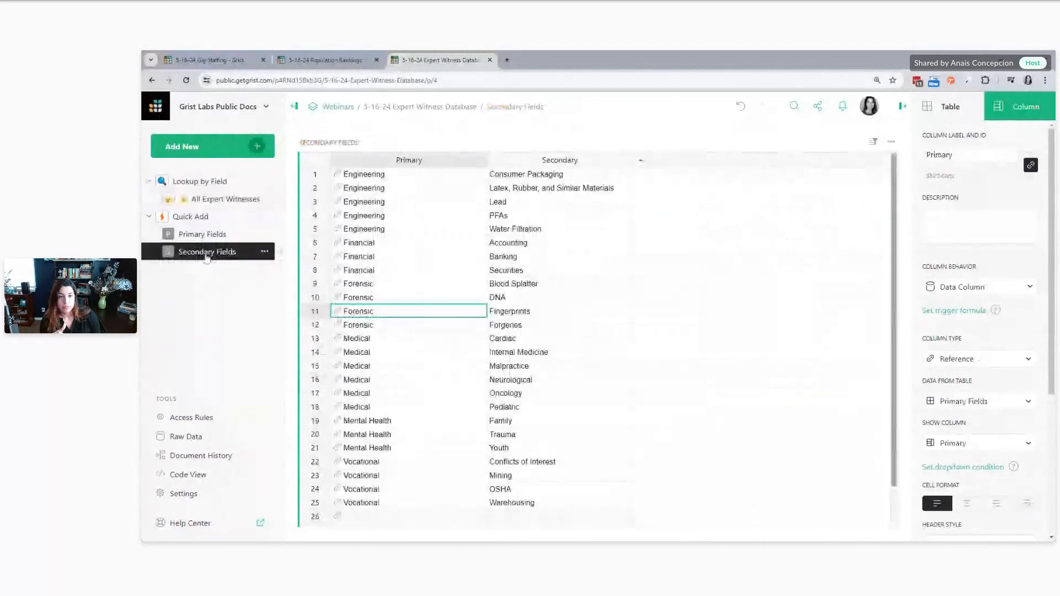
pyautogui.moveTo(395, 173); pyautogui.dragTo(417, 238)
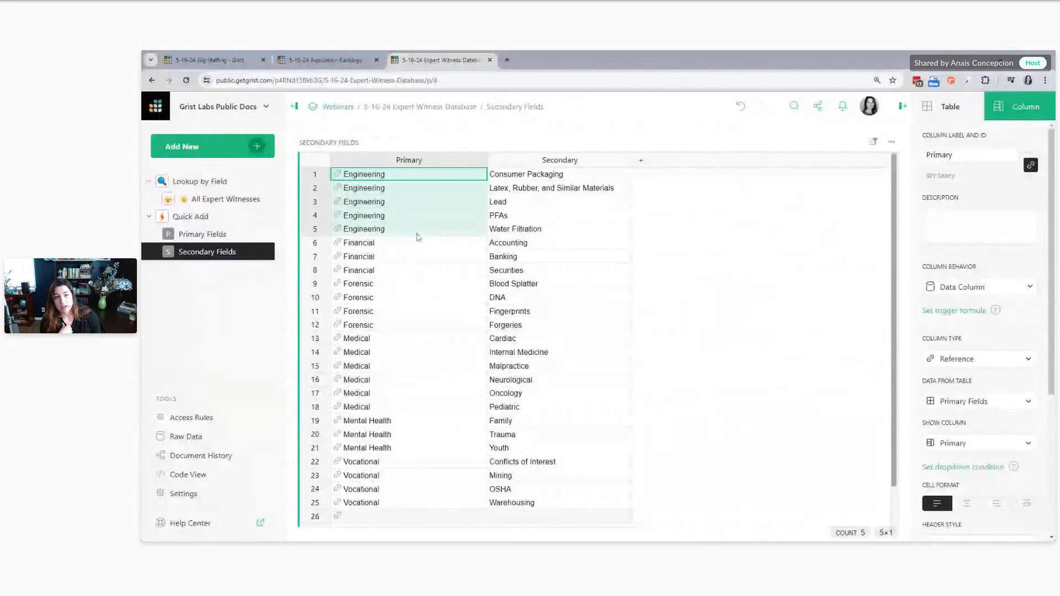
pyautogui.moveTo(586, 175); pyautogui.dragTo(578, 237)
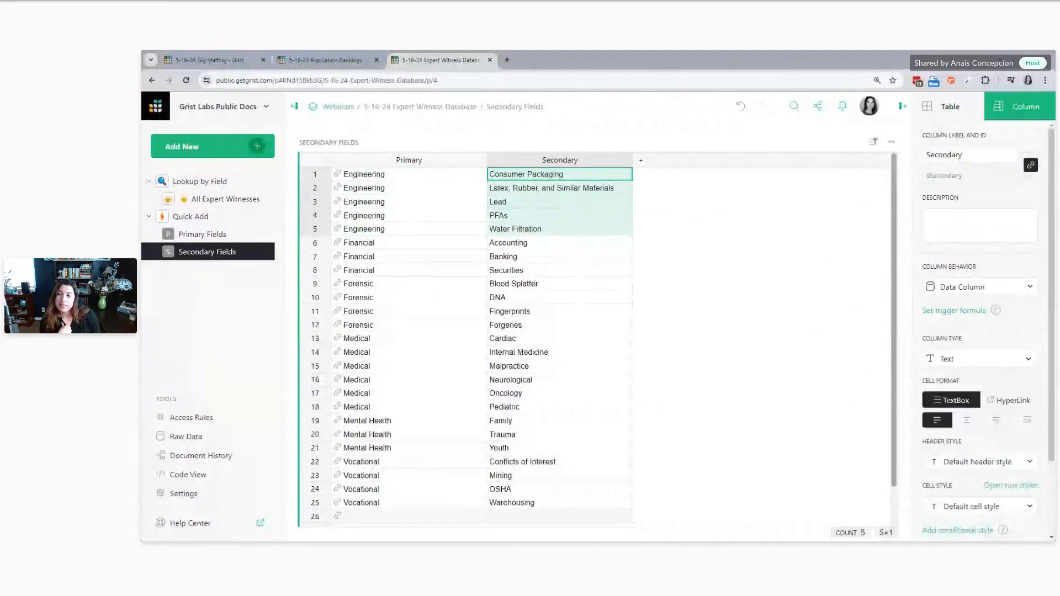
# Return to All Expert Witnesses and recheck the Secondary Fields choices offered for row 11, leaving the cell empty
pyautogui.click(205, 200)
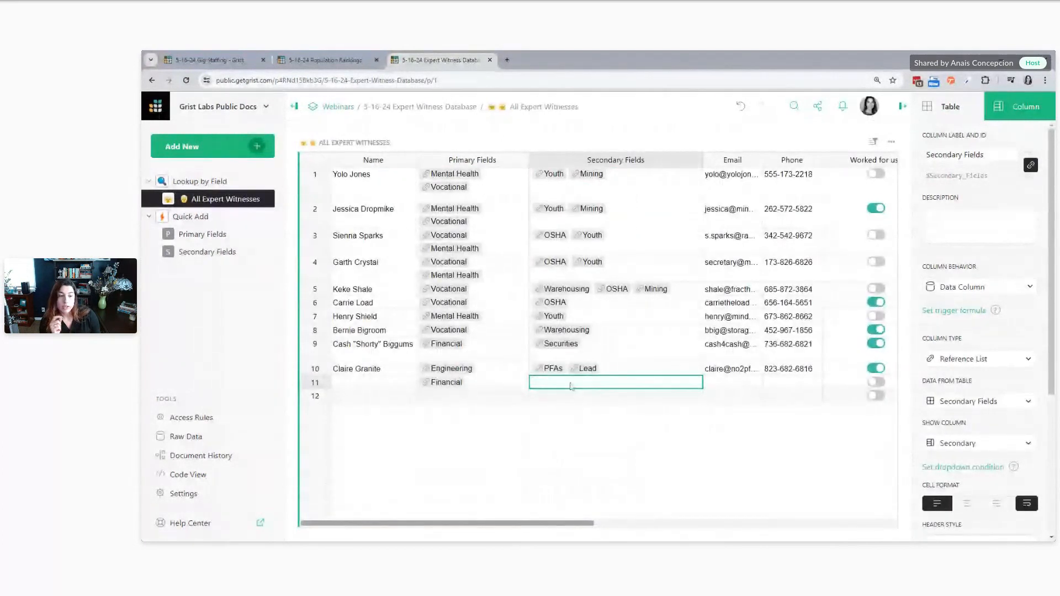
pyautogui.doubleClick(571, 387)
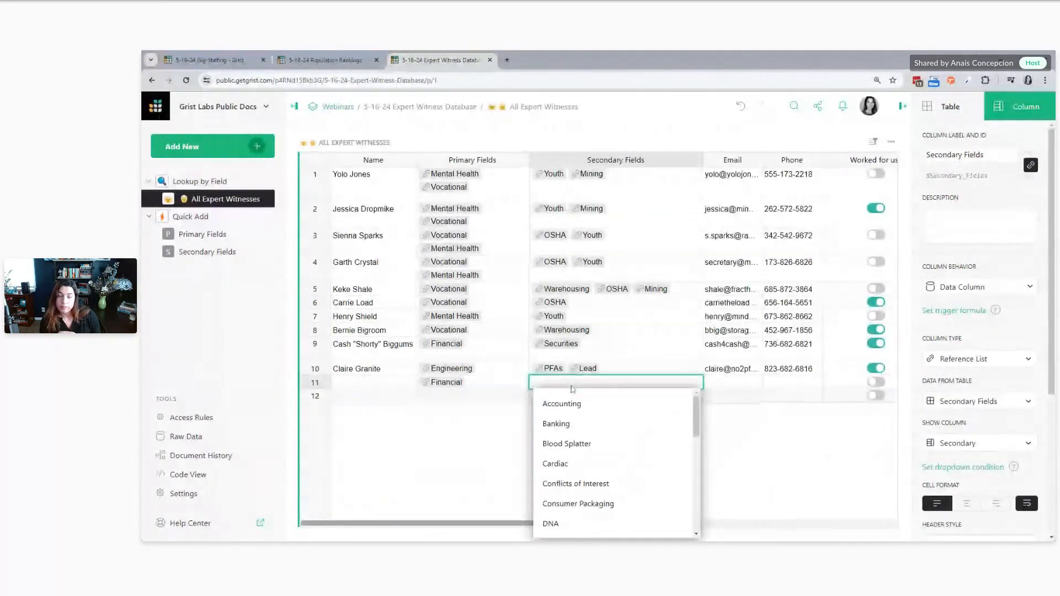
pyautogui.press('Escape')
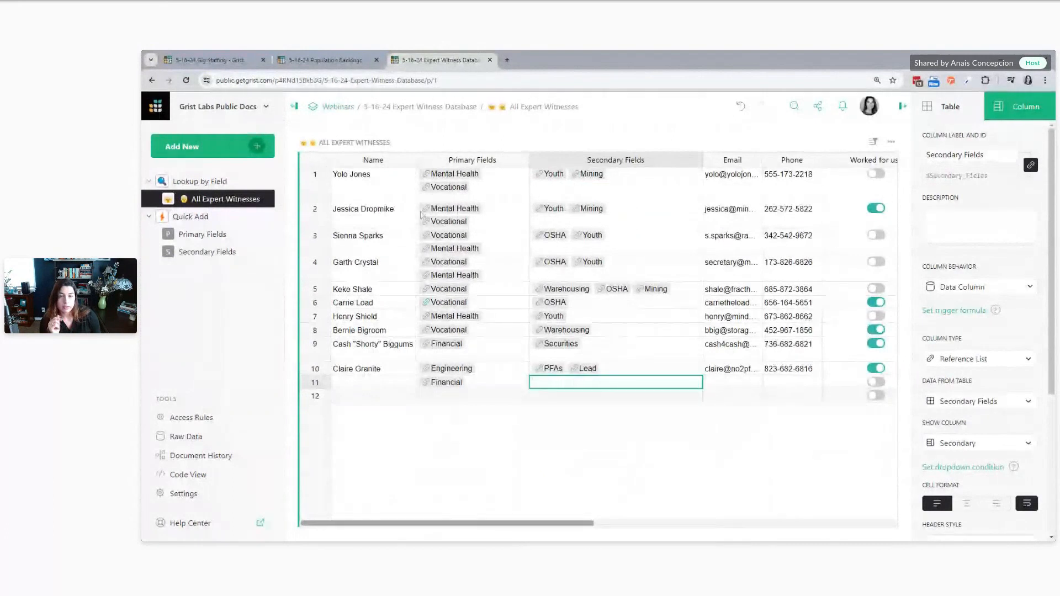
# Switch to the Gig Staffing document, add a Staffing column with the formula $Employee.Roles, and widen it
pyautogui.click(225, 55)
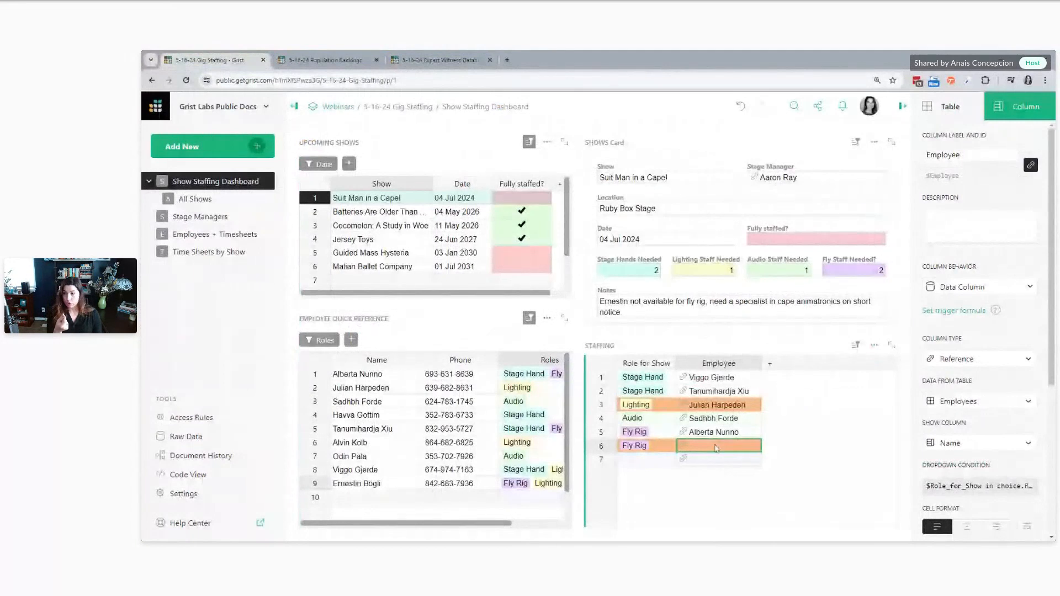
pyautogui.click(771, 366)
pyautogui.click(795, 151)
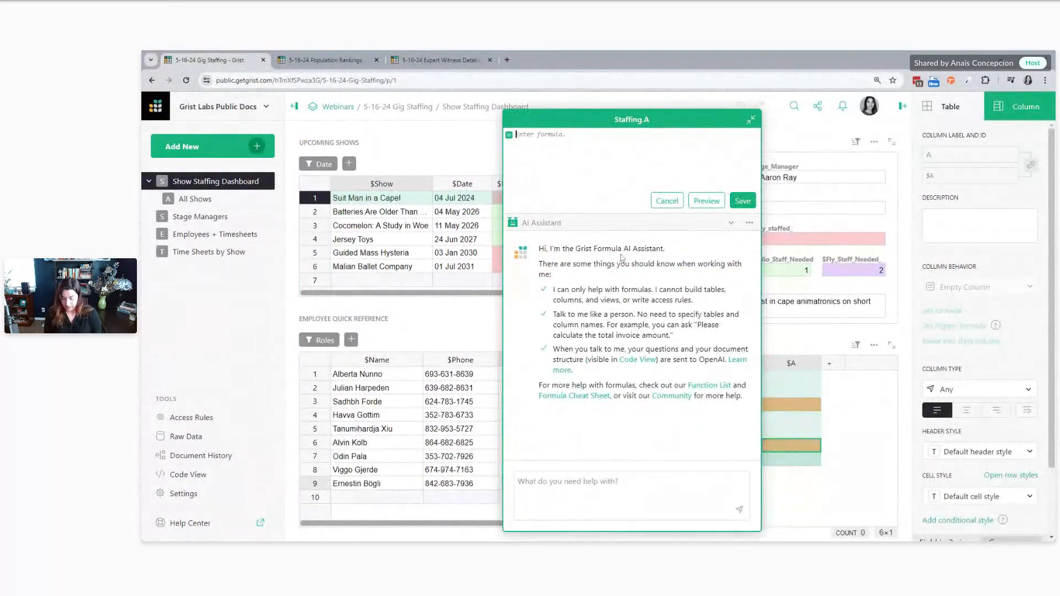
pyautogui.write('$E')
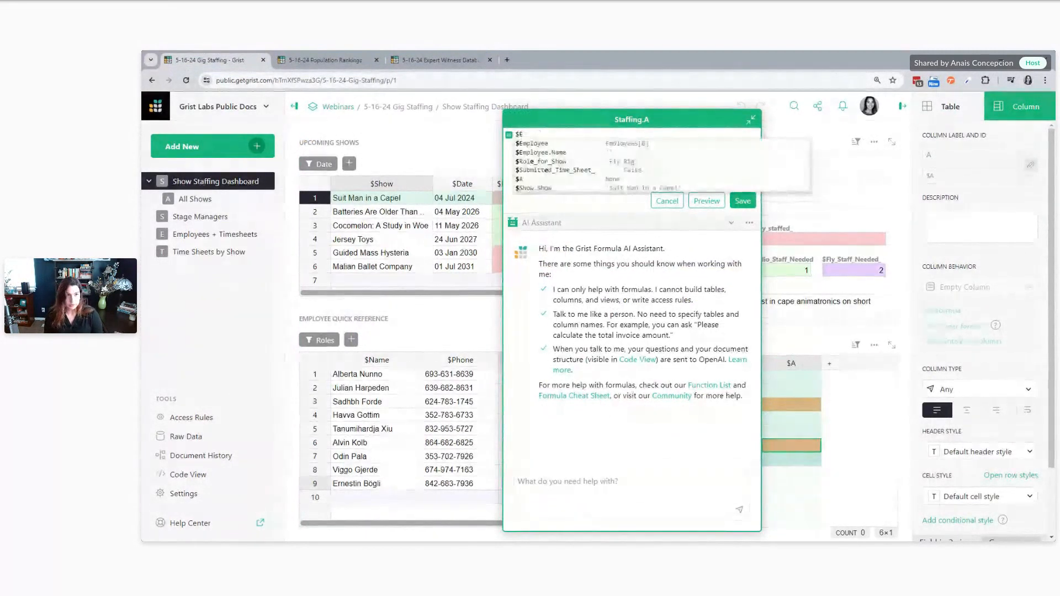
pyautogui.press('Tab')
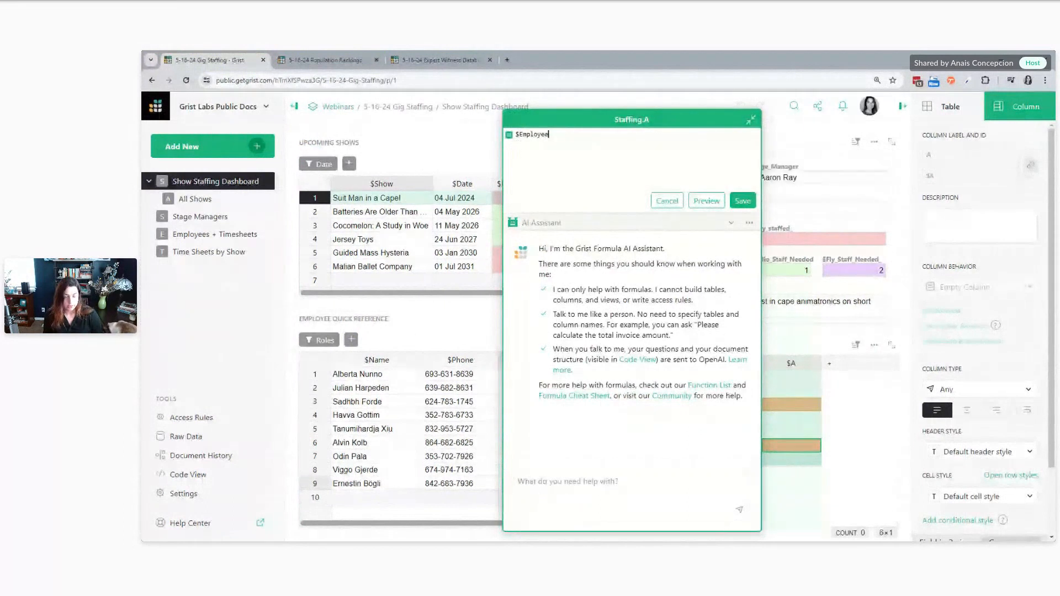
pyautogui.write('.Ro')
pyautogui.press('Tab')
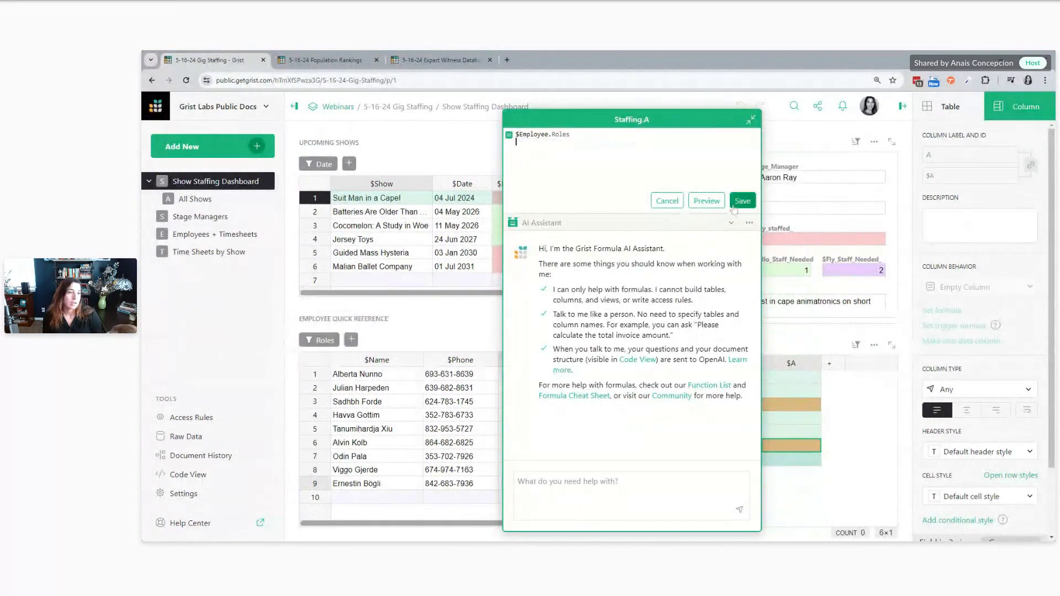
pyautogui.click(742, 200)
pyautogui.moveTo(821, 363); pyautogui.dragTo(885, 365)
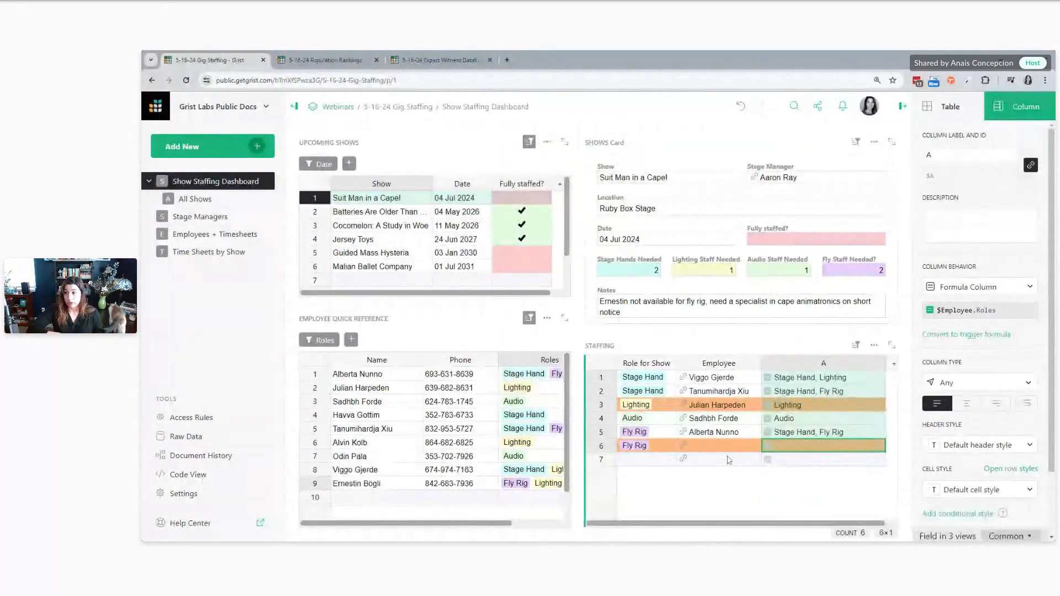
pyautogui.click(815, 402)
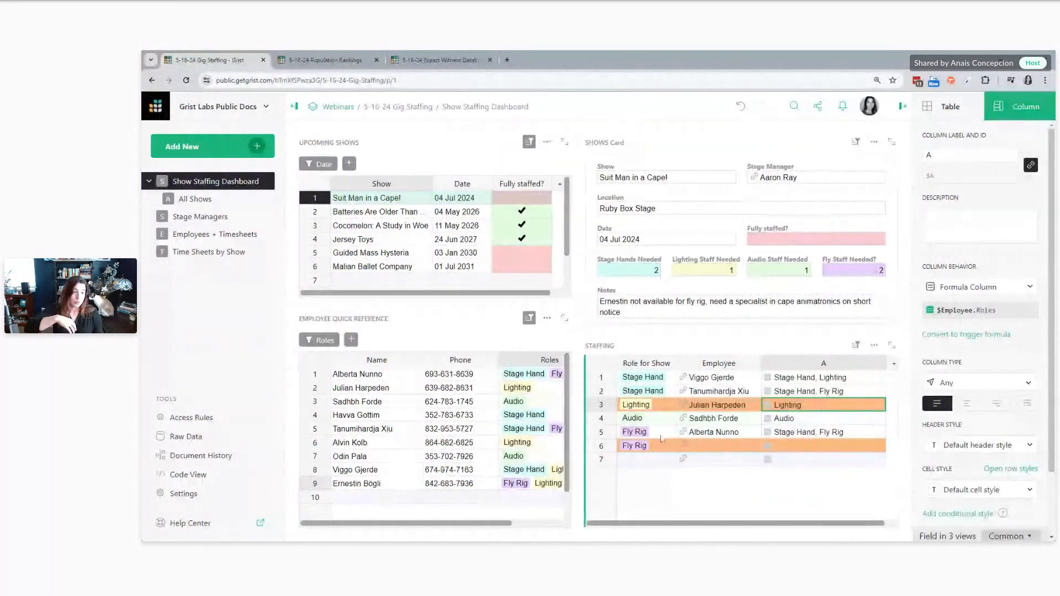
# Review the dropdown condition set on Staffing's Employee column
pyautogui.click(710, 447)
pyautogui.click(951, 488)
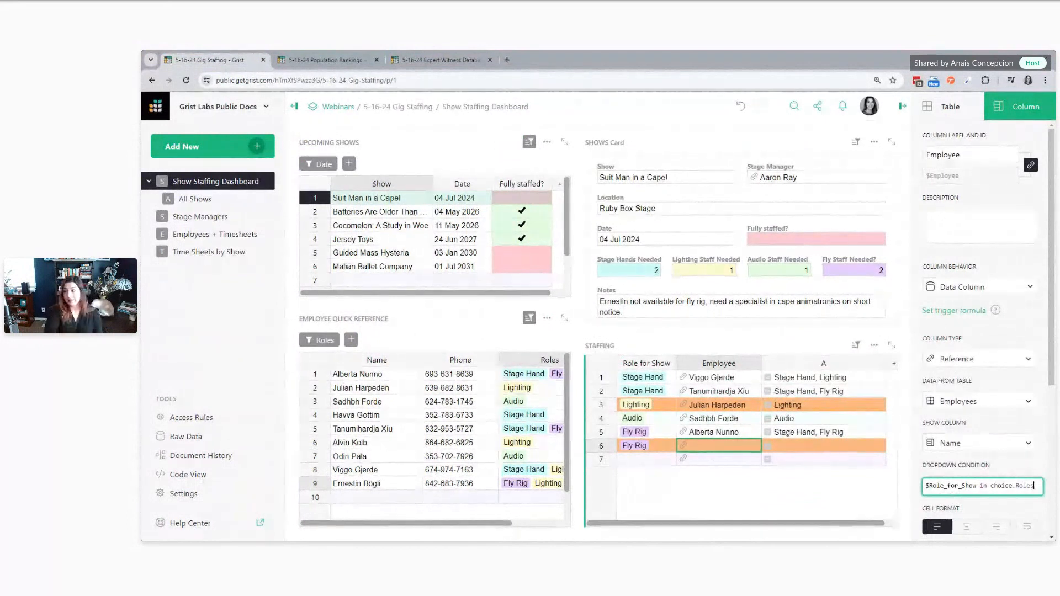
pyautogui.click(823, 506)
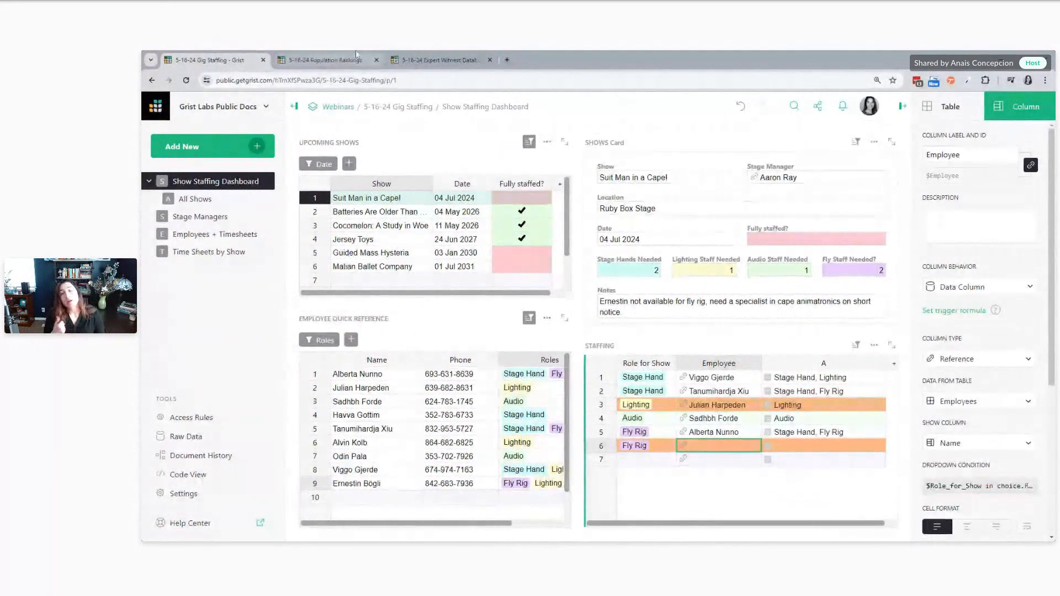
# Switch to the Expert Witness Database document and compare the Secondary Fields table with Primary Fields in All Expert Witnesses
pyautogui.click(436, 59)
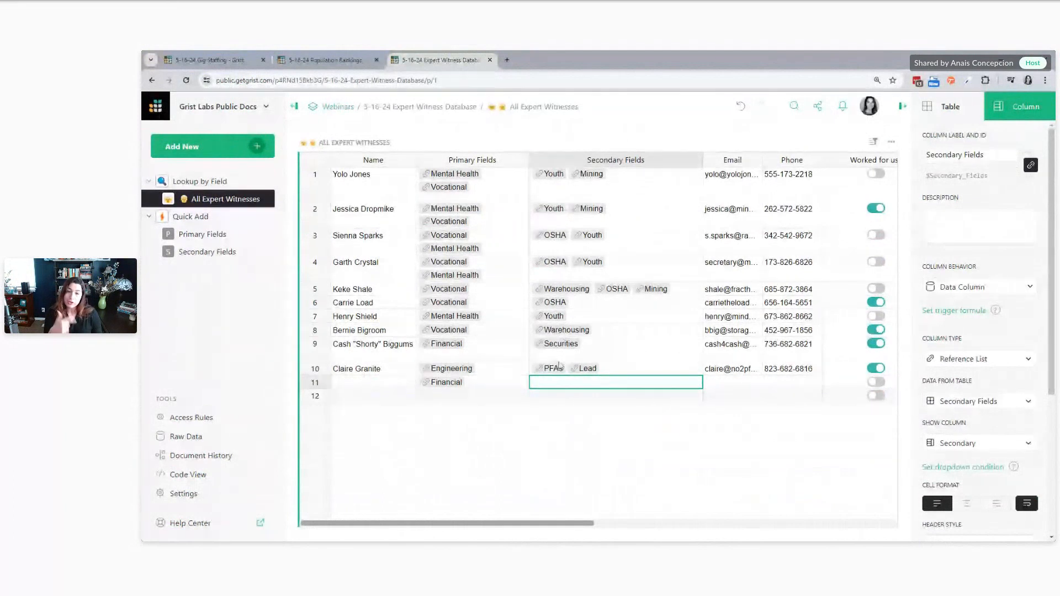
pyautogui.click(223, 251)
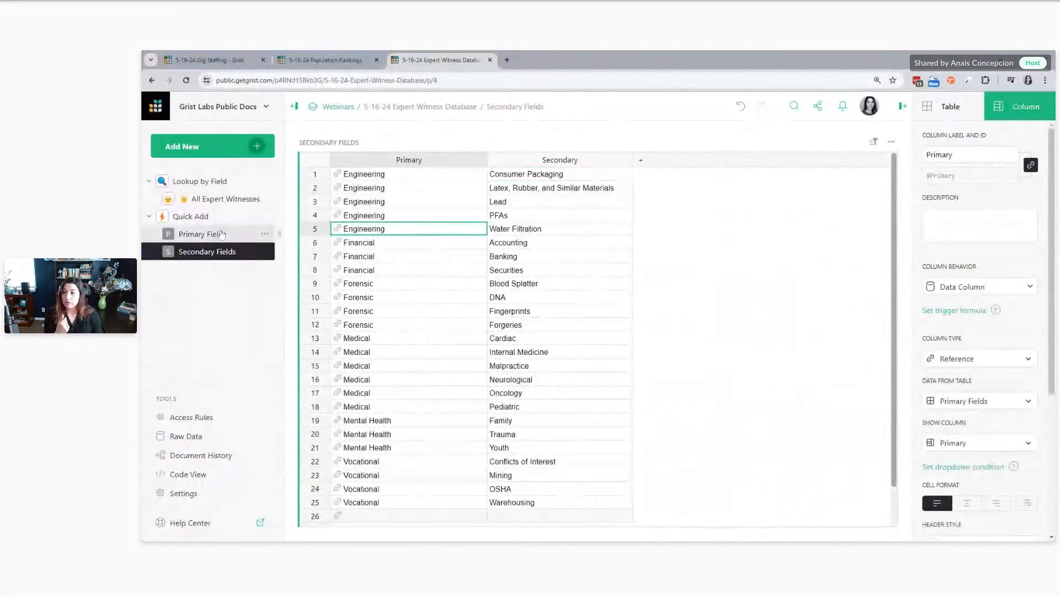
pyautogui.click(223, 205)
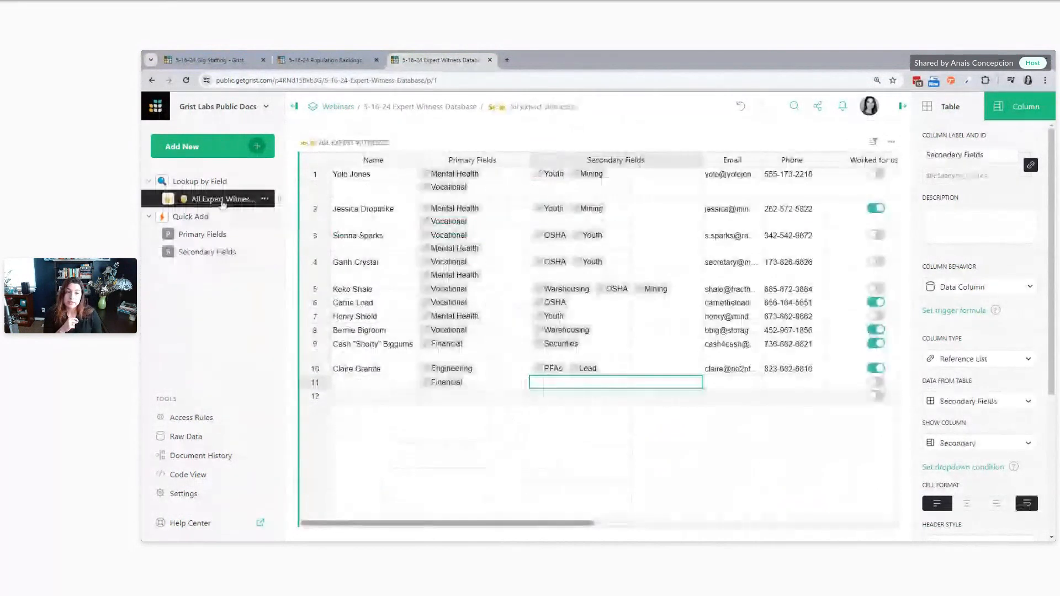
pyautogui.click(478, 302)
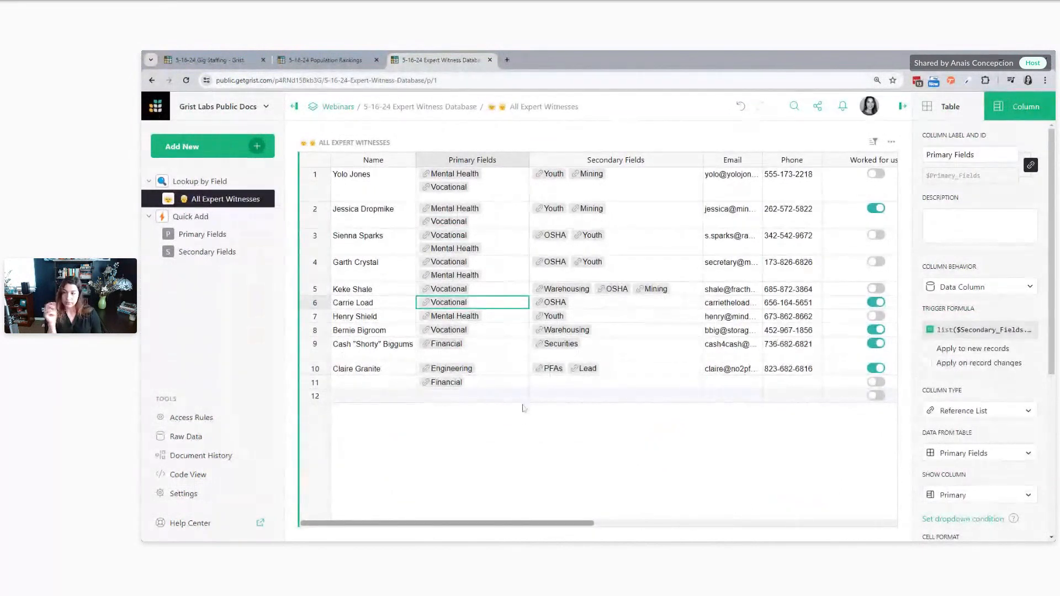
# Set the Secondary Fields column's dropdown condition to choice.Primary in $Primary_Fields and test it in row 11 without picking anything
pyautogui.click(556, 385)
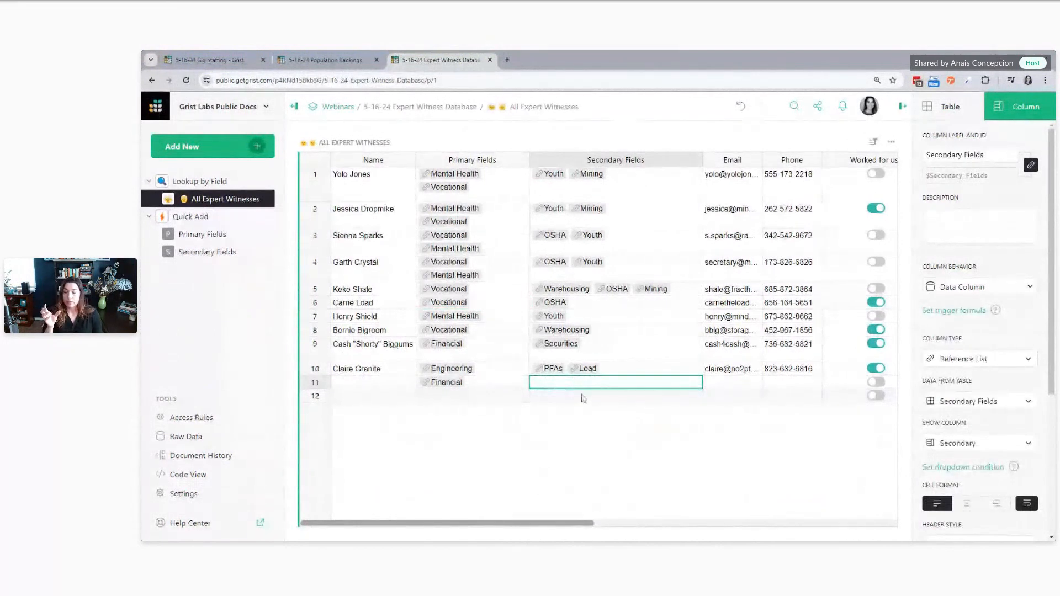
pyautogui.click(962, 467)
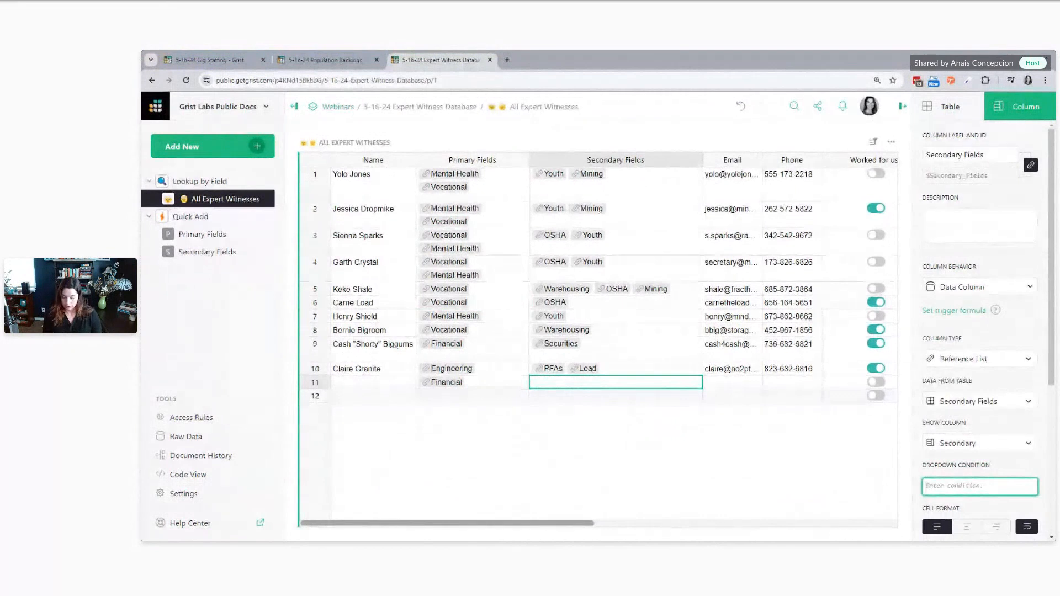
pyautogui.write('choice.P')
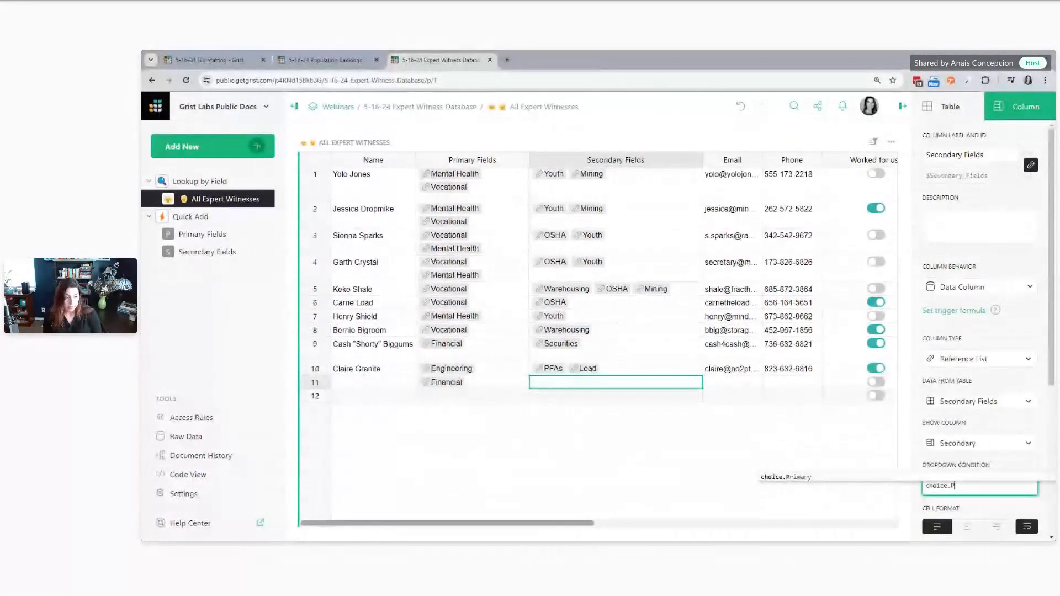
pyautogui.press('Tab')
pyautogui.write('in $P')
pyautogui.press('Down')
pyautogui.press('Tab')
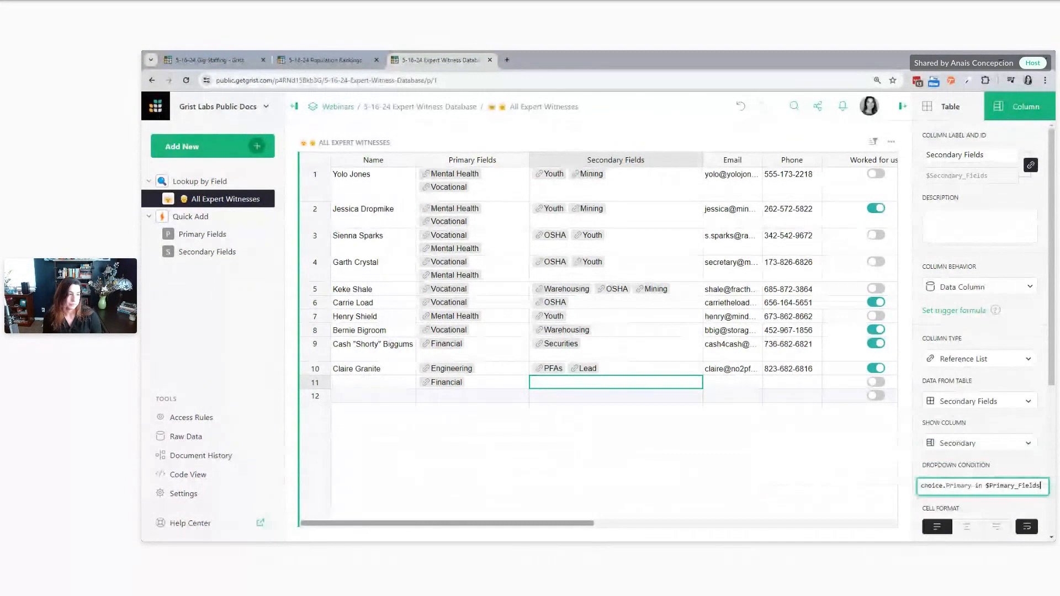
pyautogui.press('Return')
pyautogui.doubleClick(554, 381)
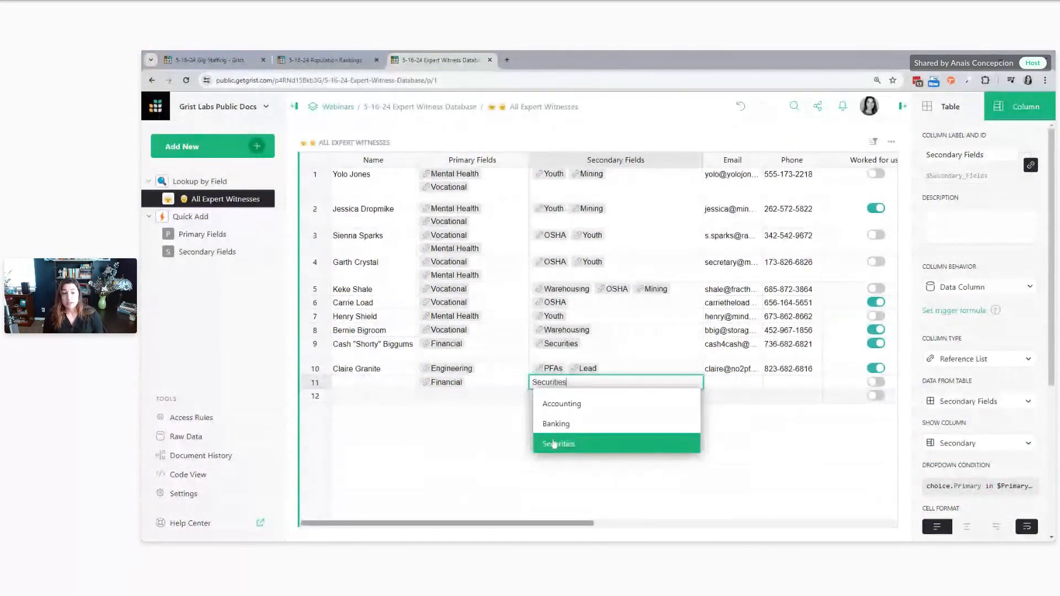
pyautogui.press('Escape')
# Add Forensic to the Primary Fields of row 11 and check the Secondary Fields choices offered there
pyautogui.doubleClick(485, 383)
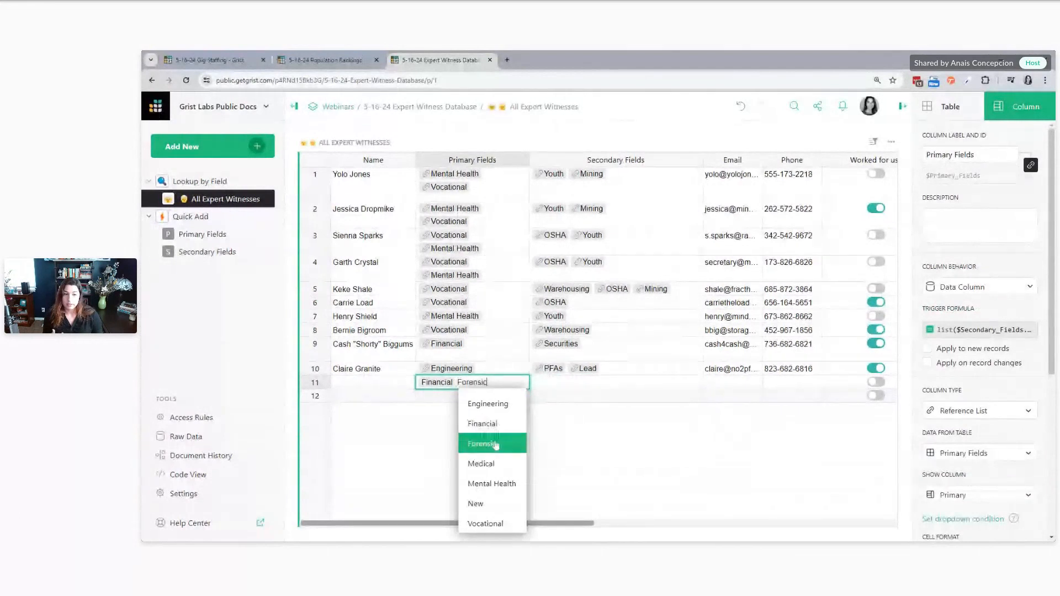
pyautogui.click(477, 443)
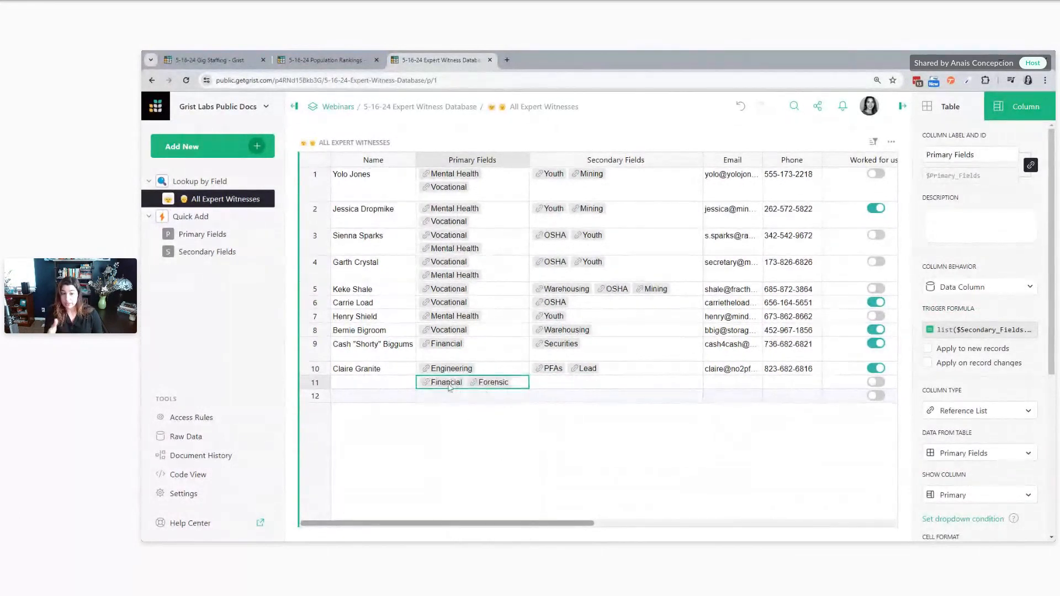
pyautogui.click(572, 386)
pyautogui.doubleClick(571, 386)
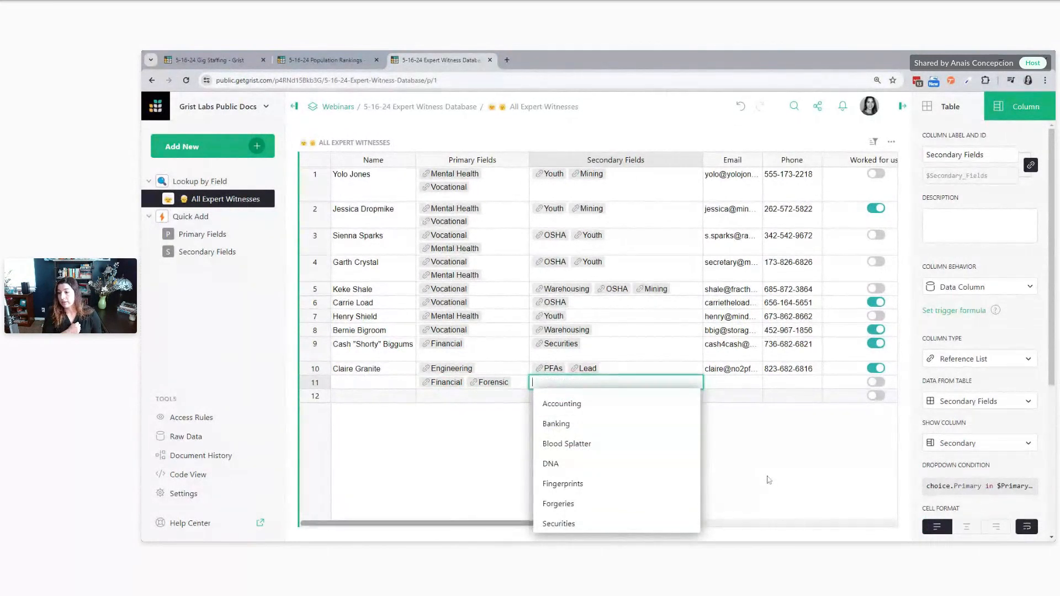
pyautogui.press('Escape')
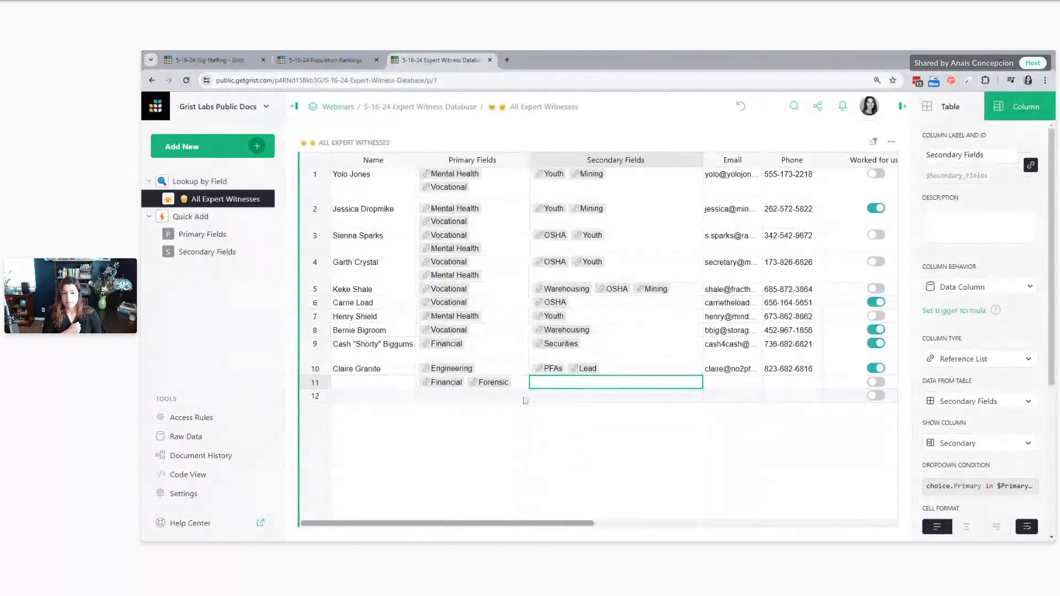
pyautogui.click(516, 386)
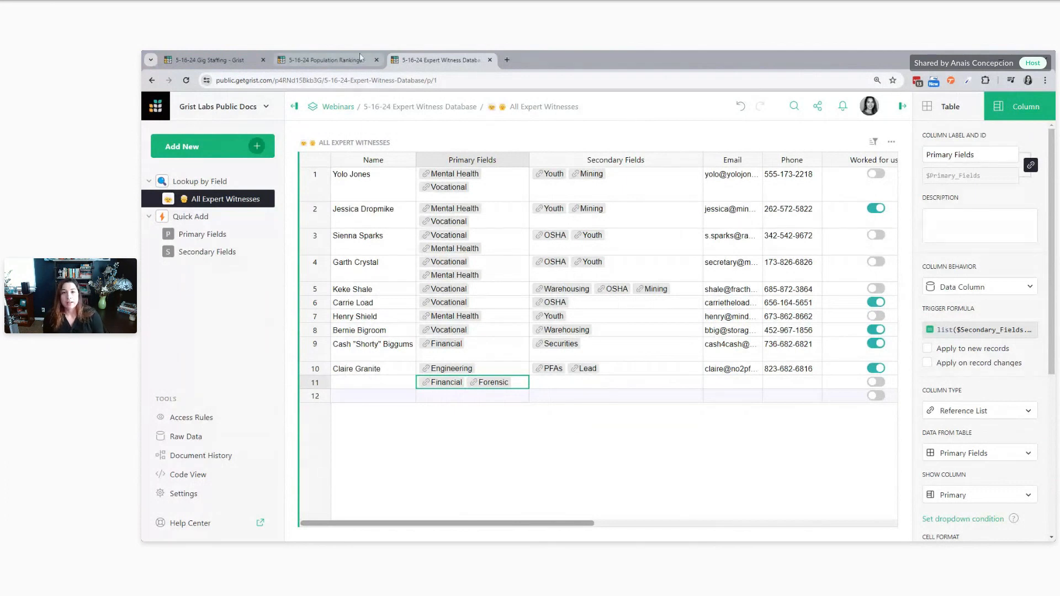
# In Gig Staffing's Employees + Timesheets page, add an employee named New with the role Stage Hand and check the role choices offered
pyautogui.click(233, 56)
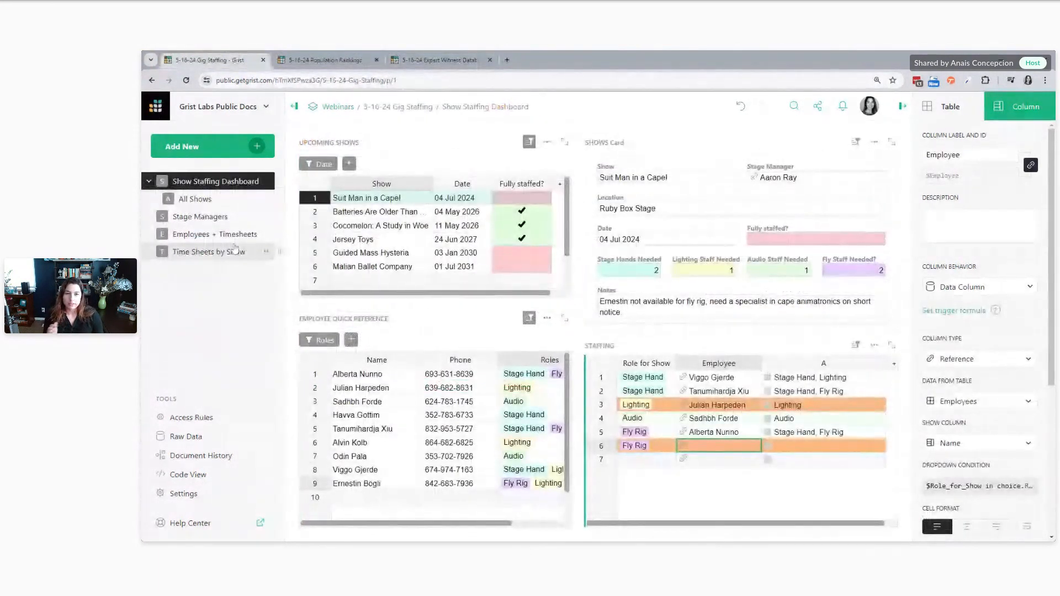
pyautogui.click(235, 234)
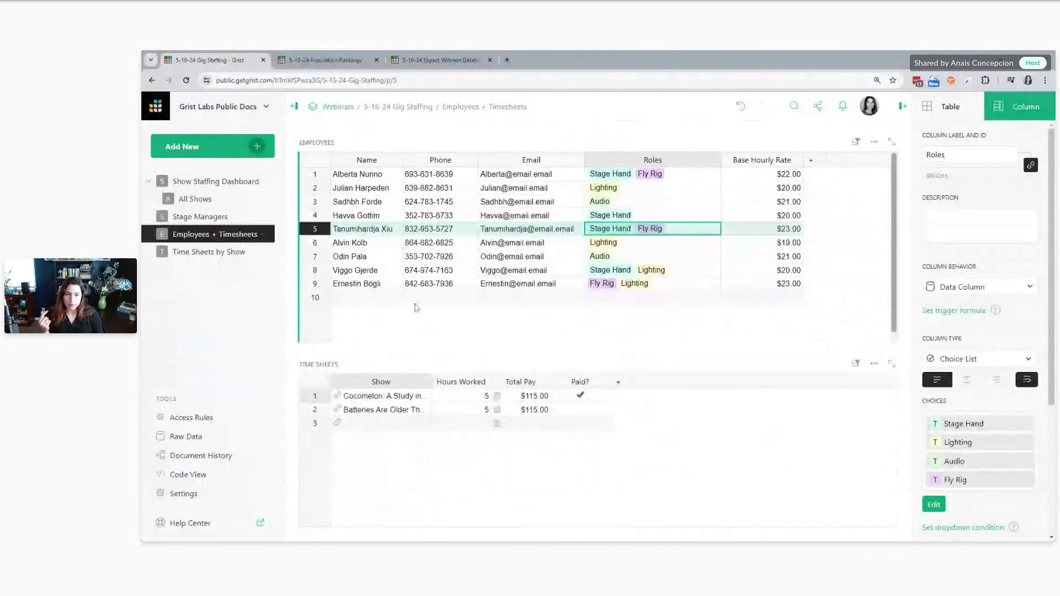
pyautogui.doubleClick(380, 303)
pyautogui.write('New')
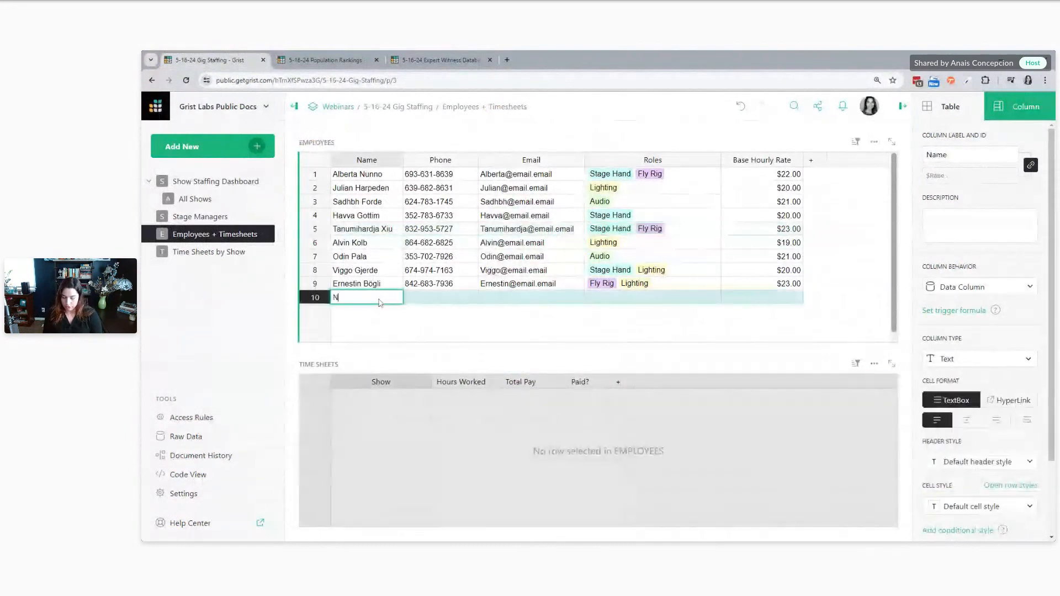
pyautogui.press('Return')
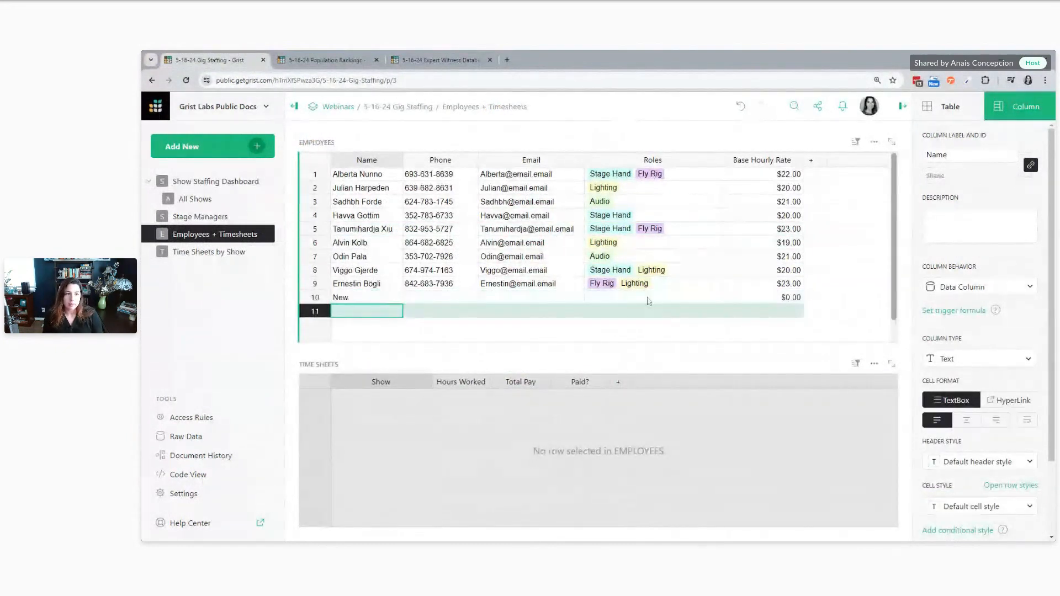
pyautogui.click(649, 301)
pyautogui.doubleClick(649, 300)
pyautogui.click(642, 320)
pyautogui.press('Return')
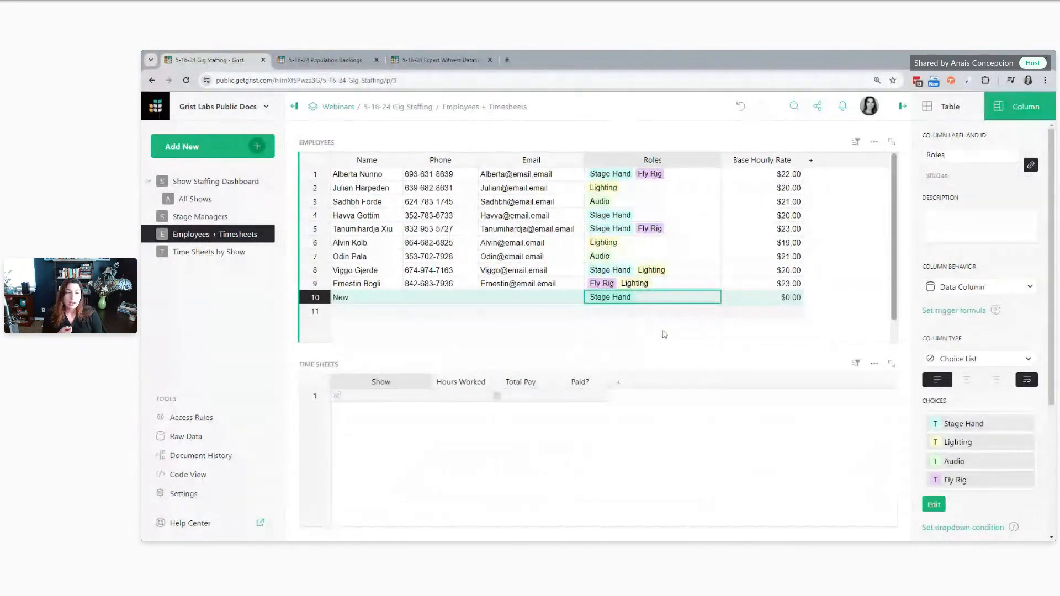
pyautogui.doubleClick(654, 300)
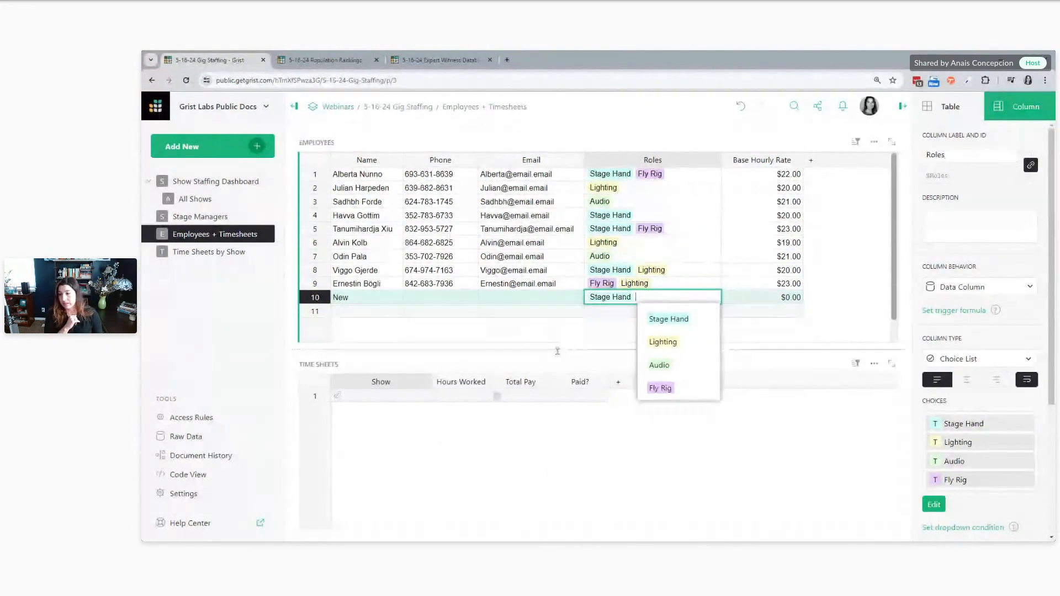
pyautogui.click(596, 356)
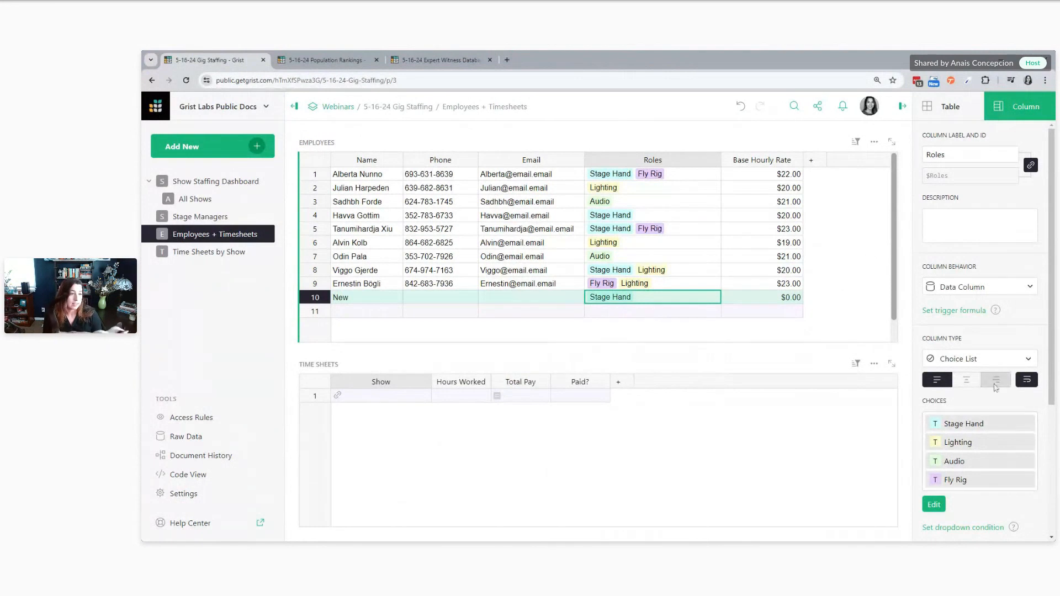
# Set the Roles column's dropdown condition to choice not in $Roles
pyautogui.scroll(-2, 972, 331)
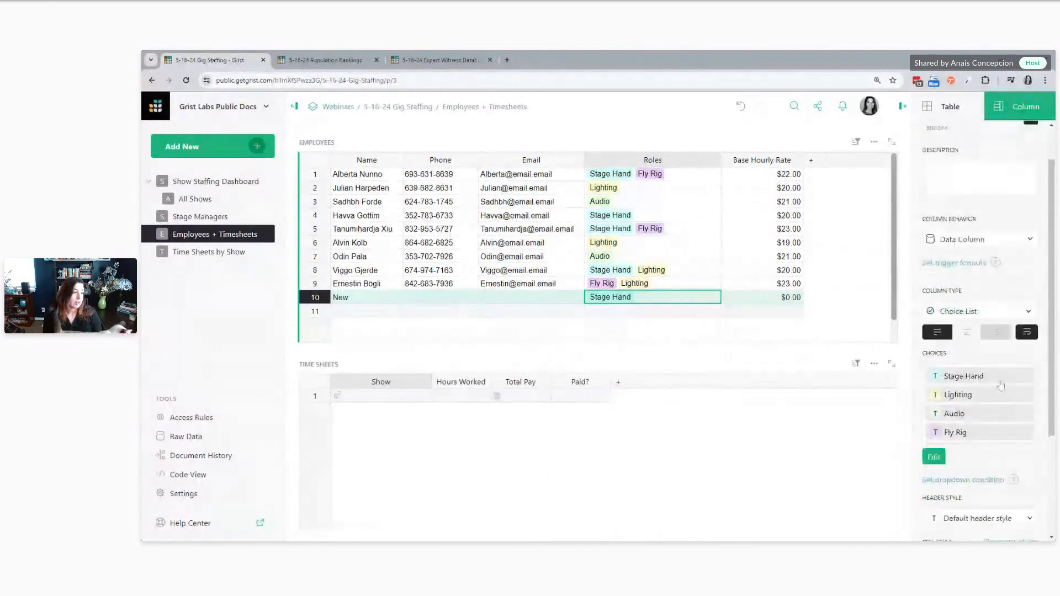
pyautogui.click(963, 432)
pyautogui.write('choice noti')
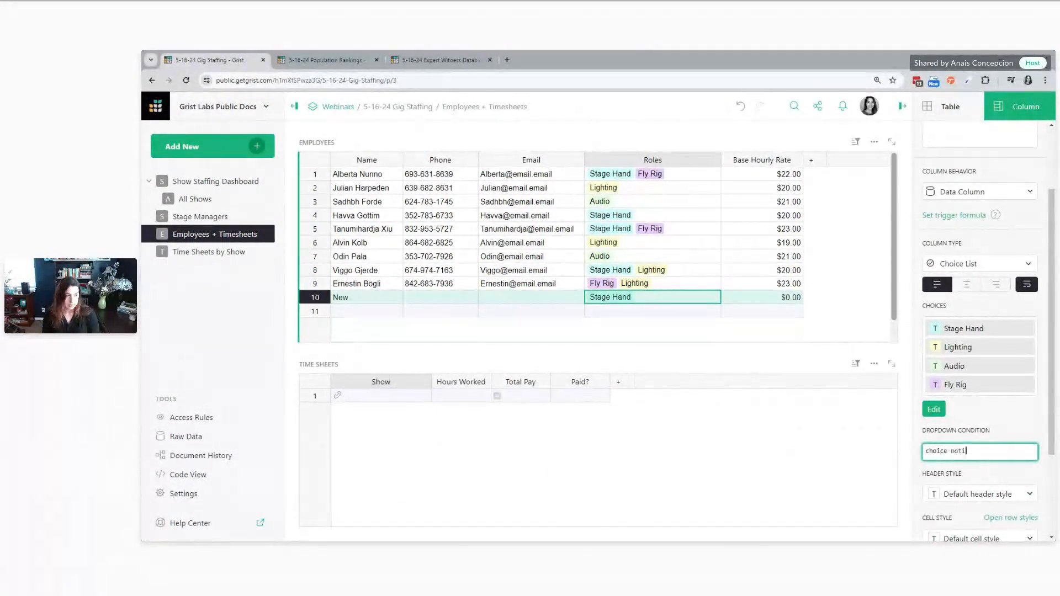
pyautogui.press('BackSpace')
pyautogui.write('in $')
pyautogui.press('Down')
pyautogui.press('Down')
pyautogui.press('Down')
pyautogui.press('Down')
pyautogui.press('Down')
pyautogui.press('Return')
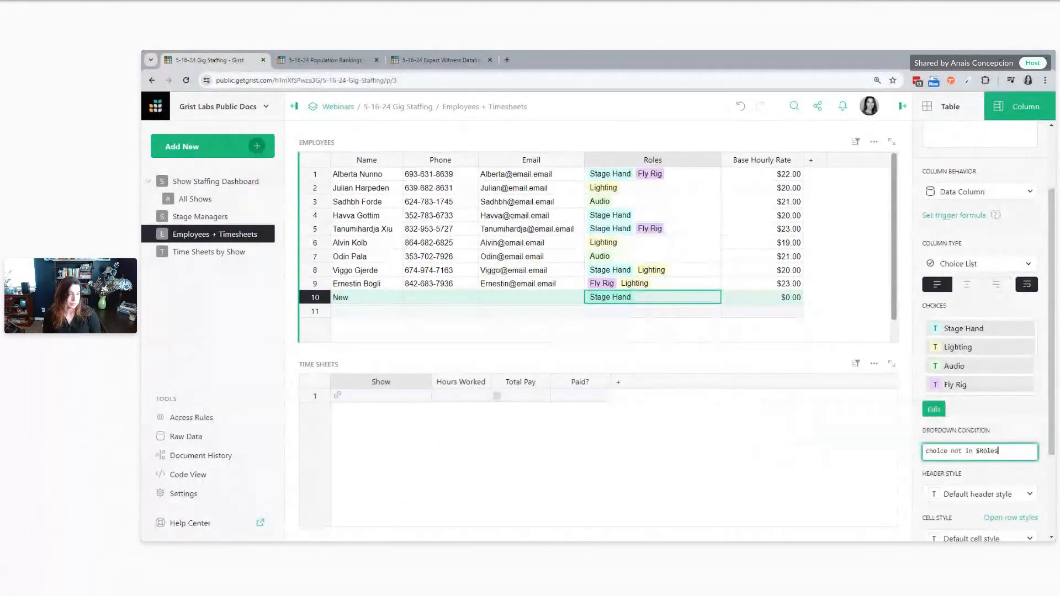
pyautogui.click(908, 418)
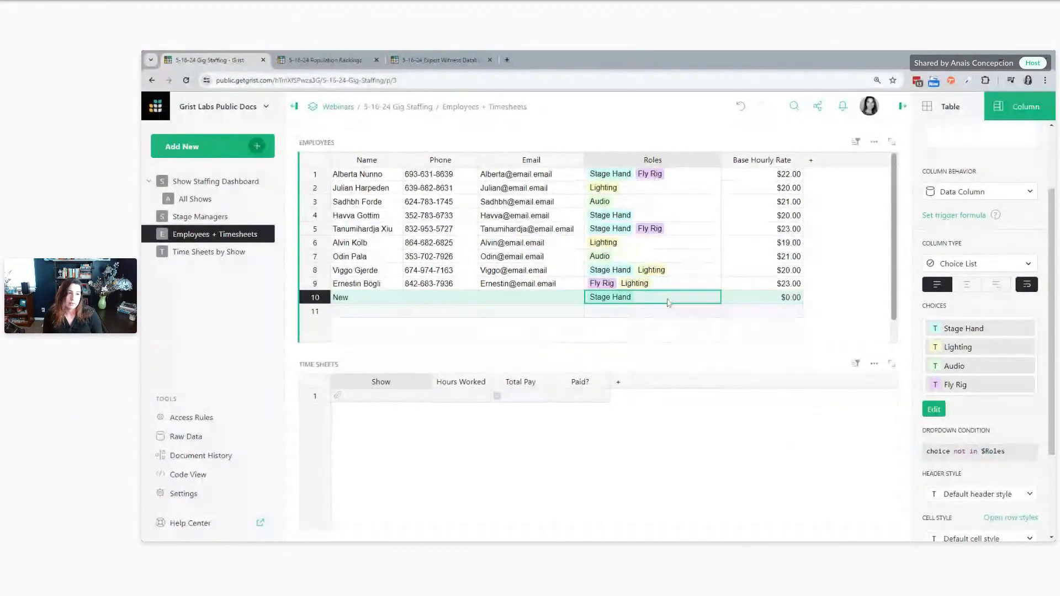
# Add Lighting to the New employee's Roles and check the choices still offered
pyautogui.press('Return')
pyautogui.click(669, 321)
pyautogui.click(693, 325)
pyautogui.doubleClick(691, 300)
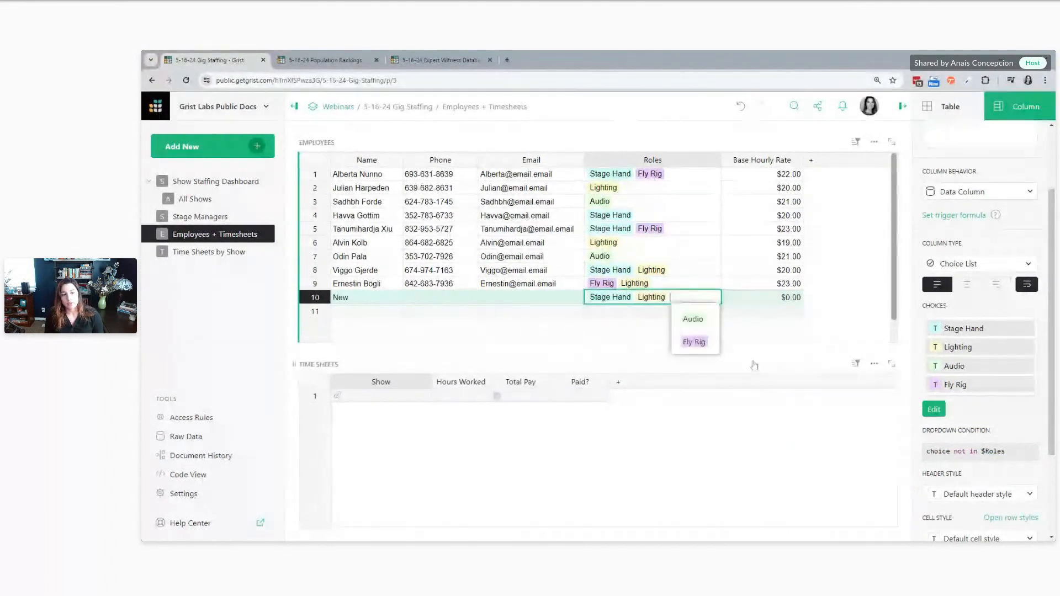
# On the Show Staffing Dashboard, try to enter new as the Employee of the unfilled Fly Rig row in Staffing
pyautogui.press('Escape')
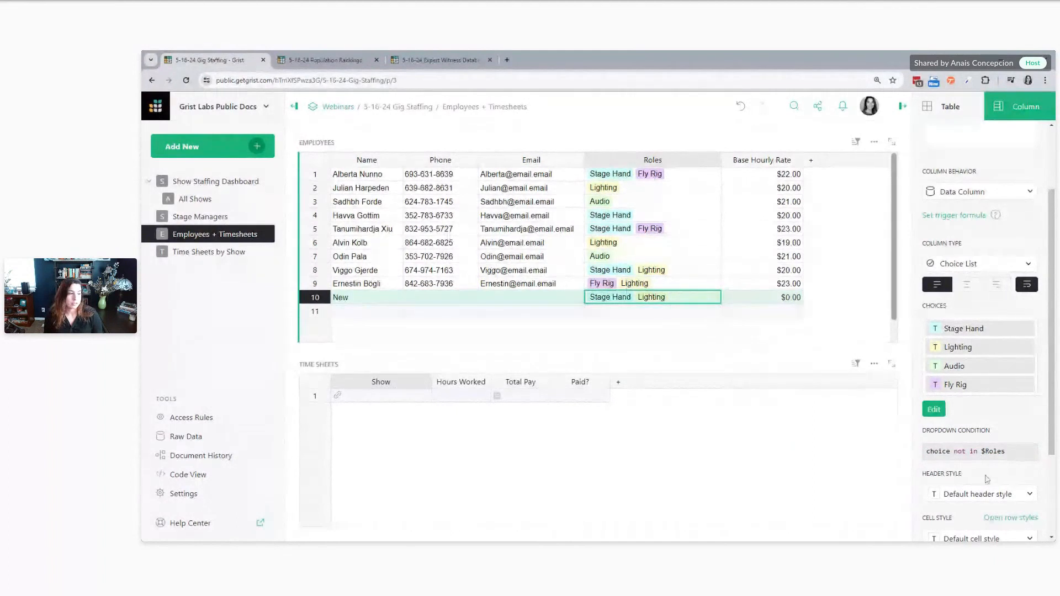
pyautogui.click(691, 283)
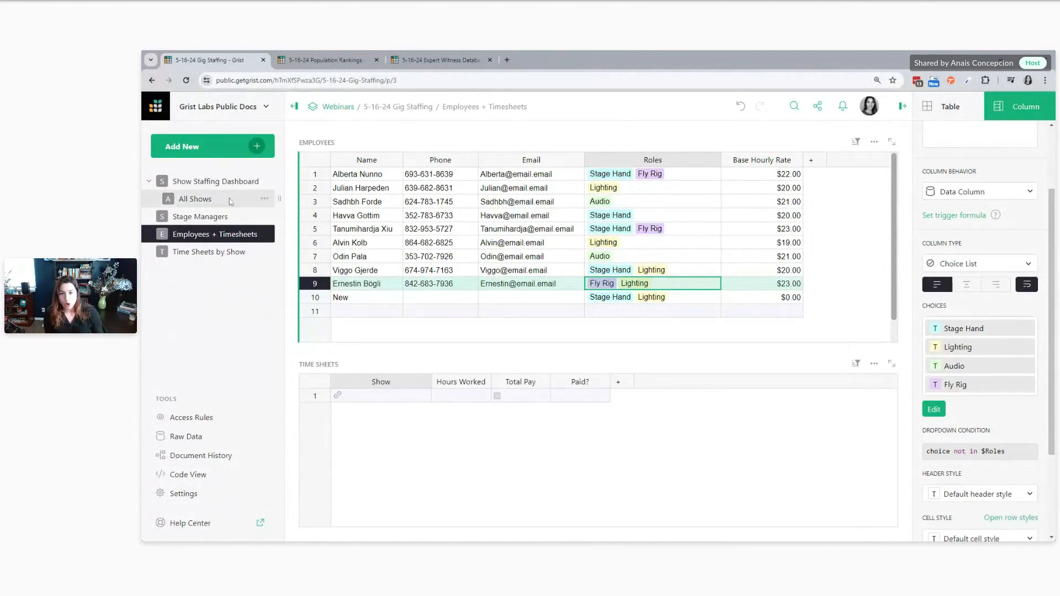
pyautogui.click(198, 182)
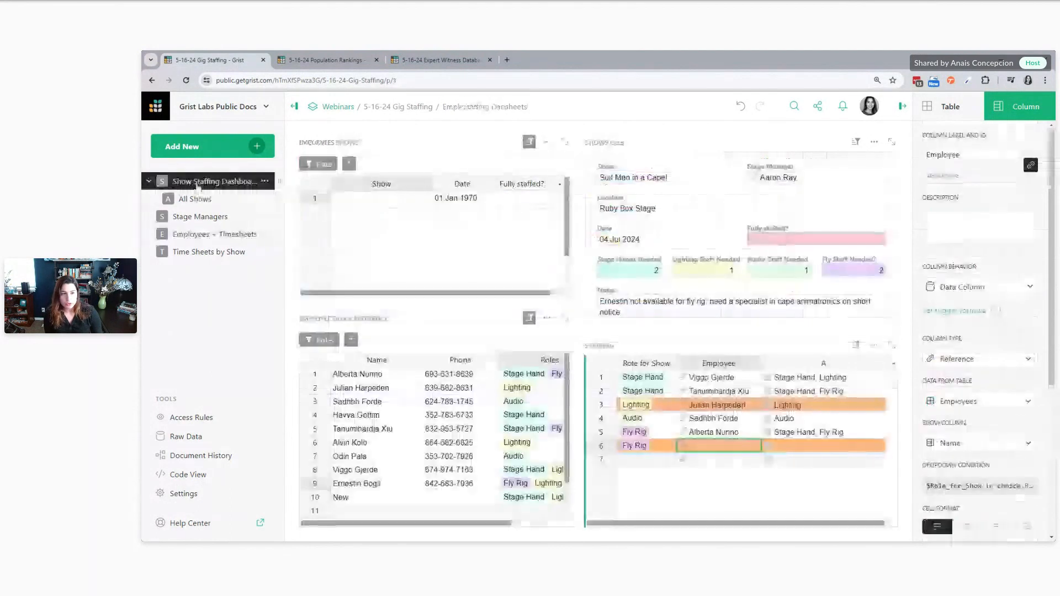
pyautogui.doubleClick(726, 446)
pyautogui.hotkey('ctrl', 'a')
pyautogui.press('BackSpace')
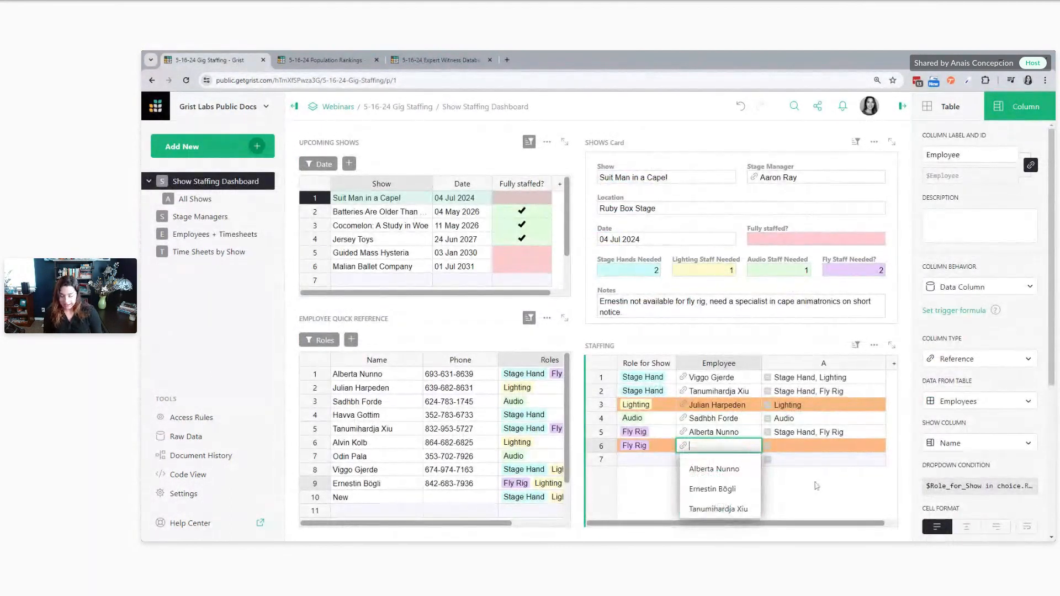
pyautogui.write('new')
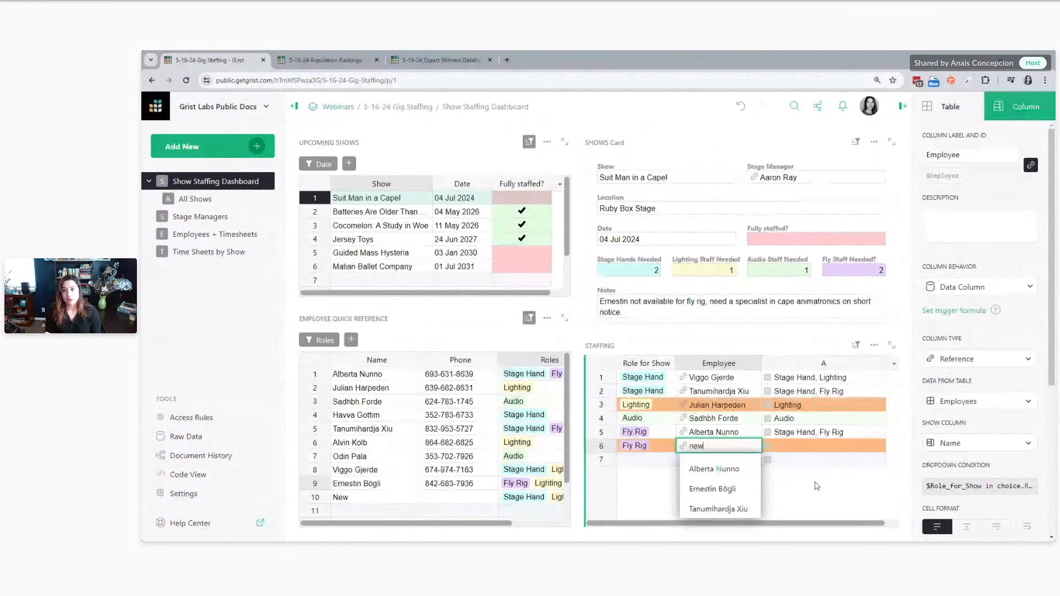
pyautogui.press('Return')
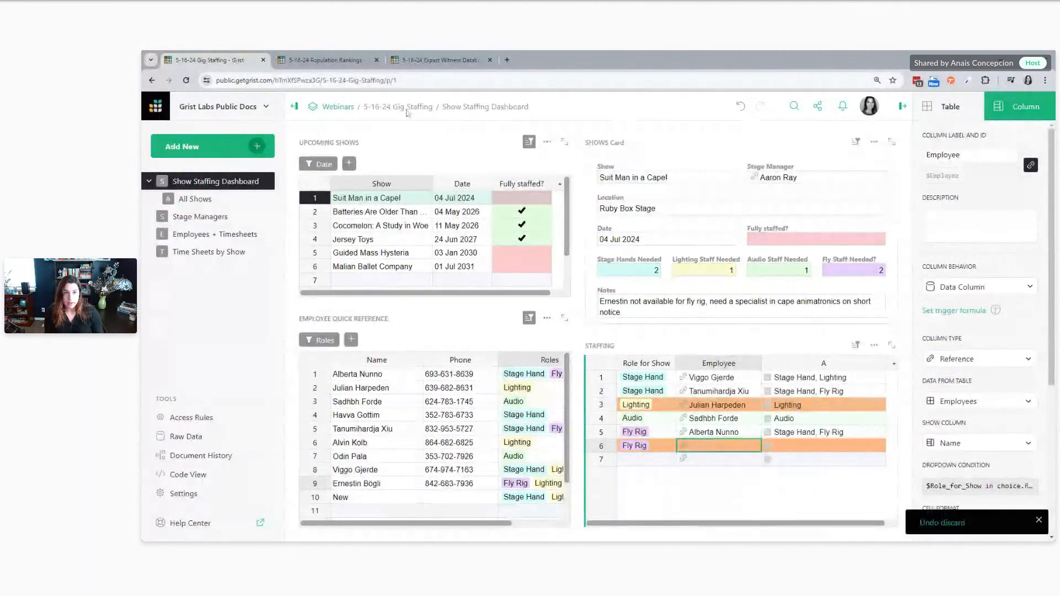
# In the Population Rankings document, try New in the Country cell of blank row 1002 to check the choices offered, and discard it
pyautogui.click(327, 58)
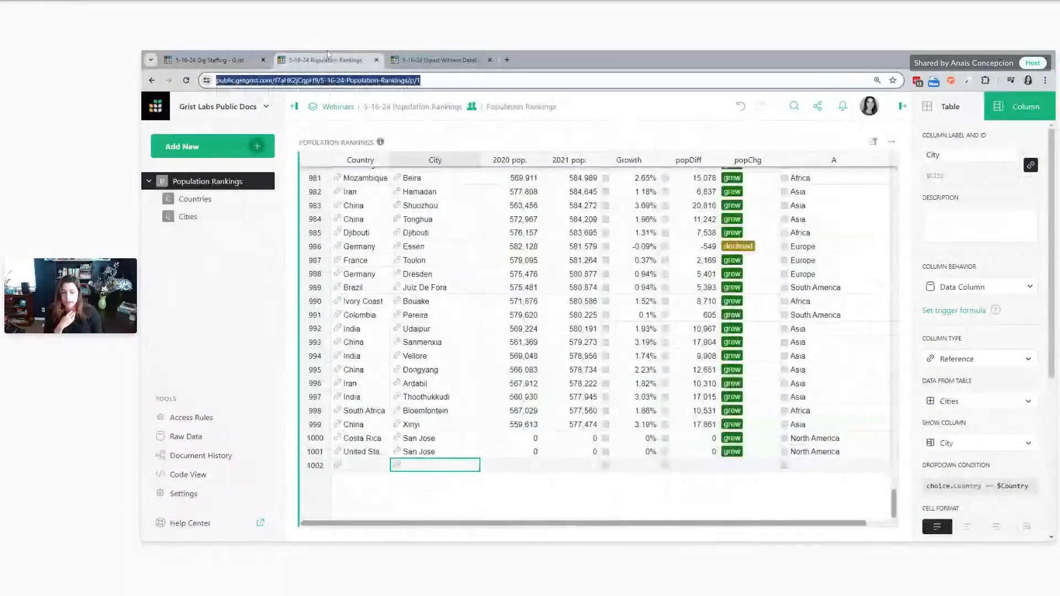
pyautogui.click(369, 466)
pyautogui.press('Return')
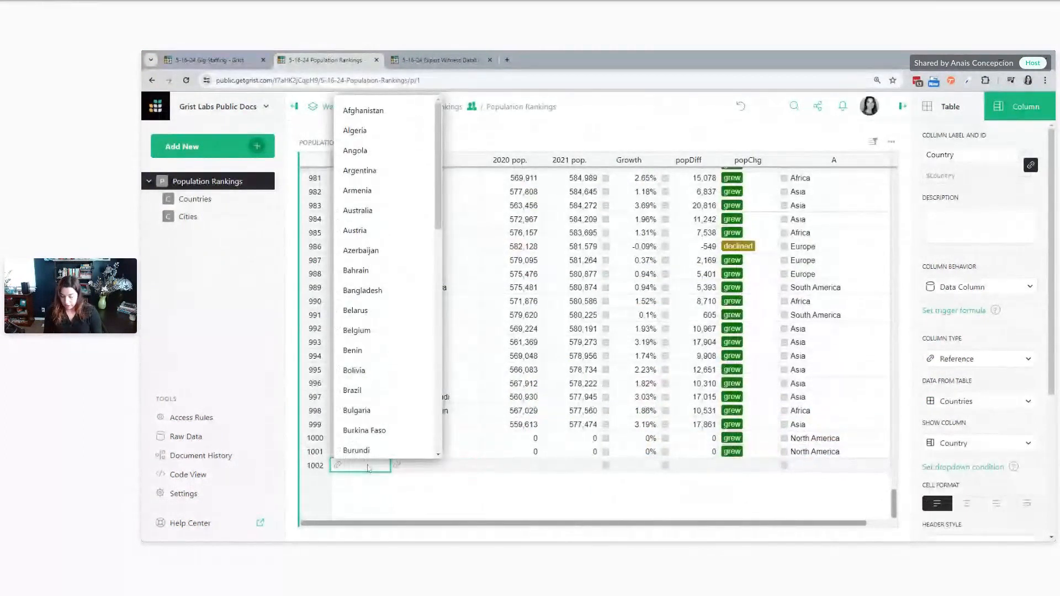
pyautogui.write('New')
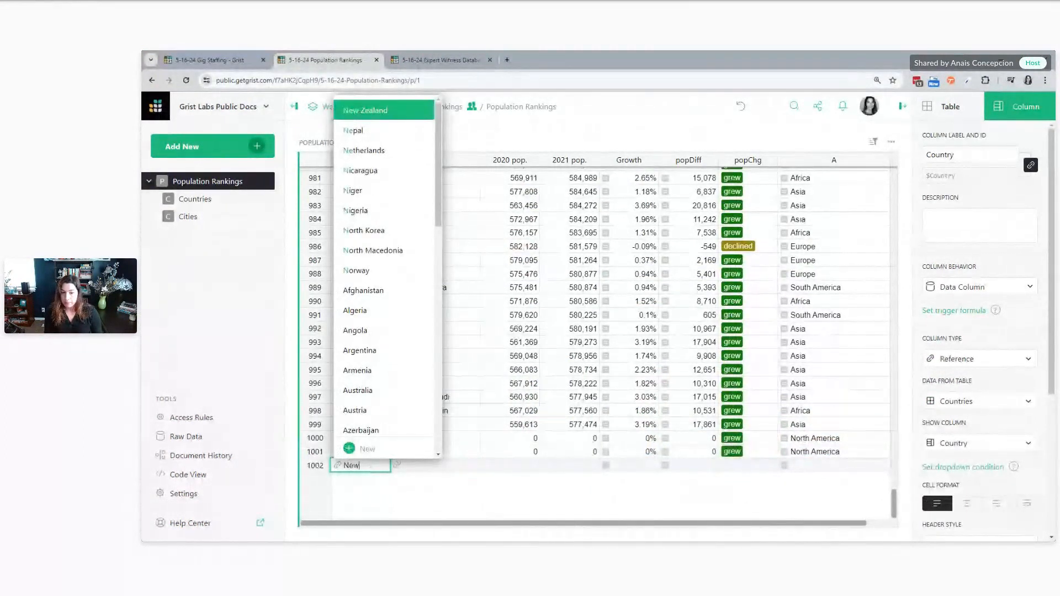
pyautogui.press('Escape')
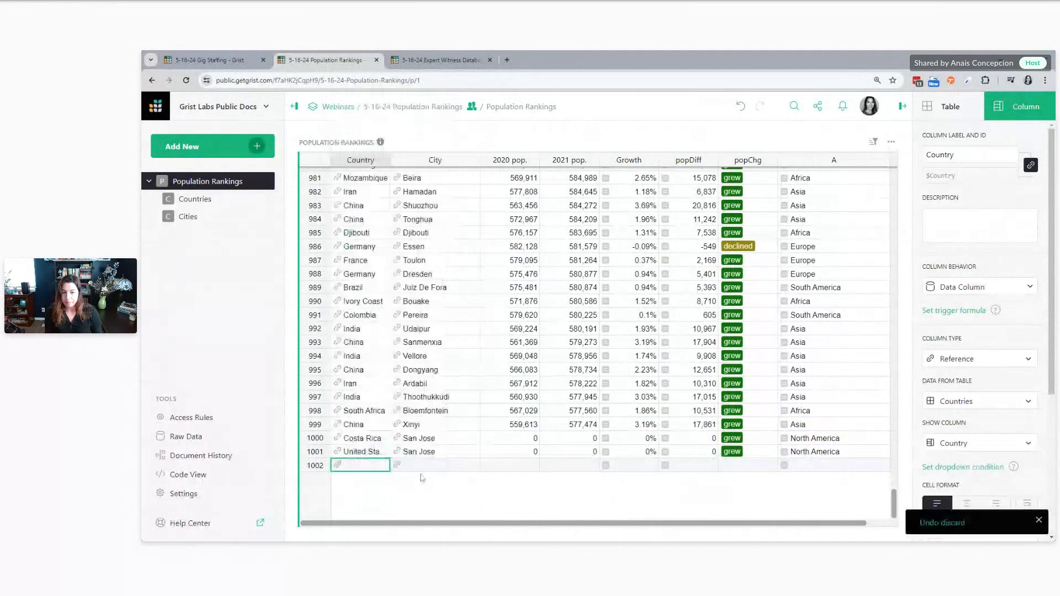
# Look through the countries and cities listed on the Cities page
pyautogui.click(188, 217)
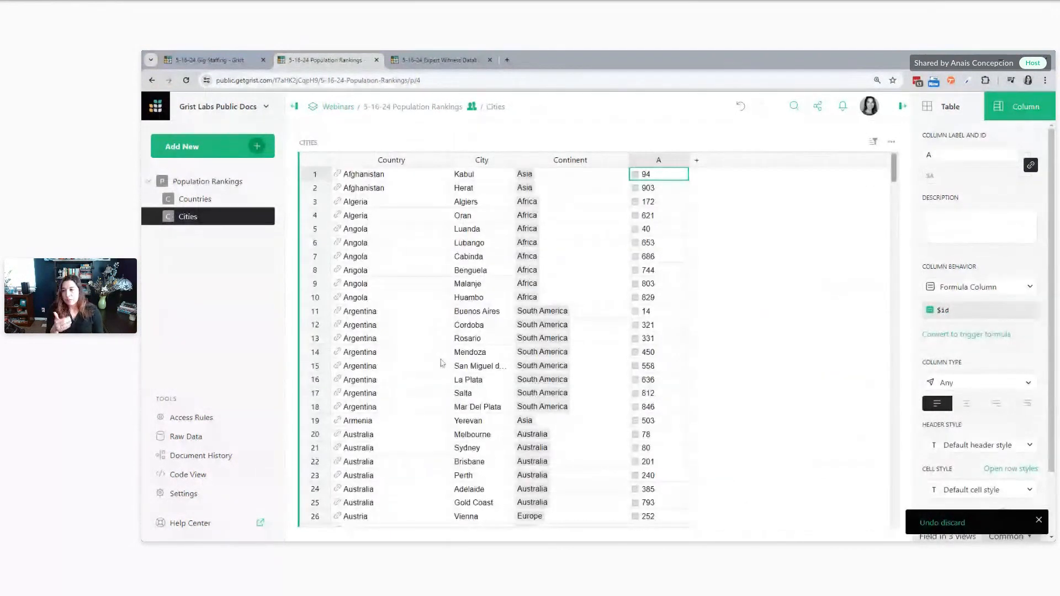
pyautogui.scroll(-3, 442, 363)
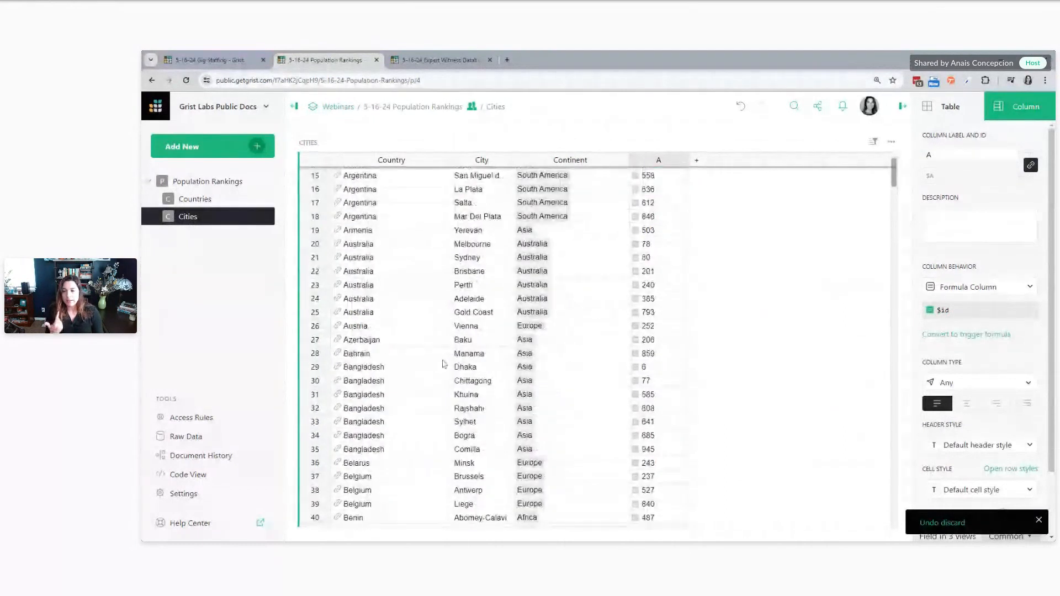
pyautogui.scroll(-1, 443, 364)
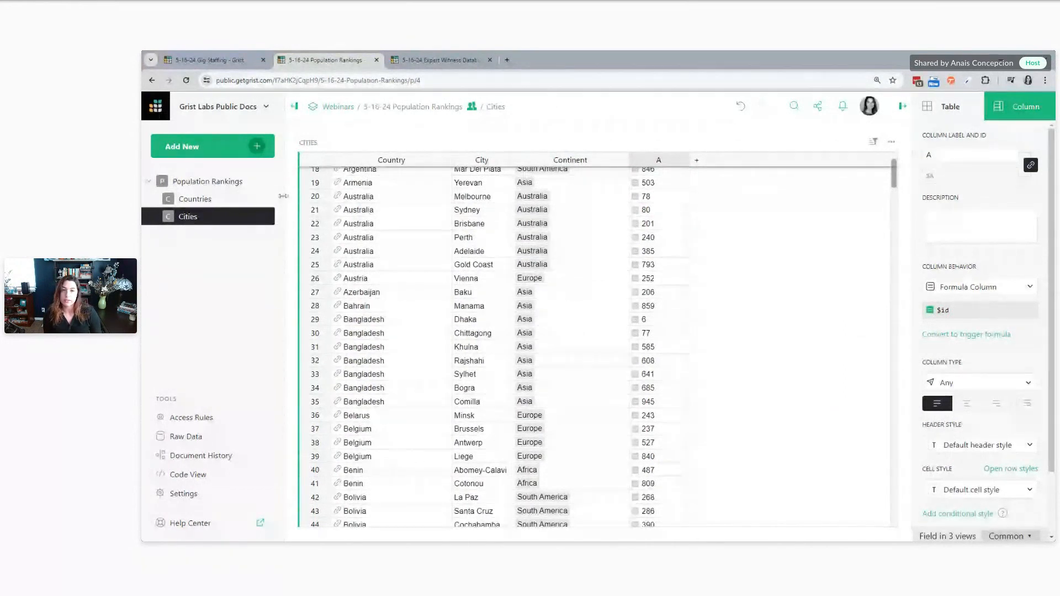
# Back on the Population Rankings page, check the City choices offered in blank row 1002
pyautogui.click(227, 184)
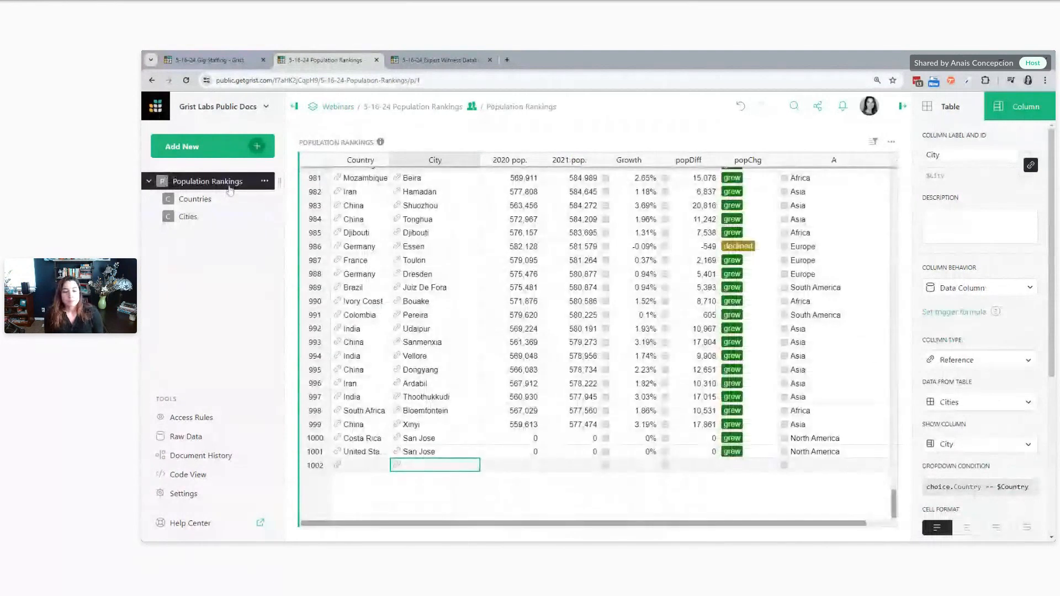
pyautogui.click(448, 440)
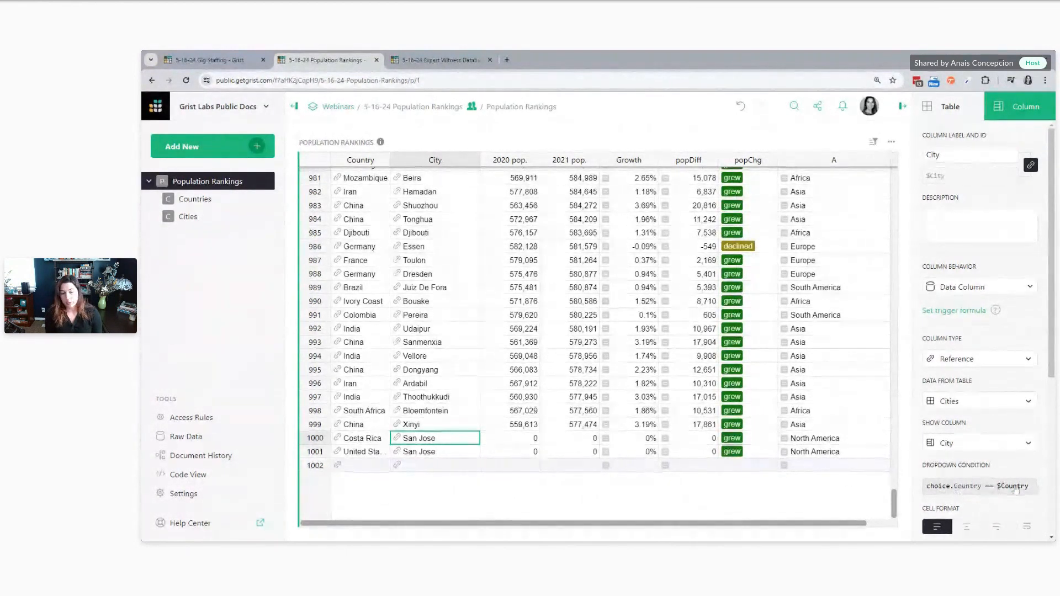
pyautogui.doubleClick(432, 466)
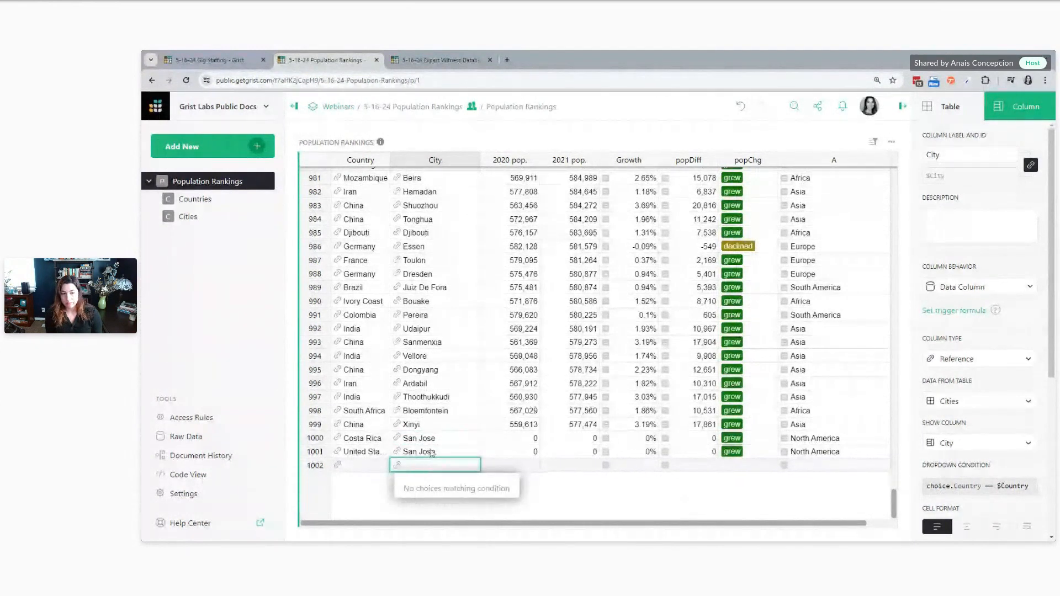
# Set the Country of row 1002 to Cambodia and check the City choices offered there
pyautogui.doubleClick(371, 469)
pyautogui.click(368, 446)
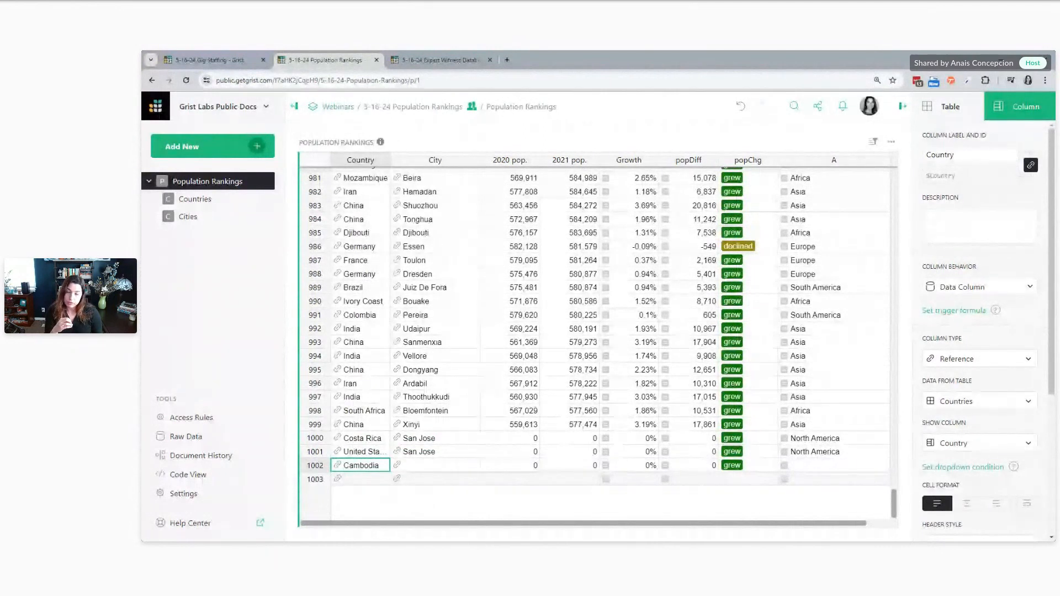
pyautogui.press('Return')
pyautogui.click(401, 468)
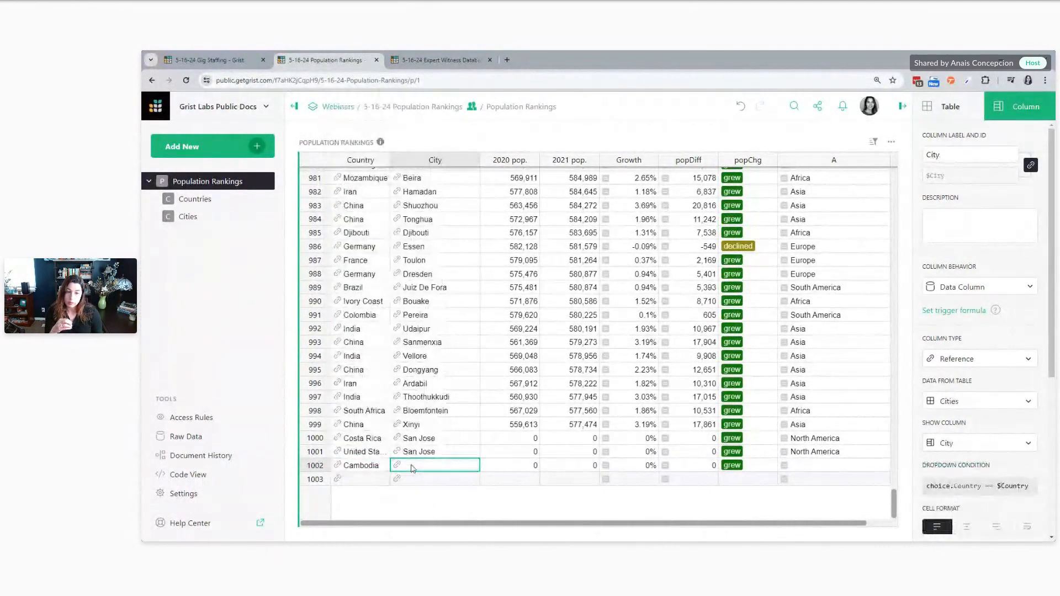
pyautogui.press('Return')
pyautogui.click(553, 509)
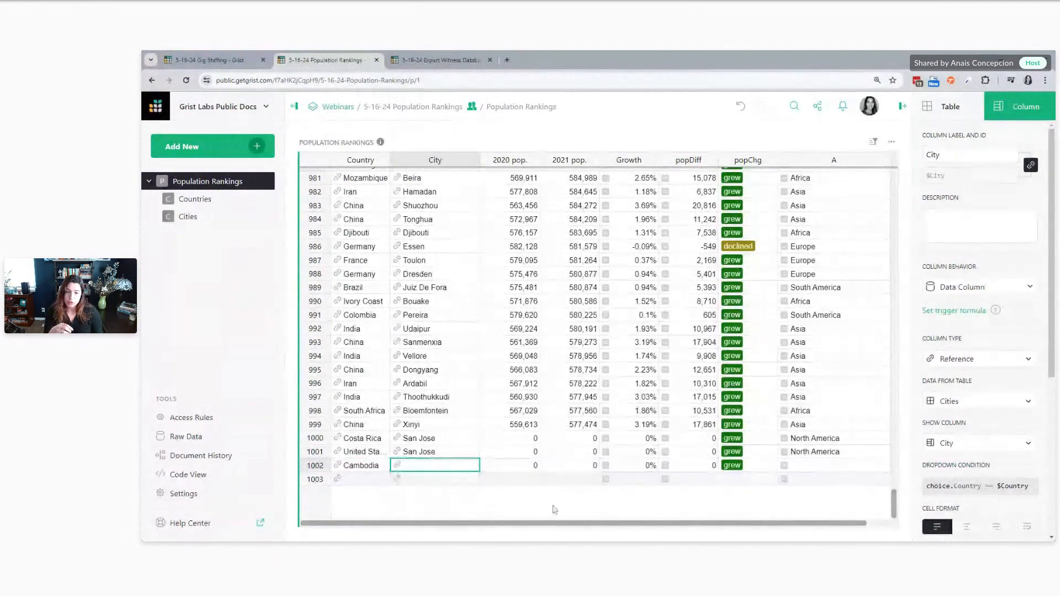
# Examine how Baku is linked to its country on the Cities page, and return to the Cambodia row in Population Rankings
pyautogui.click(197, 218)
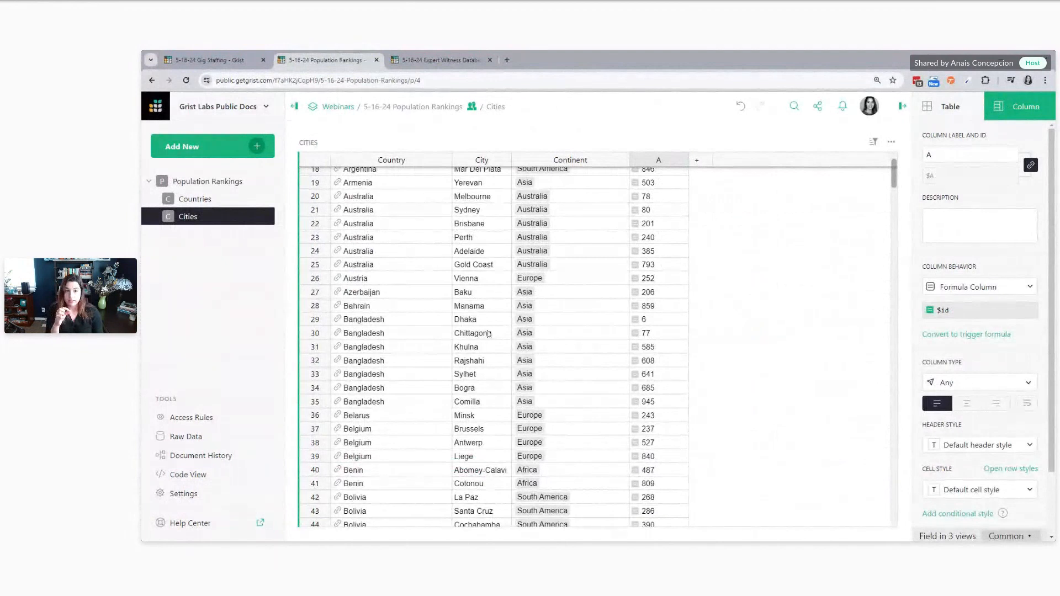
pyautogui.click(477, 295)
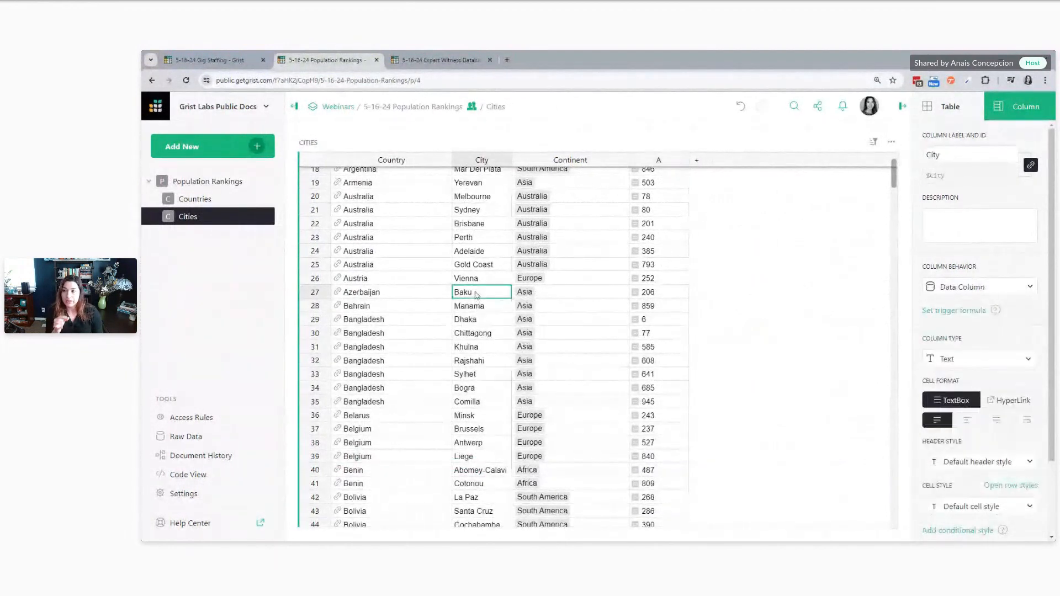
pyautogui.click(428, 293)
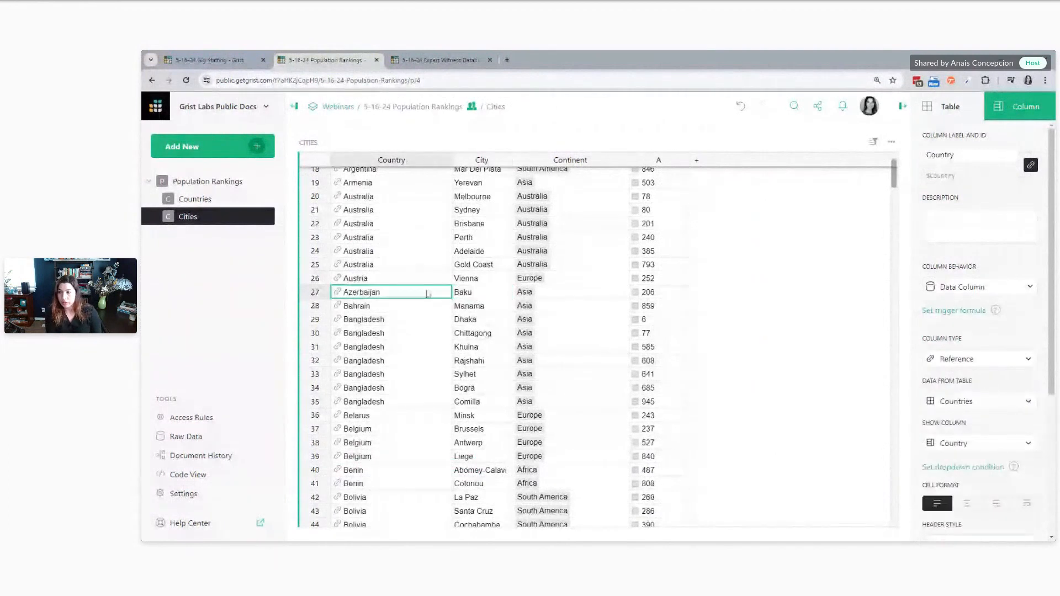
pyautogui.click(219, 184)
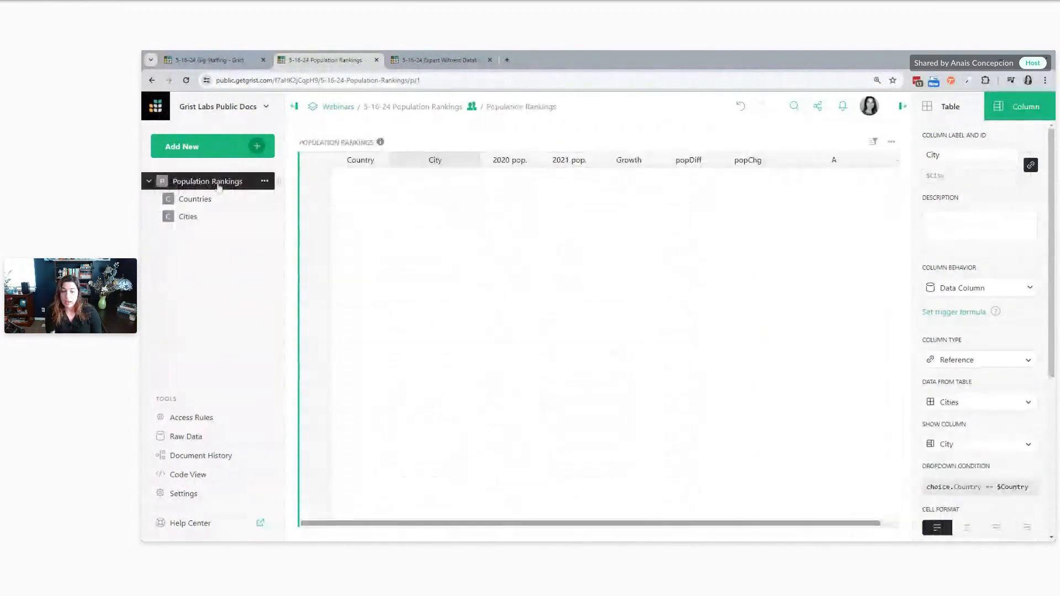
pyautogui.click(371, 469)
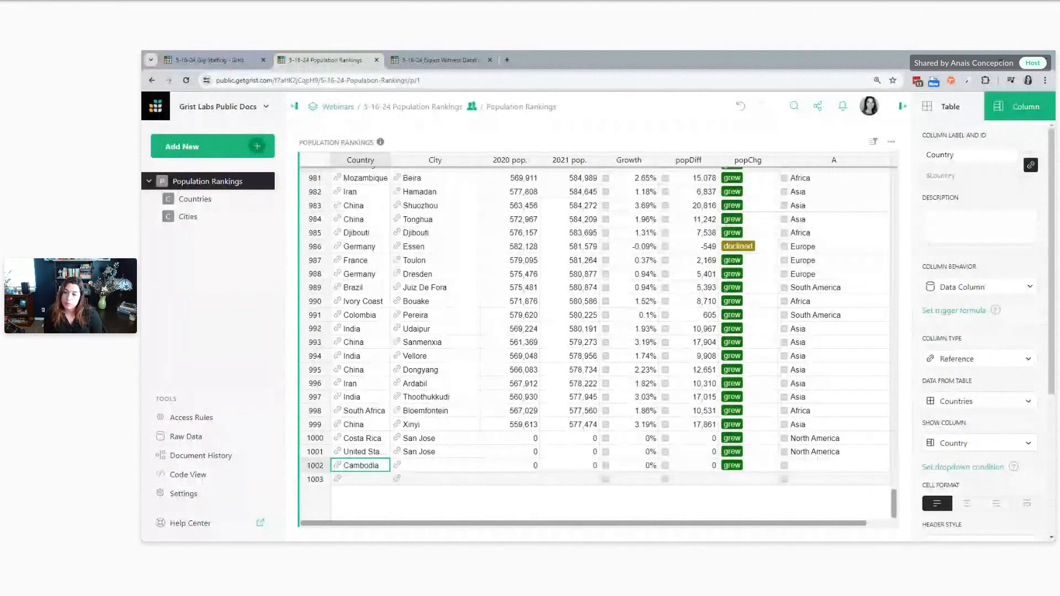
pyautogui.press('Right')
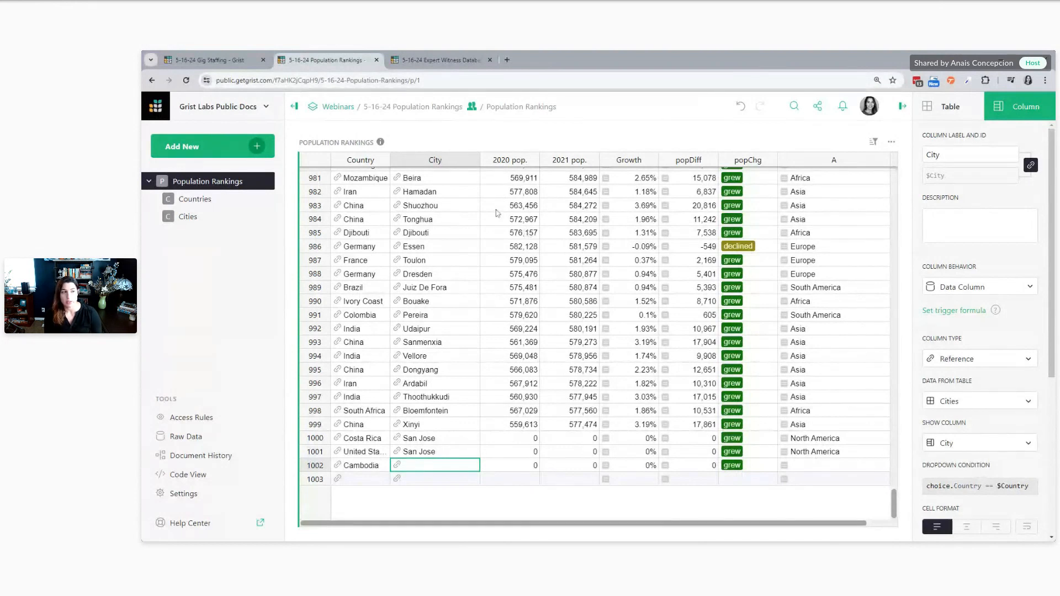
pyautogui.moveTo(754, 527); pyautogui.dragTo(826, 520)
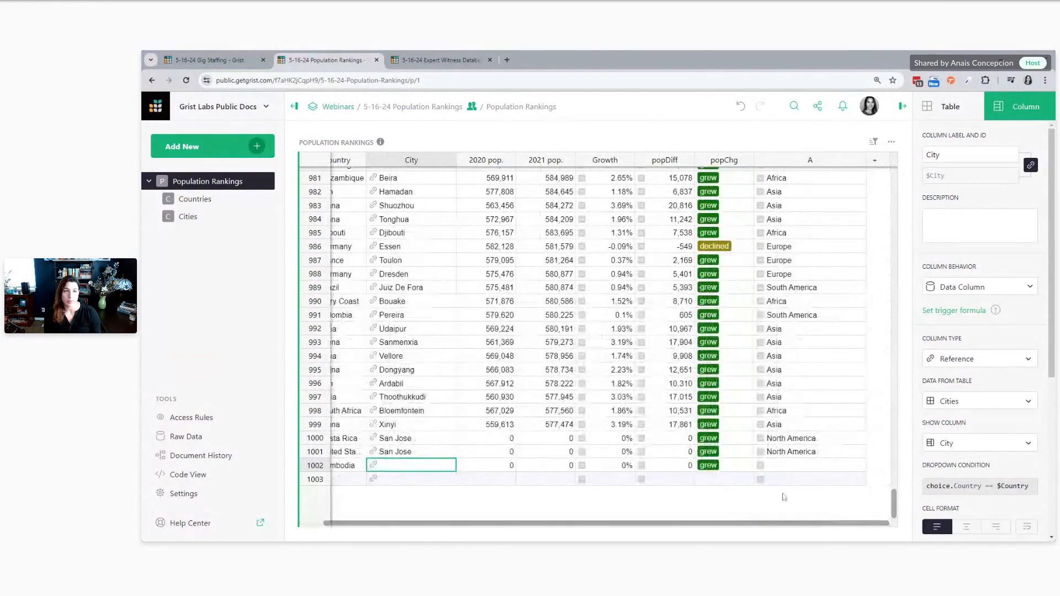
# In a new browser tab, open the Digital Sales CRM template from the Sales & Customers workspace of Grist Templates
pyautogui.click(507, 59)
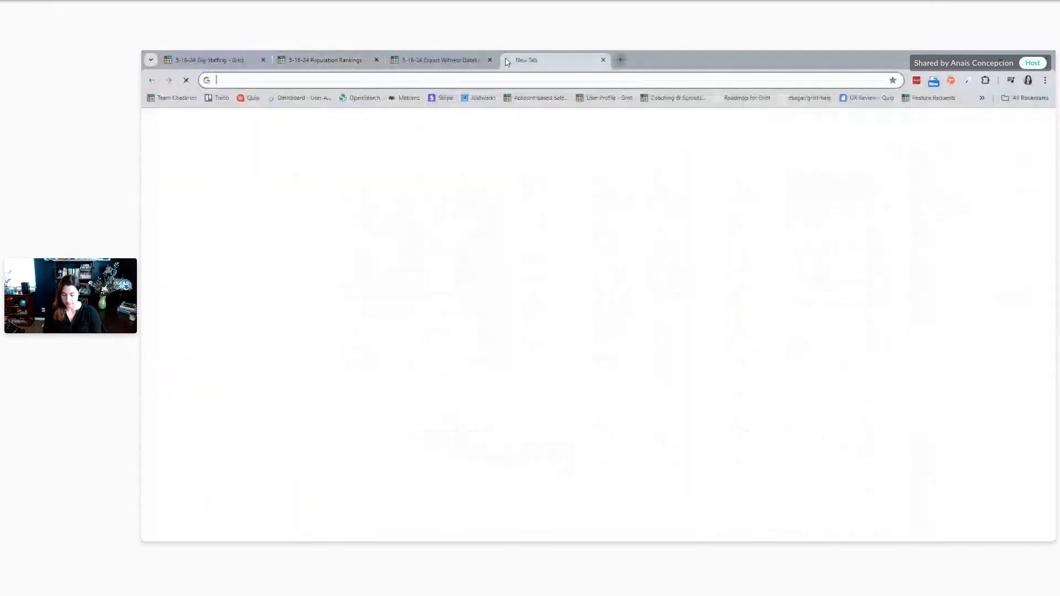
pyautogui.write('templ')
pyautogui.press('Return')
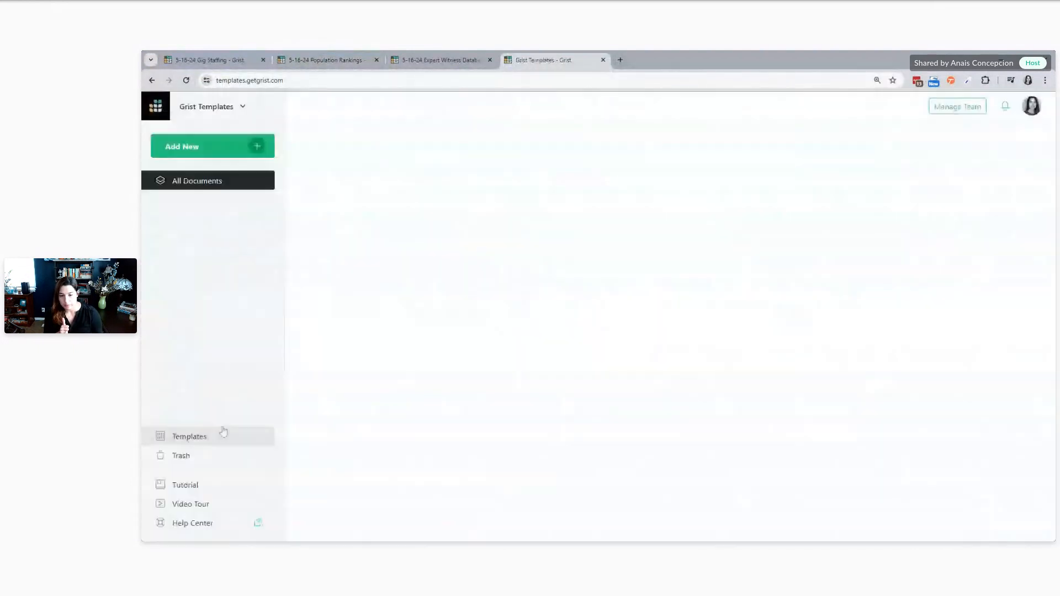
pyautogui.click(207, 418)
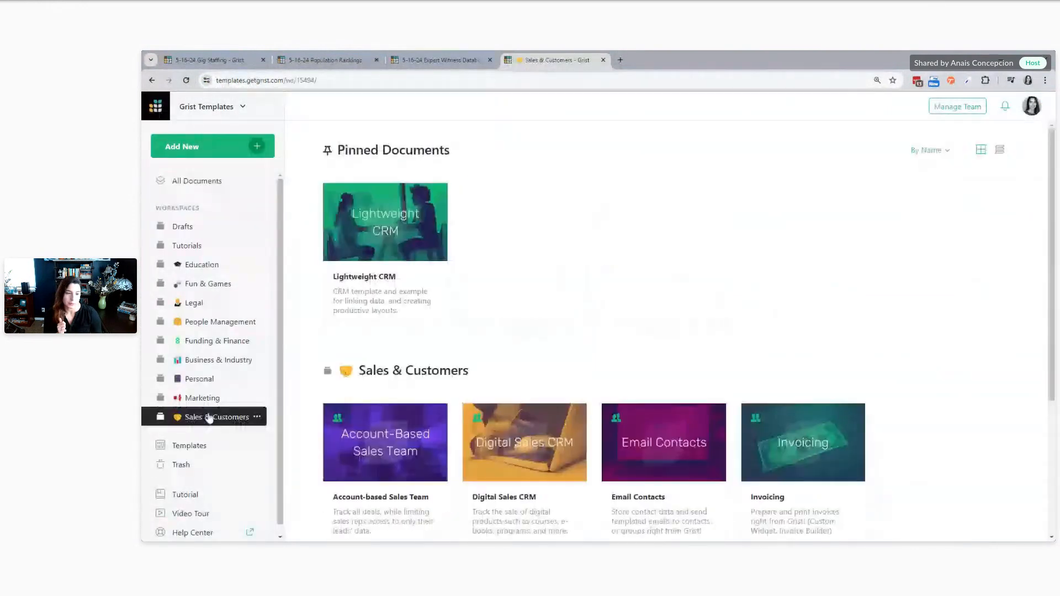
pyautogui.scroll(-1, 518, 387)
pyautogui.click(518, 435)
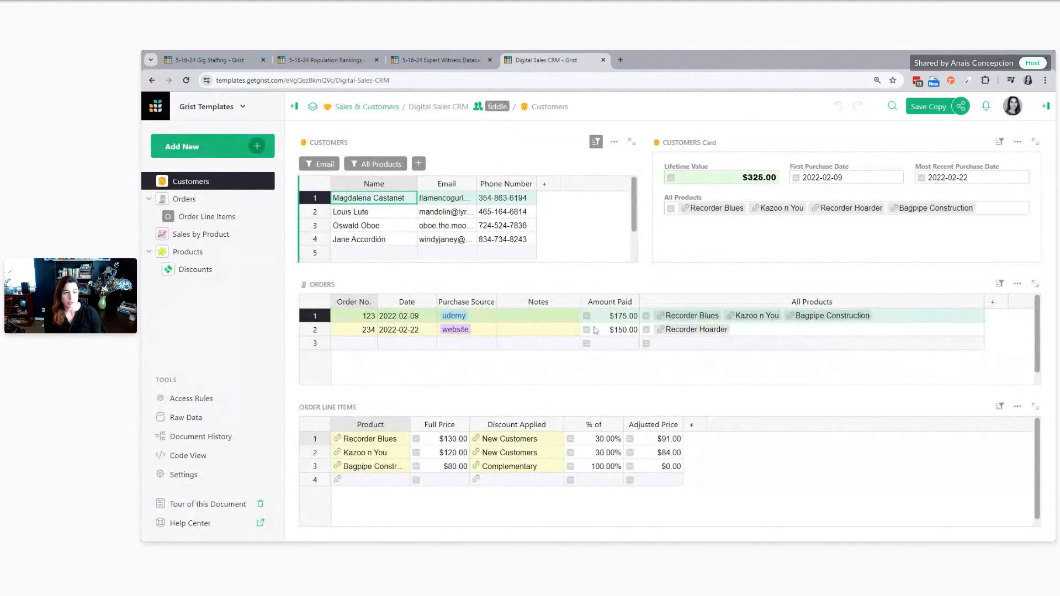
# Show the column settings of Amount Paid in the Orders table to view its formula
pyautogui.click(604, 319)
pyautogui.click(1046, 106)
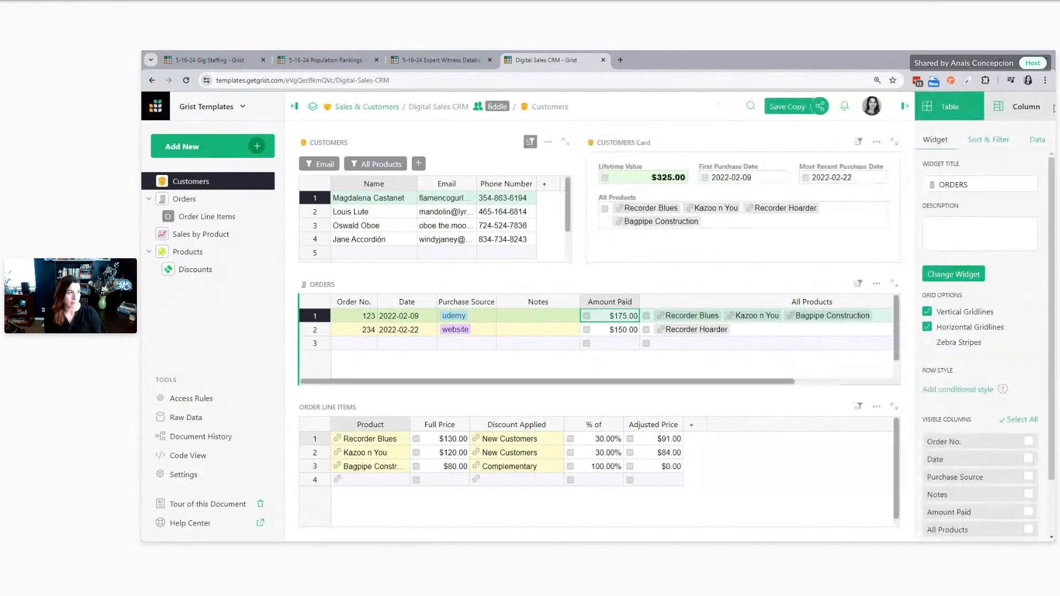
pyautogui.click(1020, 107)
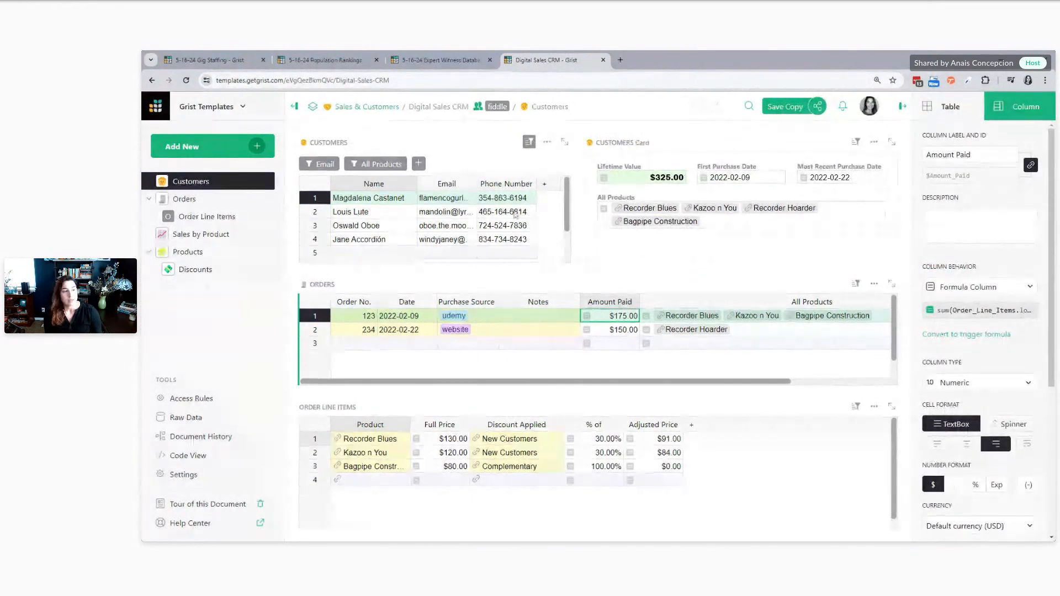
# Compare the orders of several customers, and examine the Adjusted Price column for the first customer's 2022-02-09 order
pyautogui.click(378, 213)
pyautogui.press('Down')
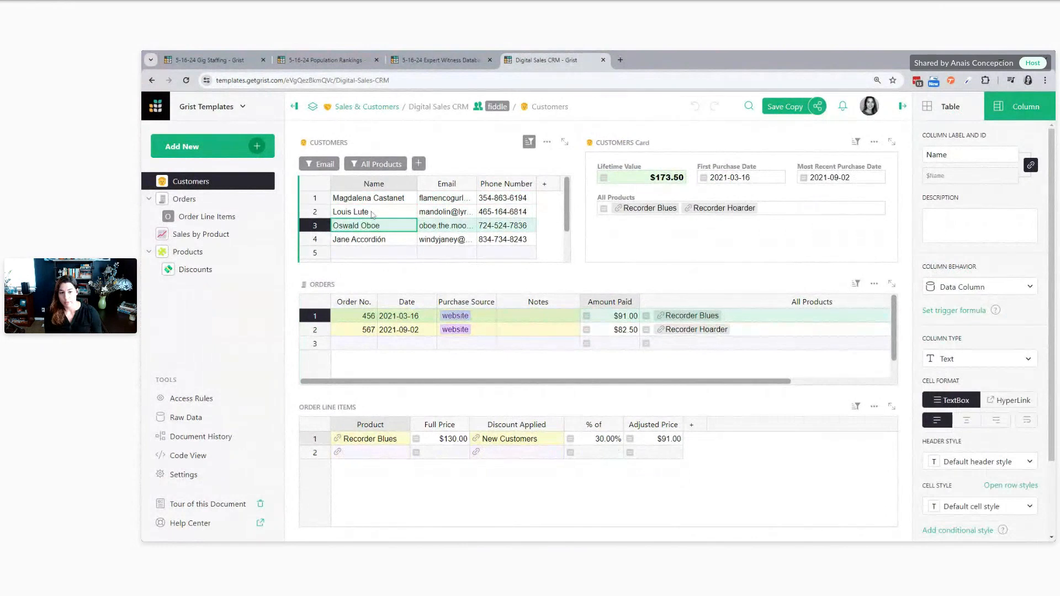
pyautogui.press('Up')
pyautogui.press('Up')
pyautogui.click(385, 329)
pyautogui.click(399, 317)
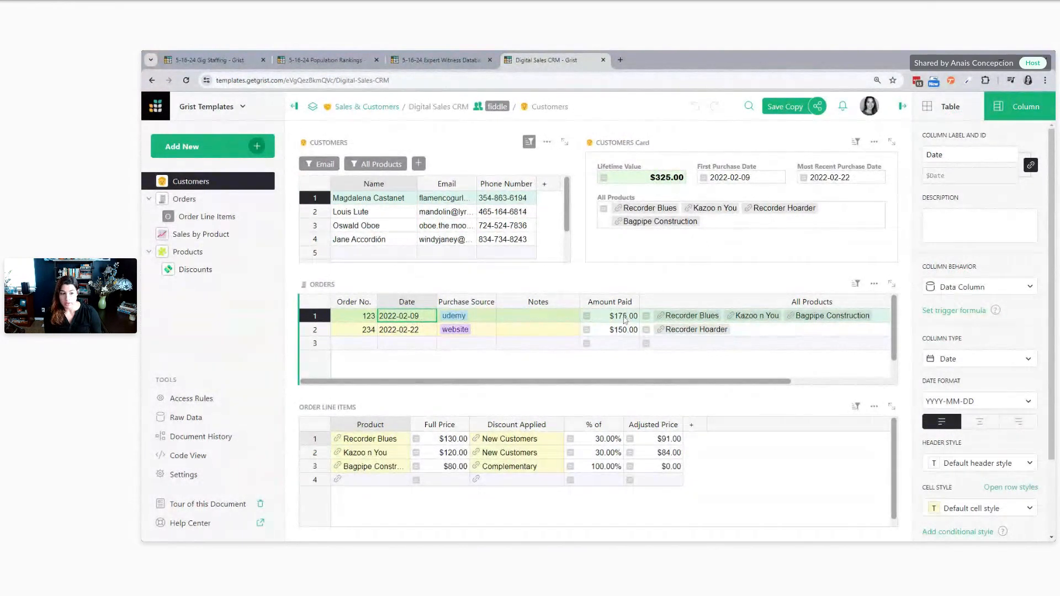
pyautogui.click(645, 430)
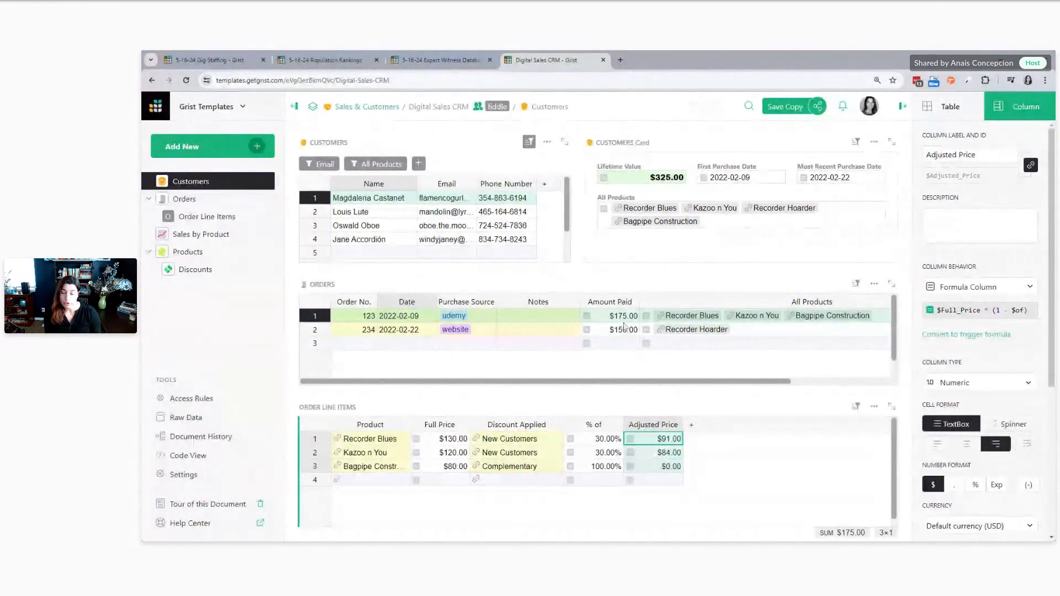
# View the full Amount Paid formula for the 2022-02-09 order in the Orders table without changing it
pyautogui.click(622, 319)
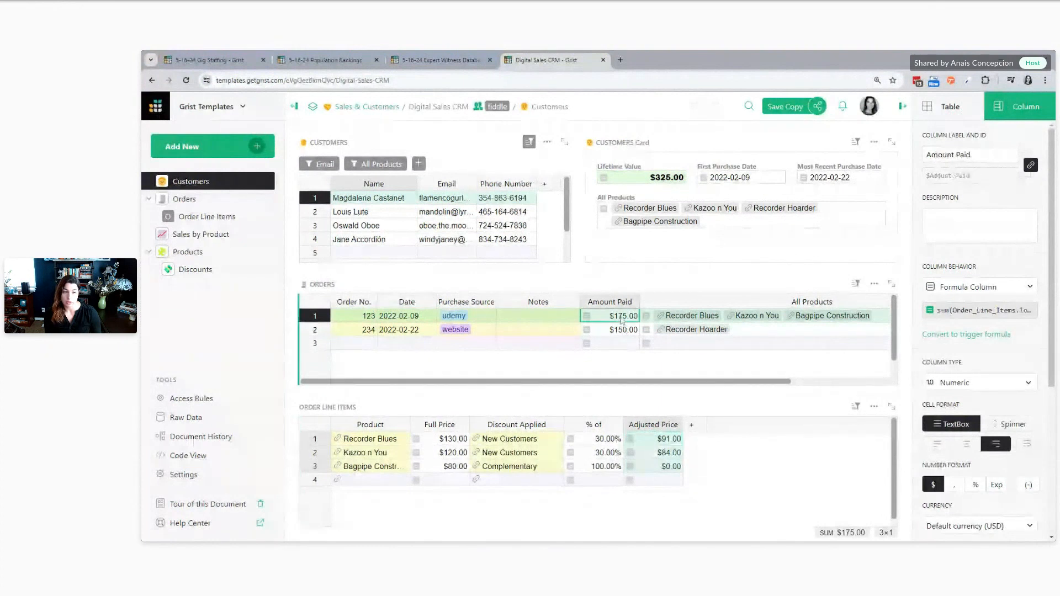
pyautogui.press('Return')
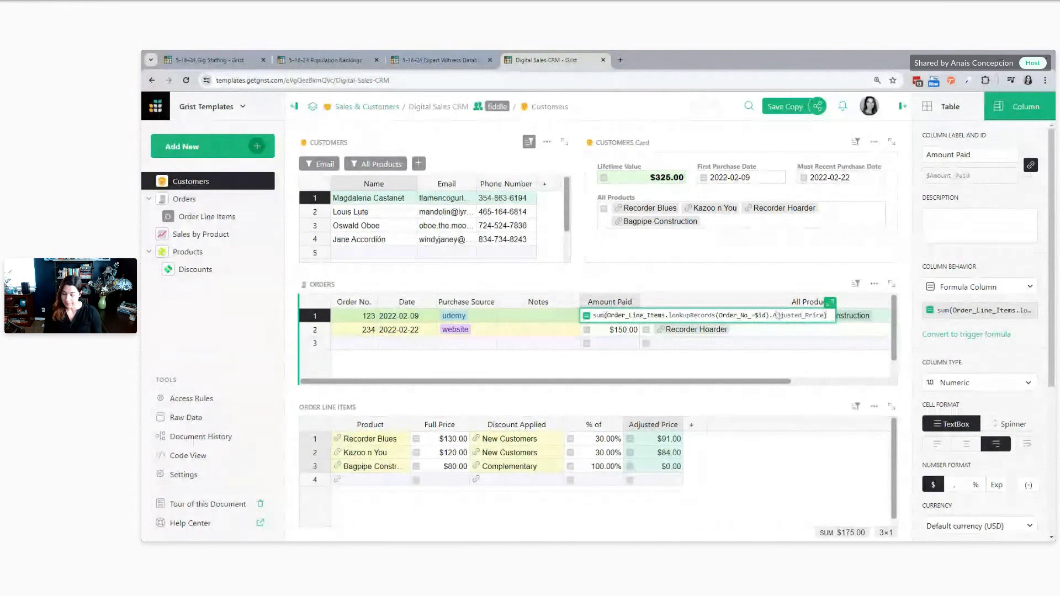
pyautogui.press('Escape')
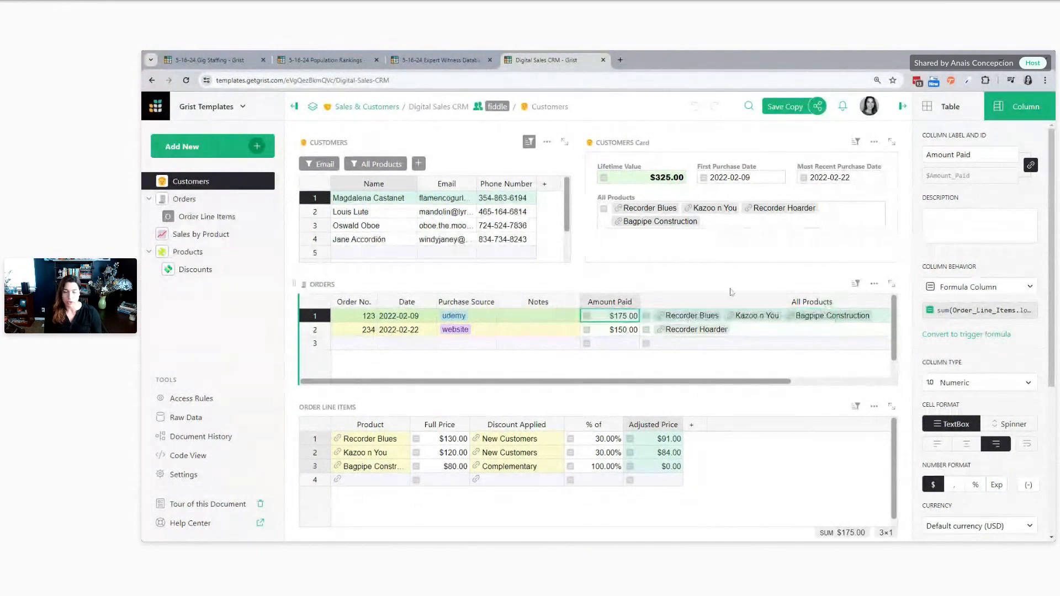
# Add a lookup column to the Orders table that sums Adjusted Price from the linked Order Line Items
pyautogui.hscroll(3, 878, 309)
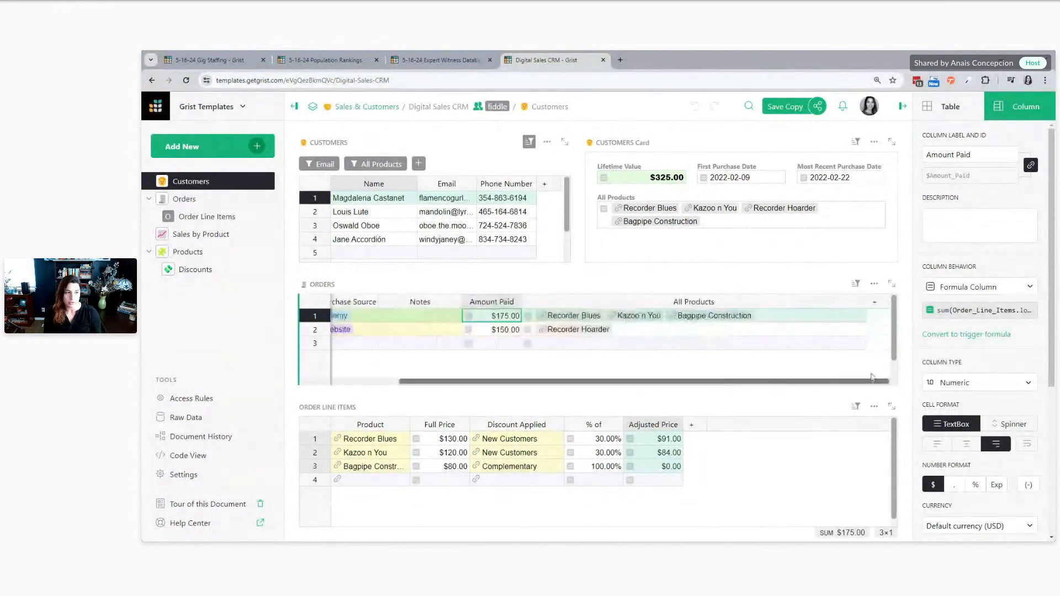
pyautogui.click(875, 305)
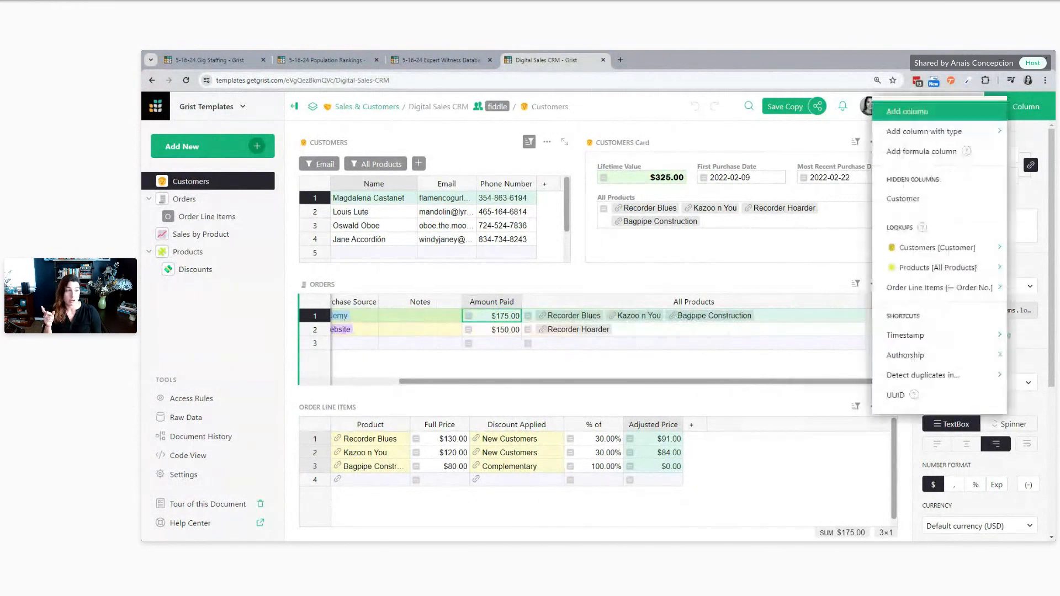
pyautogui.moveTo(902, 298)
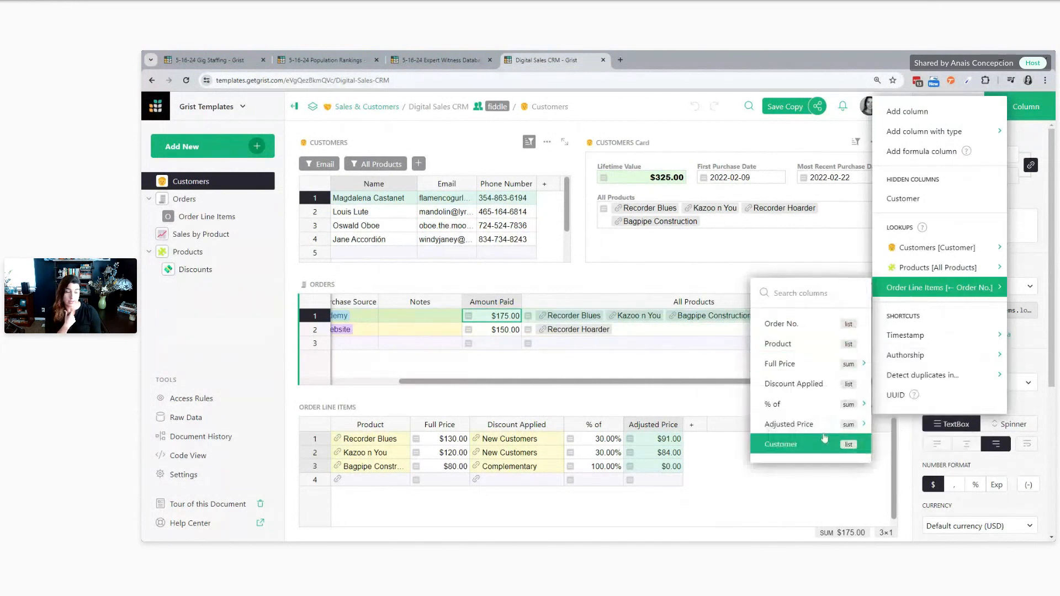
pyautogui.moveTo(825, 428)
pyautogui.click(887, 432)
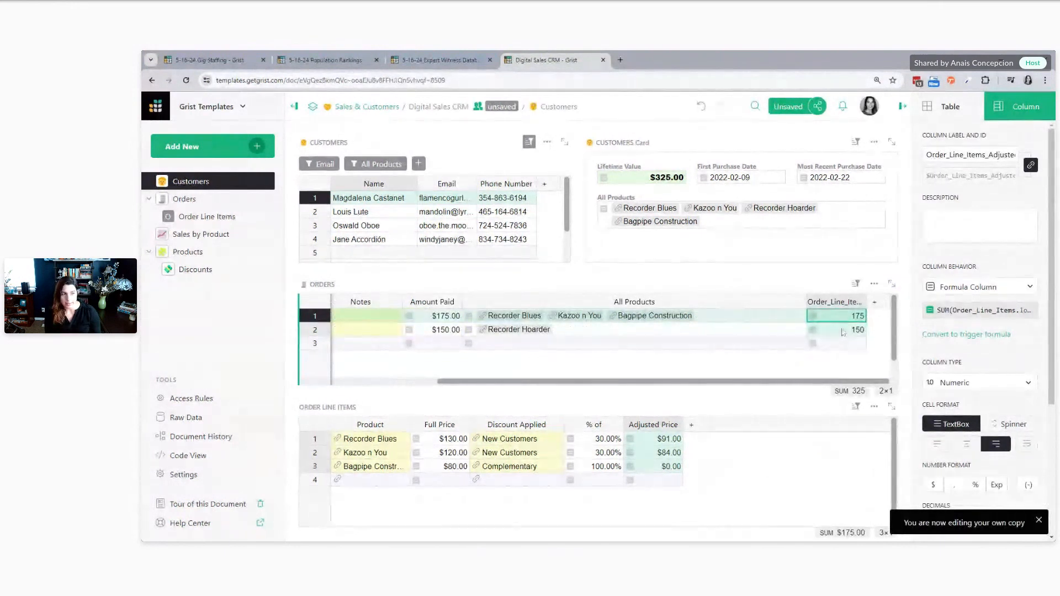
# Format the new Order Line Items sum column in the Orders table as currency, leaving its formula as it is
pyautogui.click(843, 330)
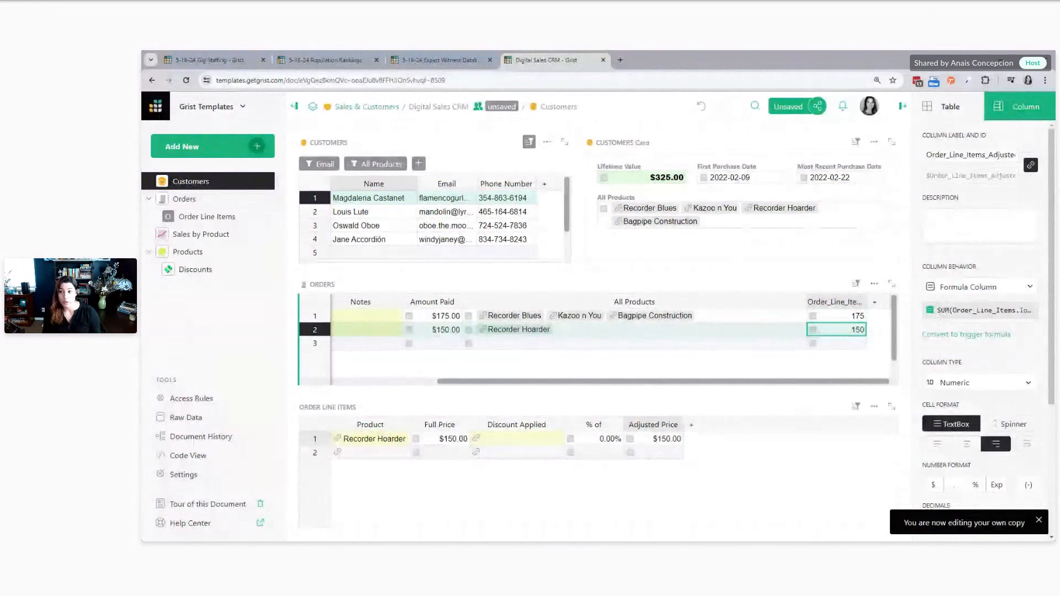
pyautogui.write('0')
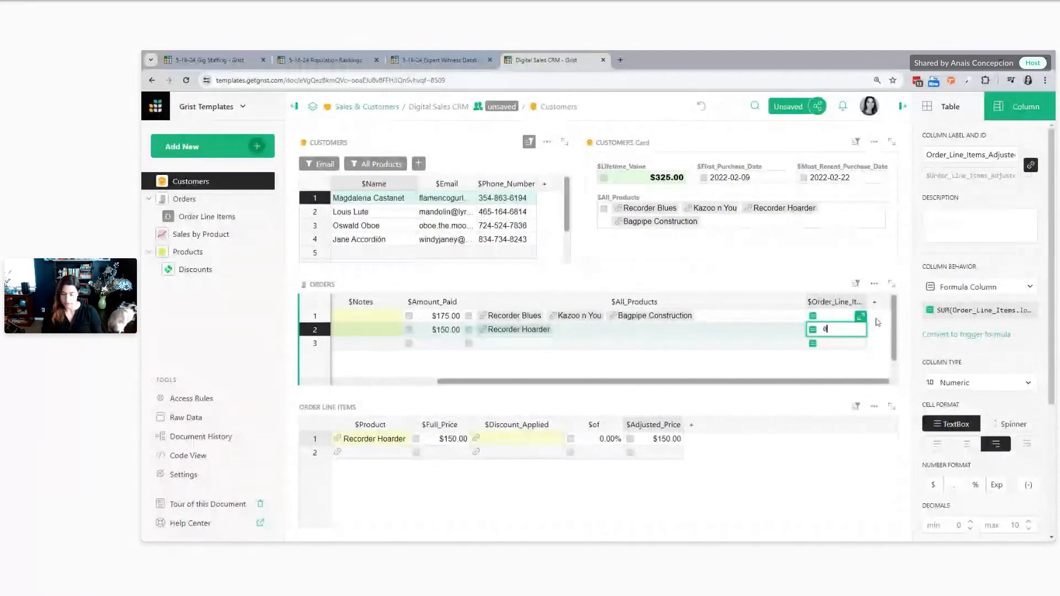
pyautogui.press('Escape')
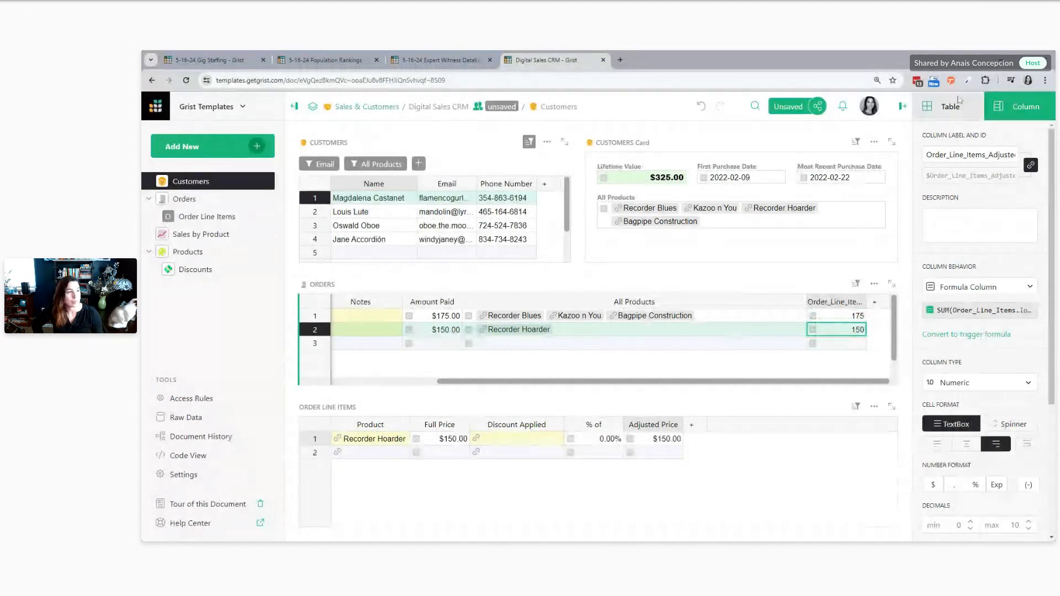
pyautogui.click(933, 485)
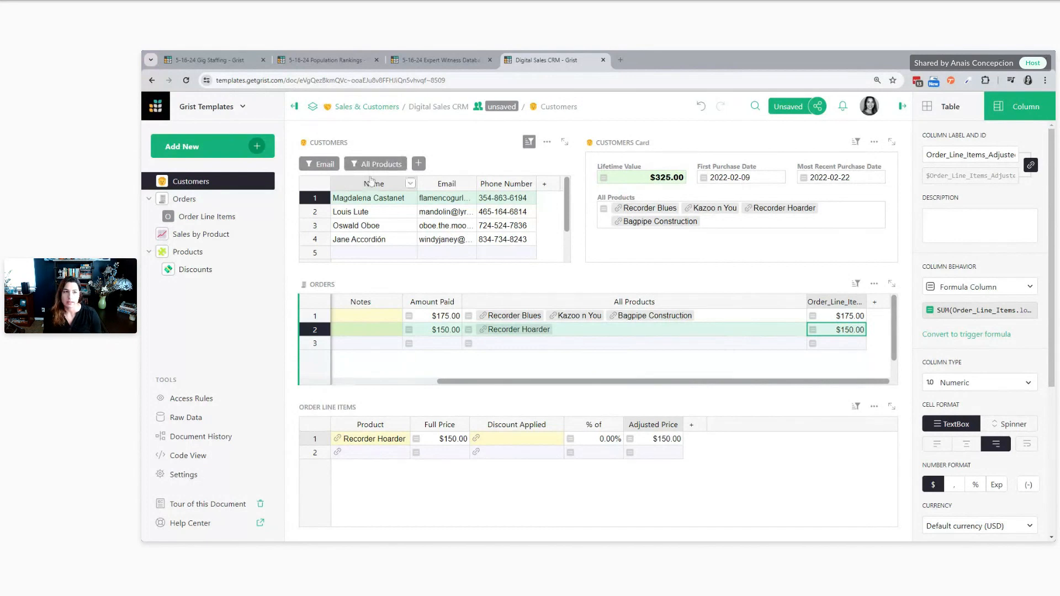
# Open YouTube in a new browser tab, start the Build with Grist Webinars playlist, and pause its first video
pyautogui.click(621, 60)
pyautogui.write('youtube.com')
pyautogui.press('Return')
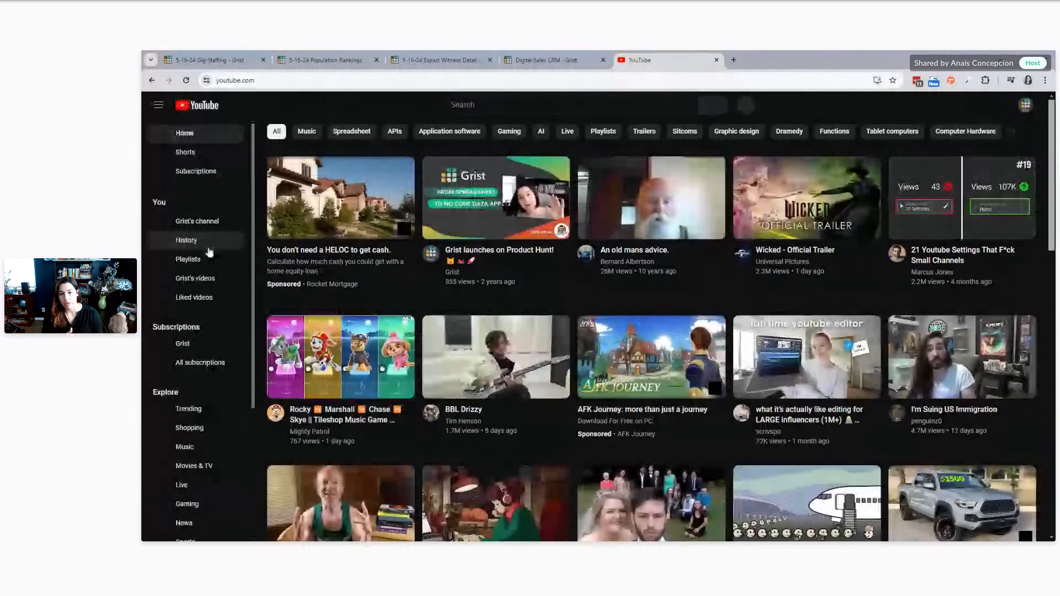
pyautogui.click(209, 257)
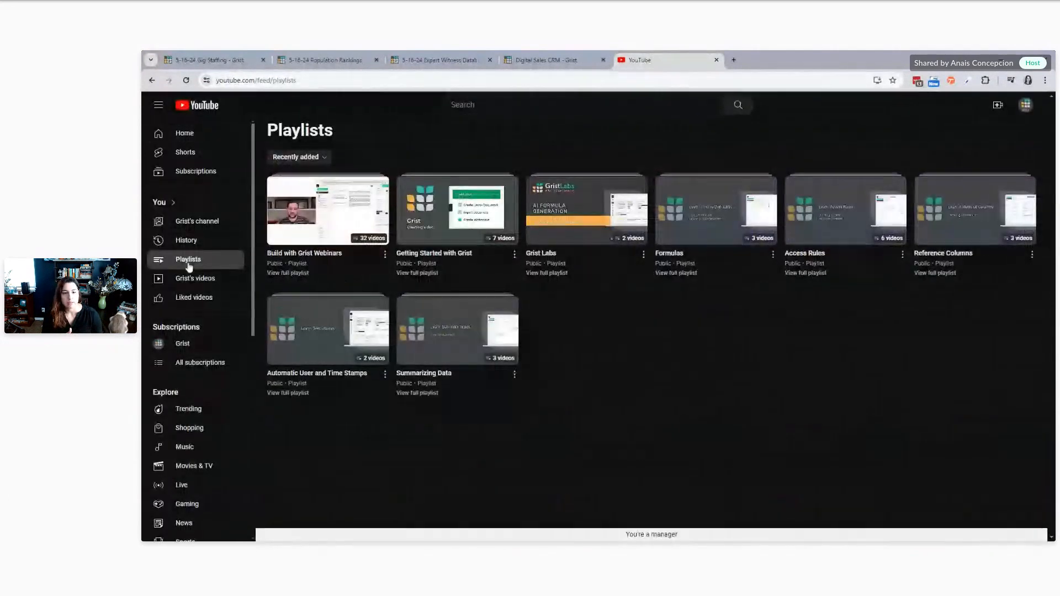
pyautogui.click(290, 261)
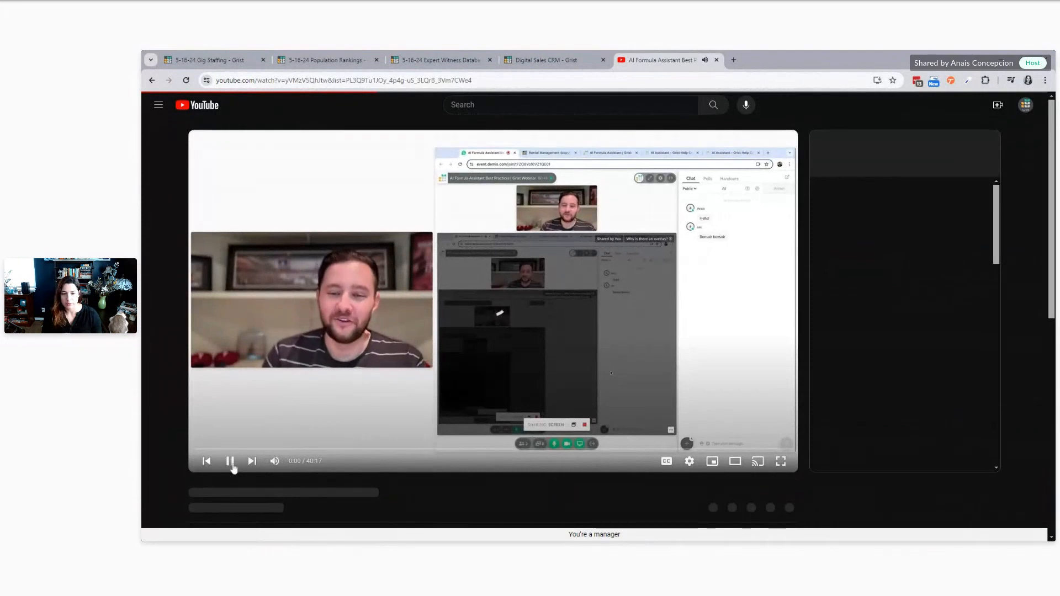
pyautogui.click(230, 461)
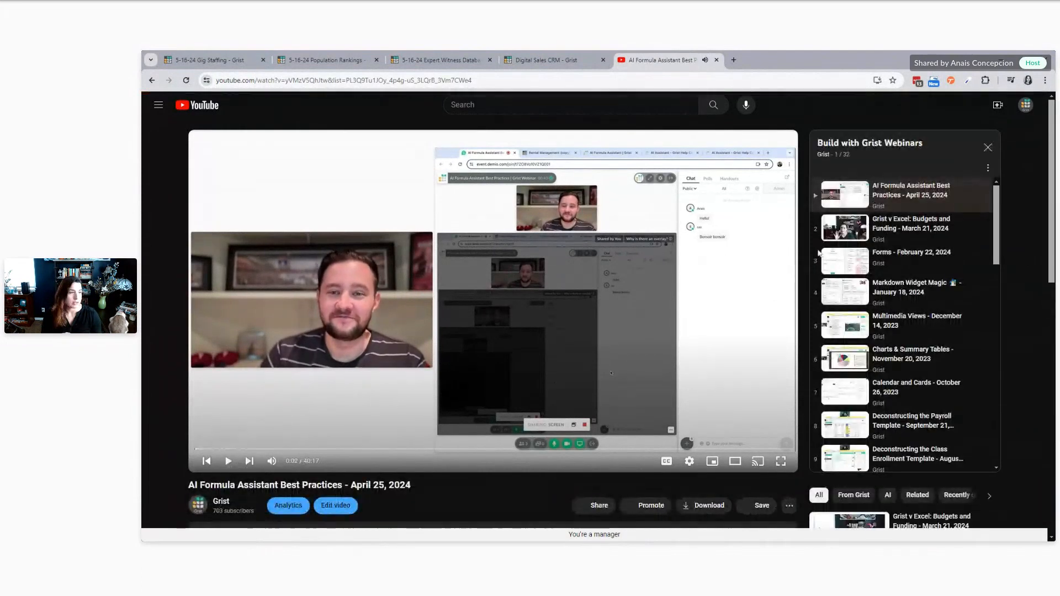
# Look through the webinar playlist to its oldest videos, select the page's full web address, and switch to the other window
pyautogui.scroll(-15, 892, 283)
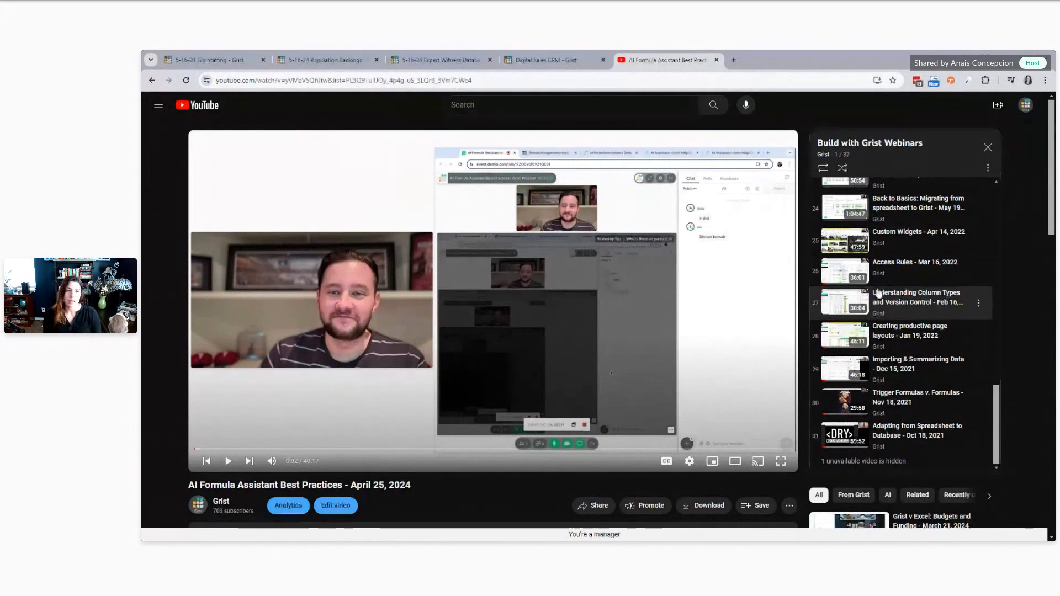
pyautogui.click(989, 169)
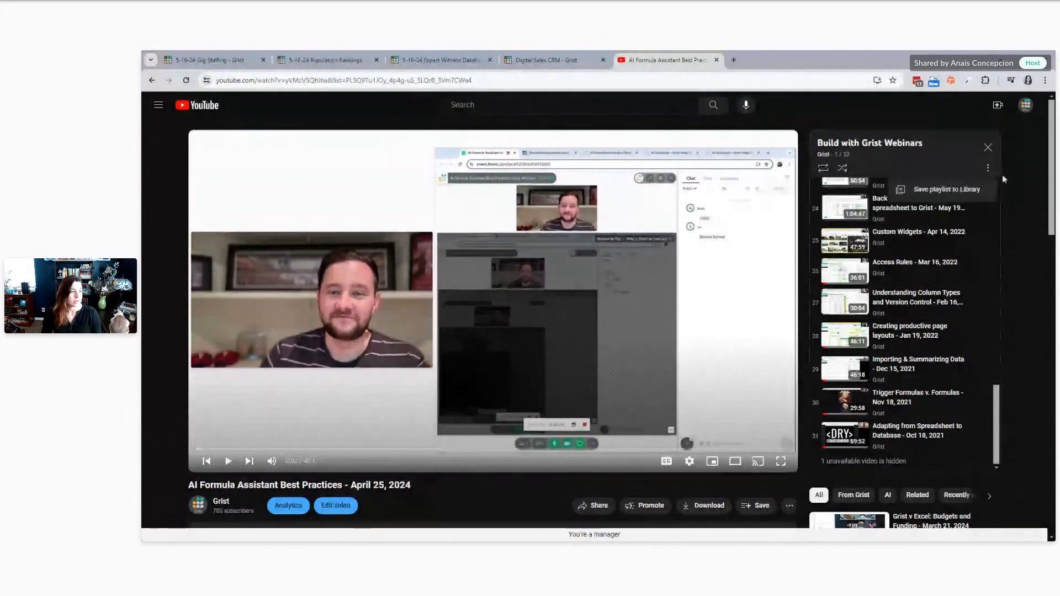
pyautogui.click(1010, 184)
pyautogui.click(330, 81)
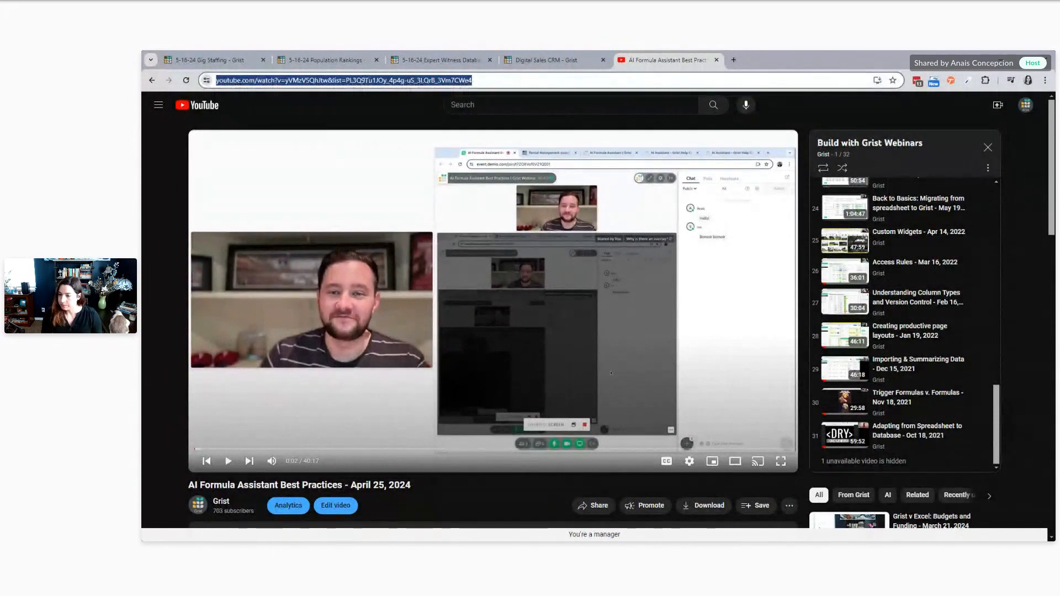
pyautogui.hotkey('alt', 'Tab')
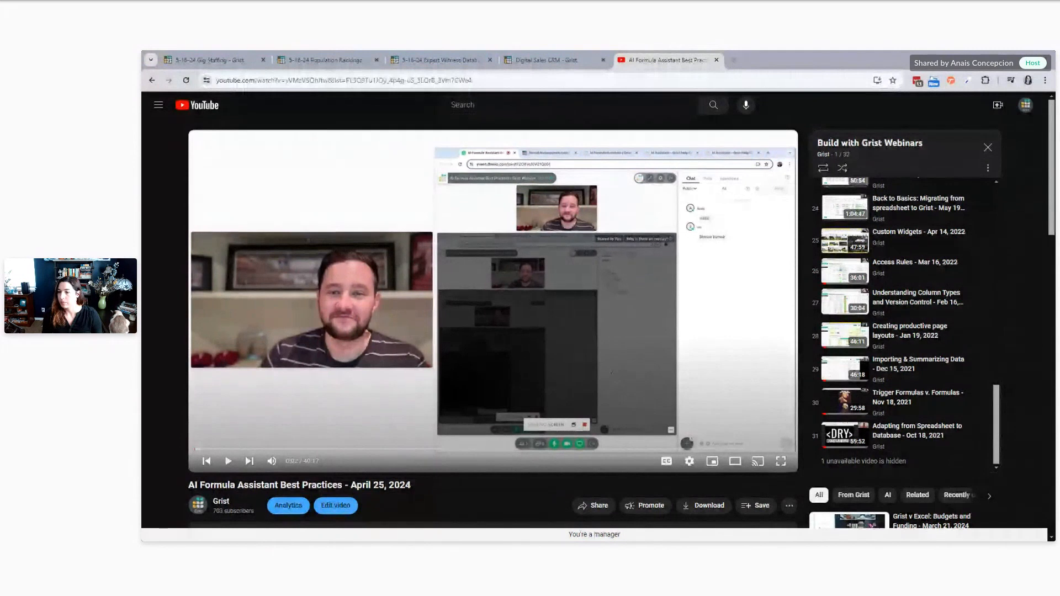